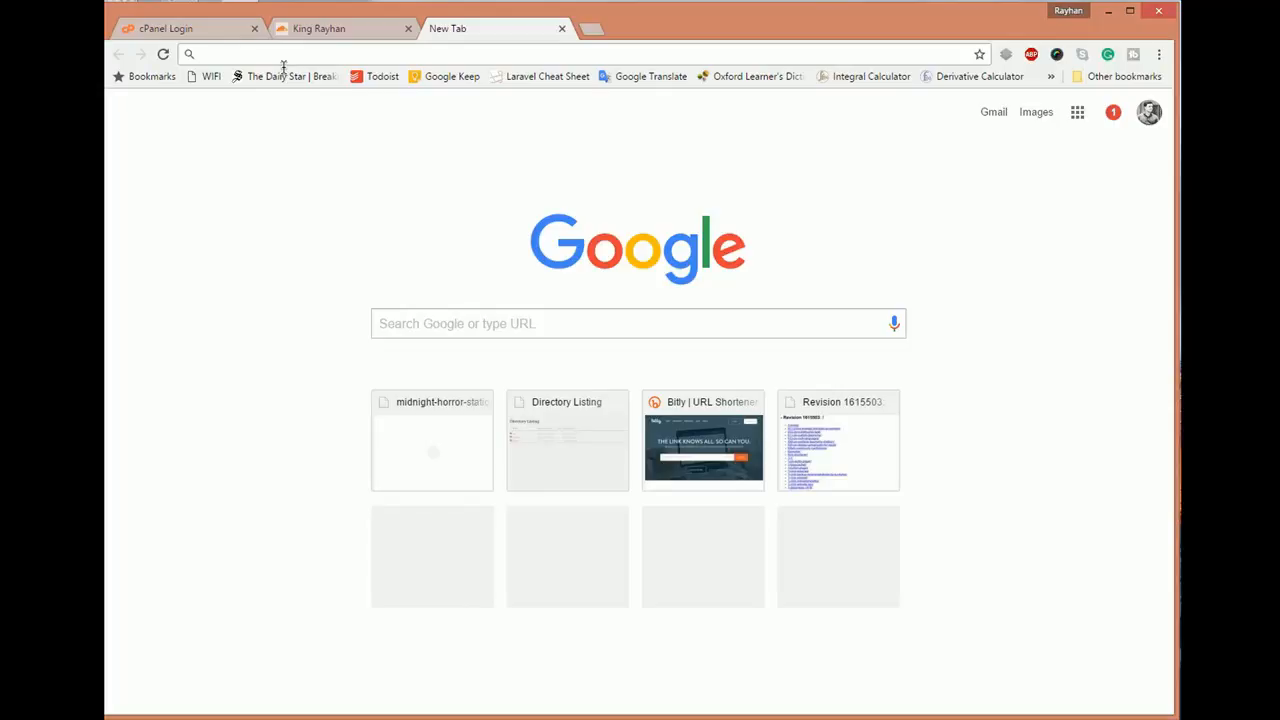
Open the WordPress.org download page and check the downloaded wordpress-4.7.3.zip file in the folder.
text(wordpress.org/plugins/add)
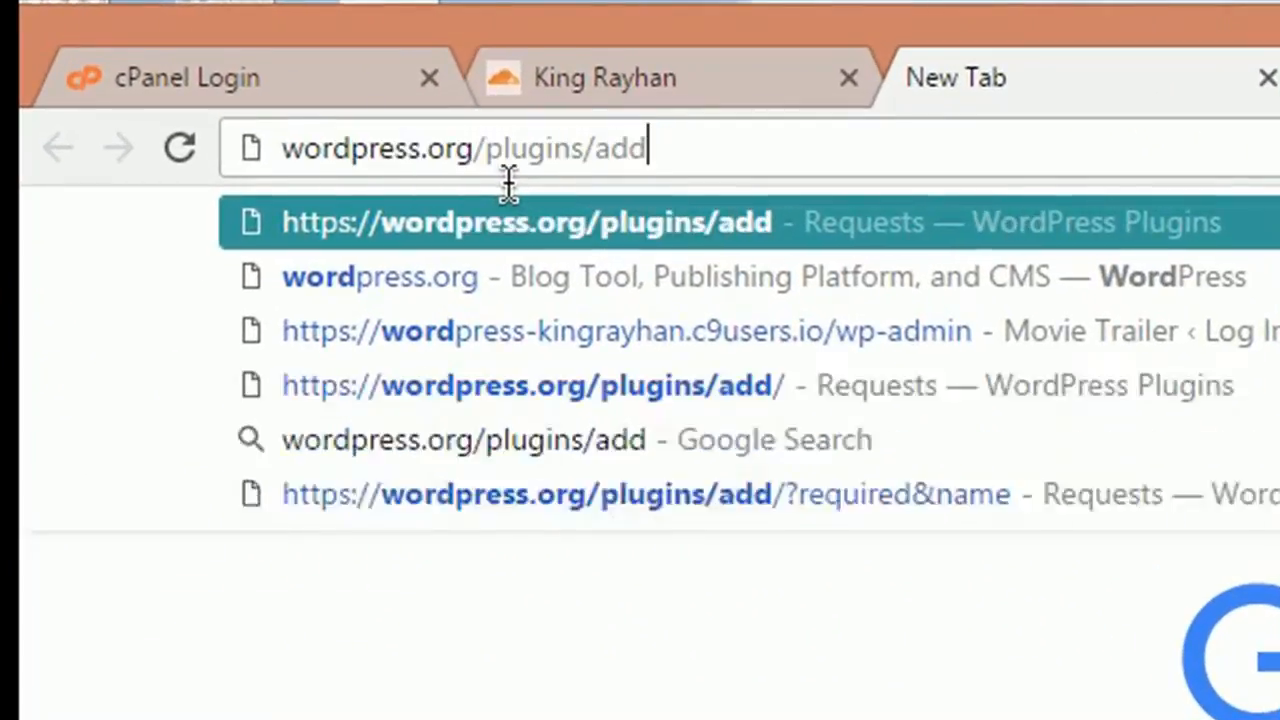
key(BackSpace)
key(BackSpace)
key(BackSpace)
key(BackSpace)
key(BackSpace)
key(BackSpace)
key(BackSpace)
key(BackSpace)
key(BackSpace)
key(BackSpace)
key(BackSpace)
key(Return)
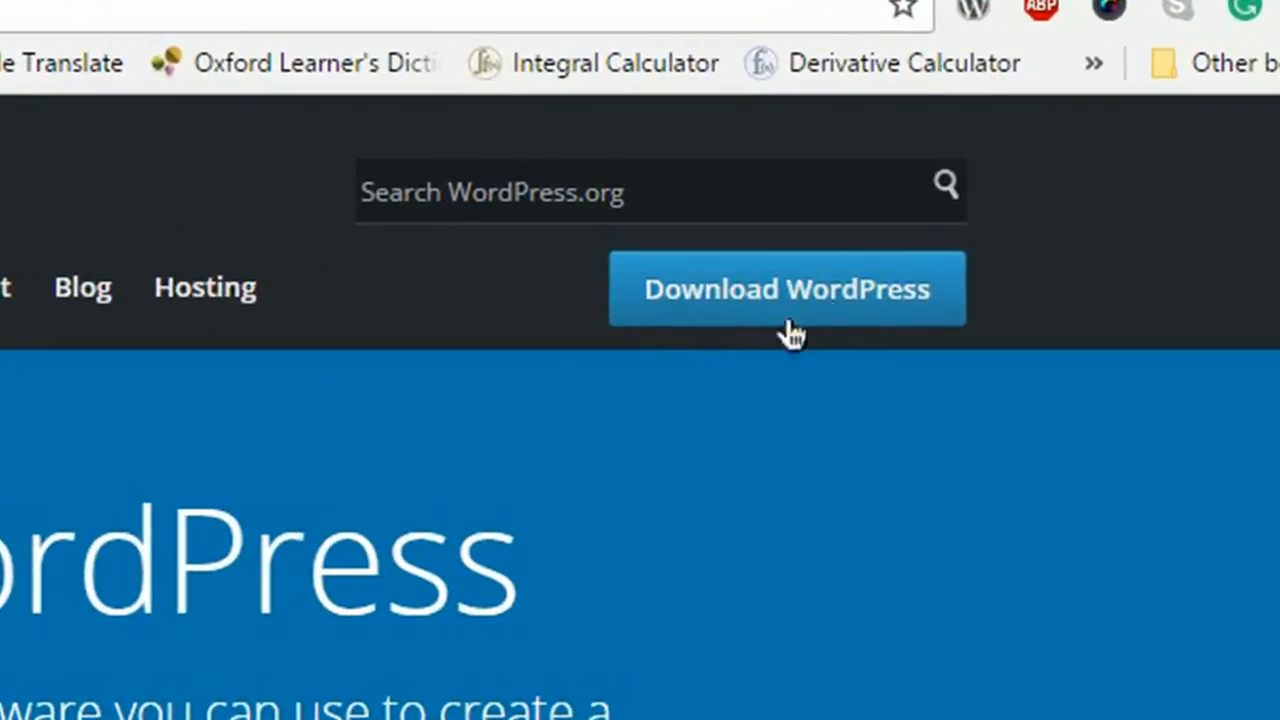
click(820, 309)
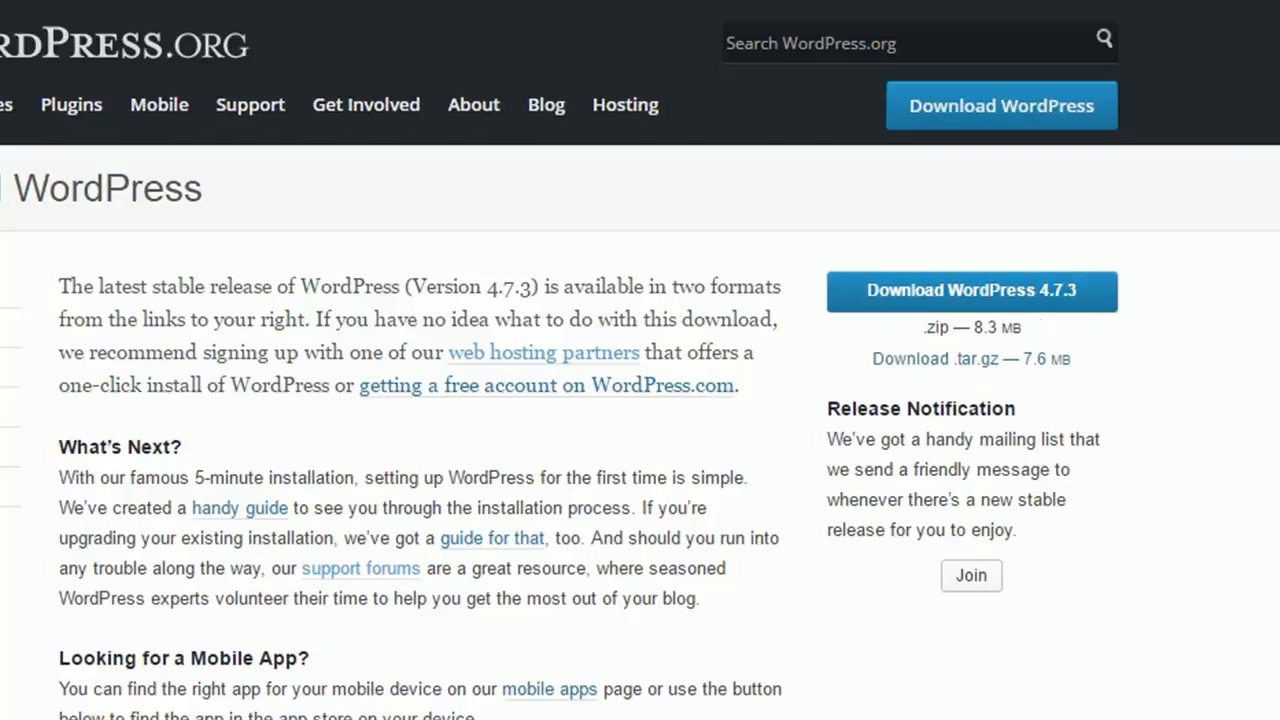
key(alt+Tab)
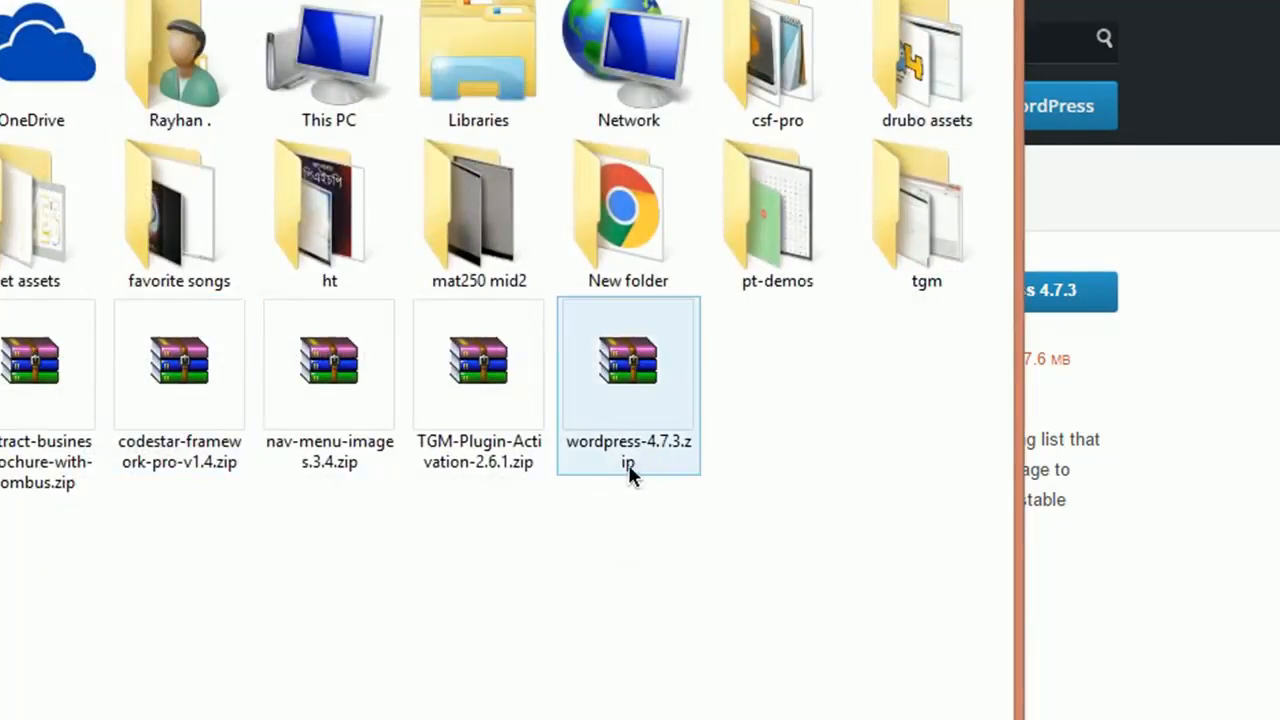
click(1120, 697)
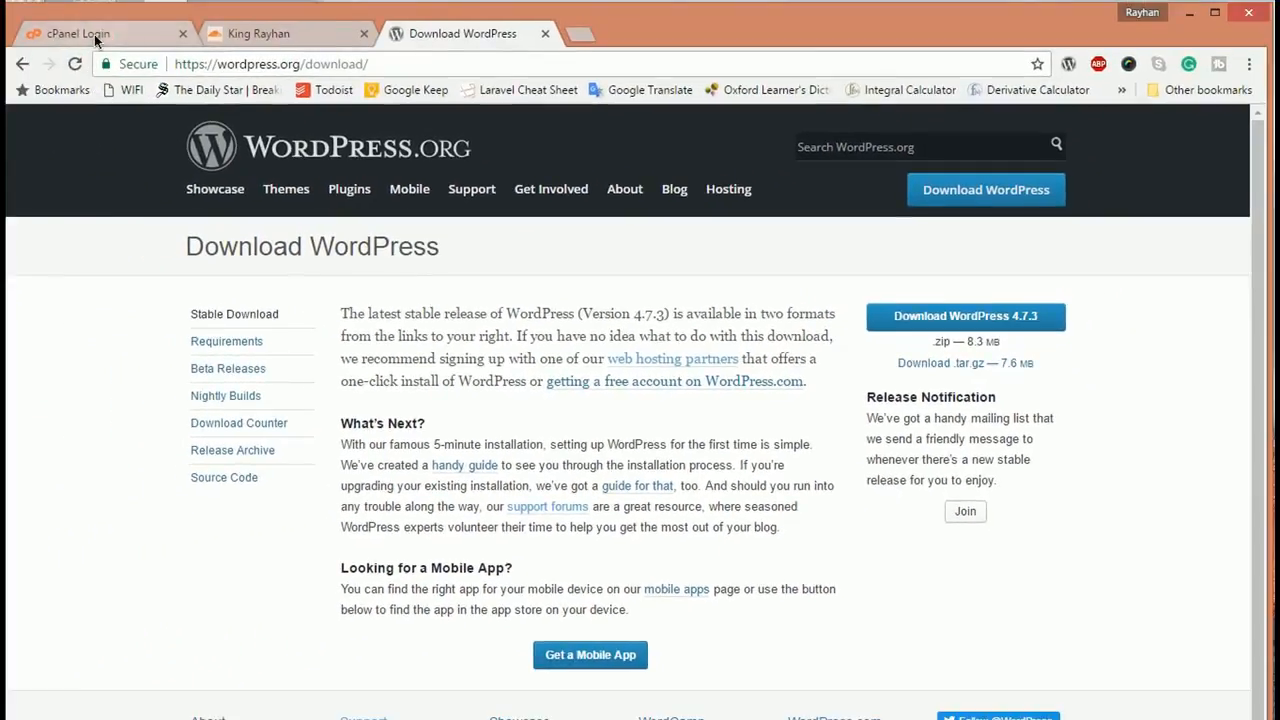
Switch to the cPanel tab and open the MySQL Databases tool.
click(80, 33)
click(583, 505)
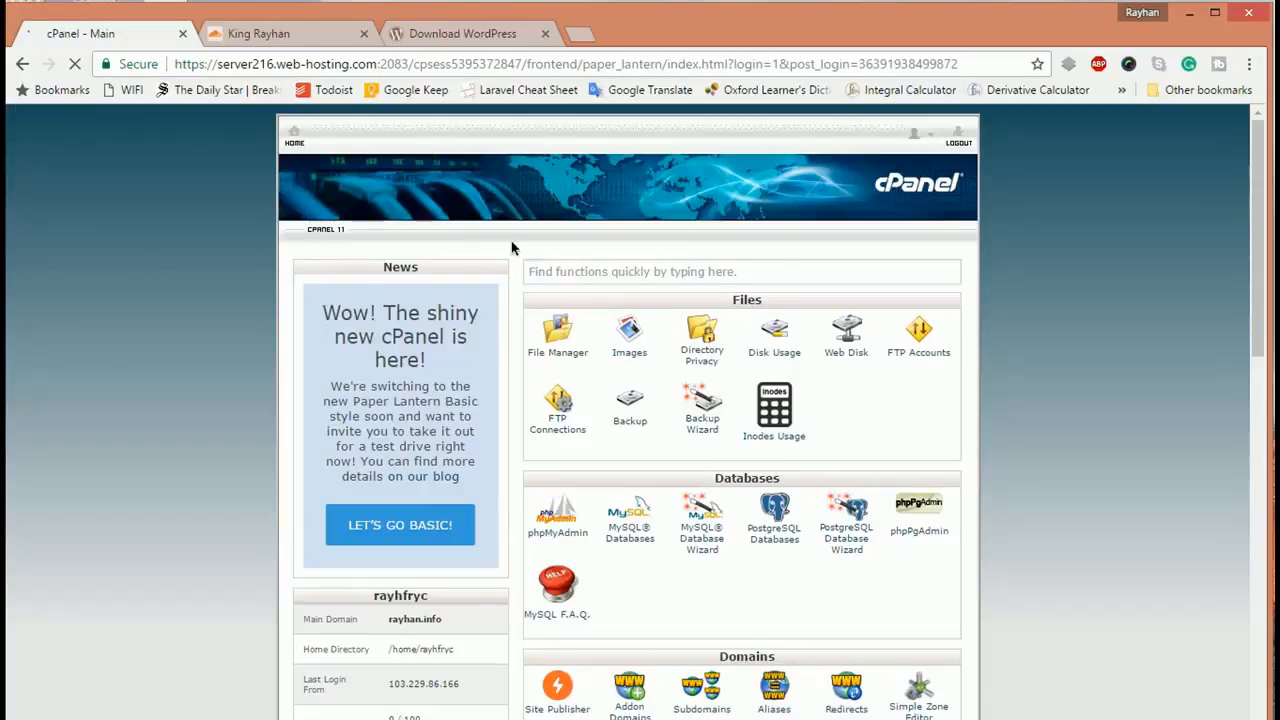
scroll(993, 578, down, 15)
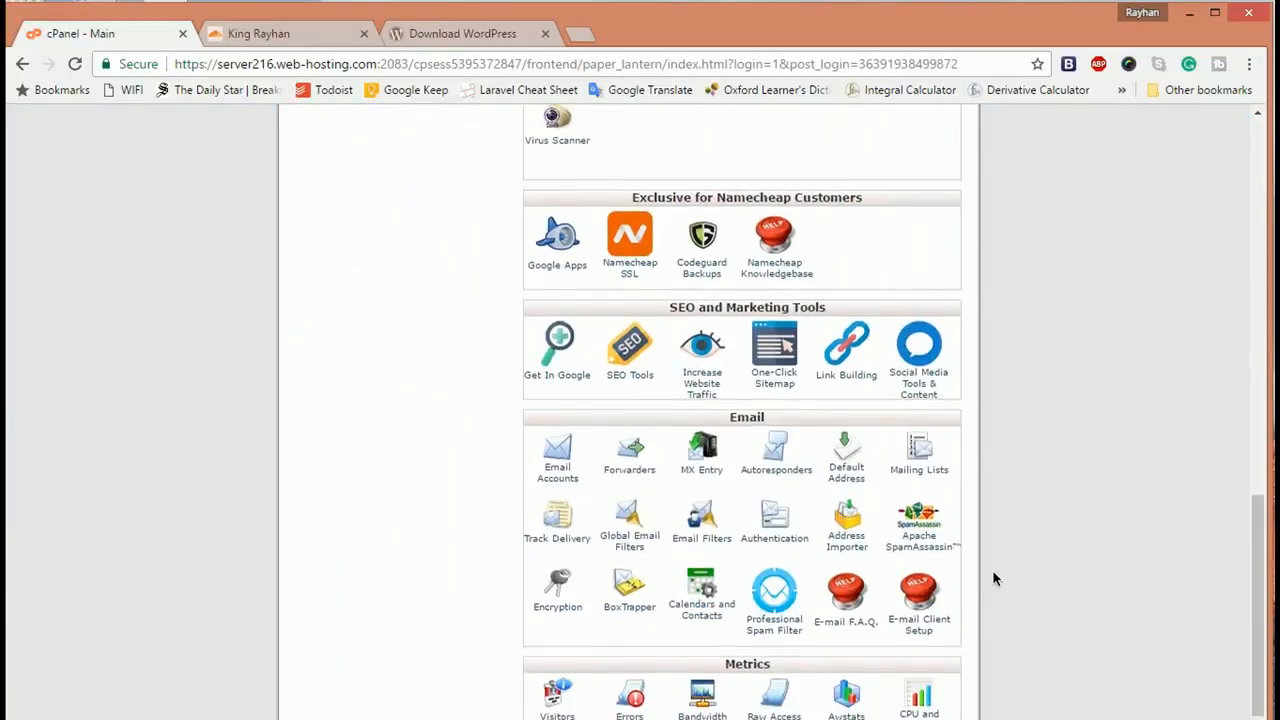
scroll(992, 560, up, 15)
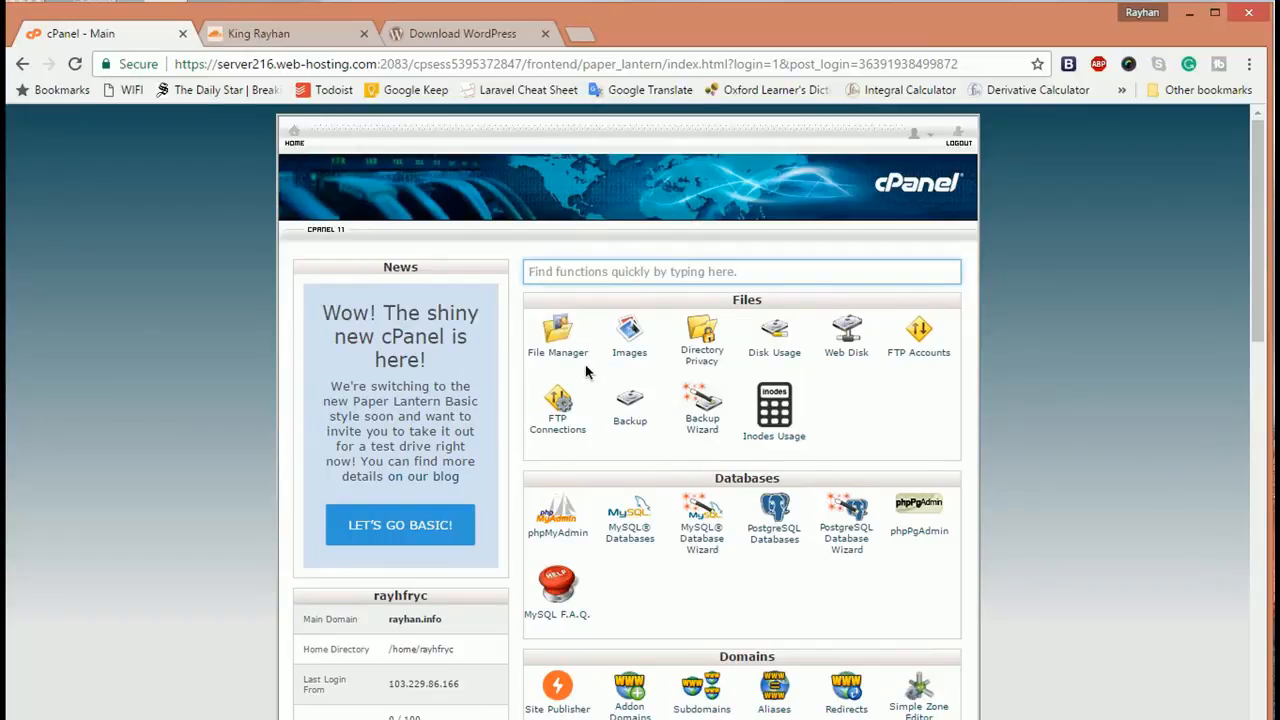
scroll(610, 480, down, 5)
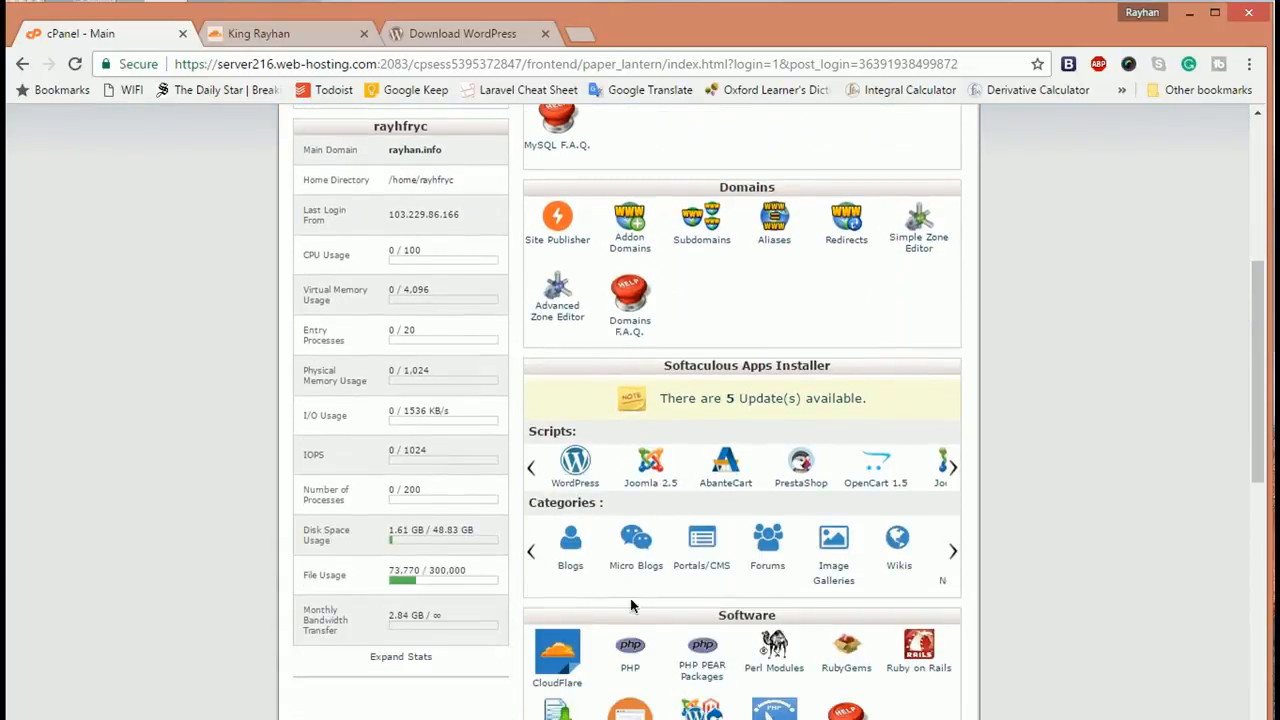
scroll(716, 415, up, 5)
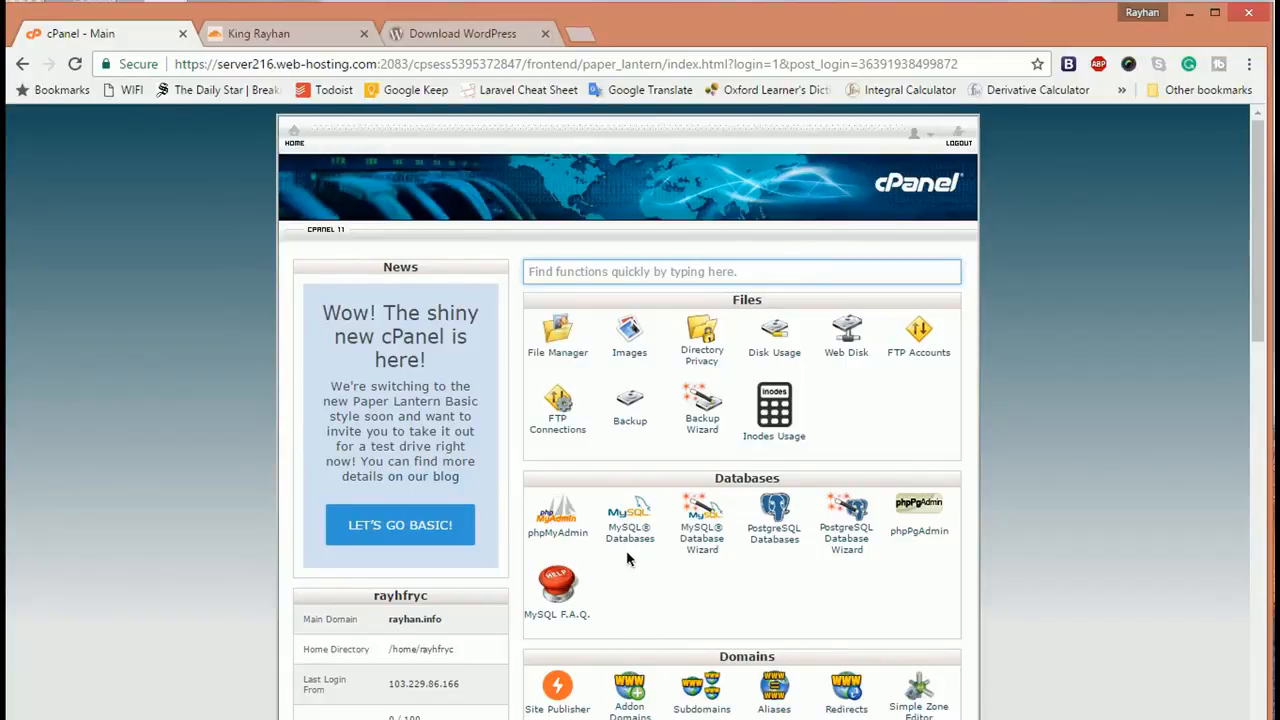
scroll(626, 557, down, 2)
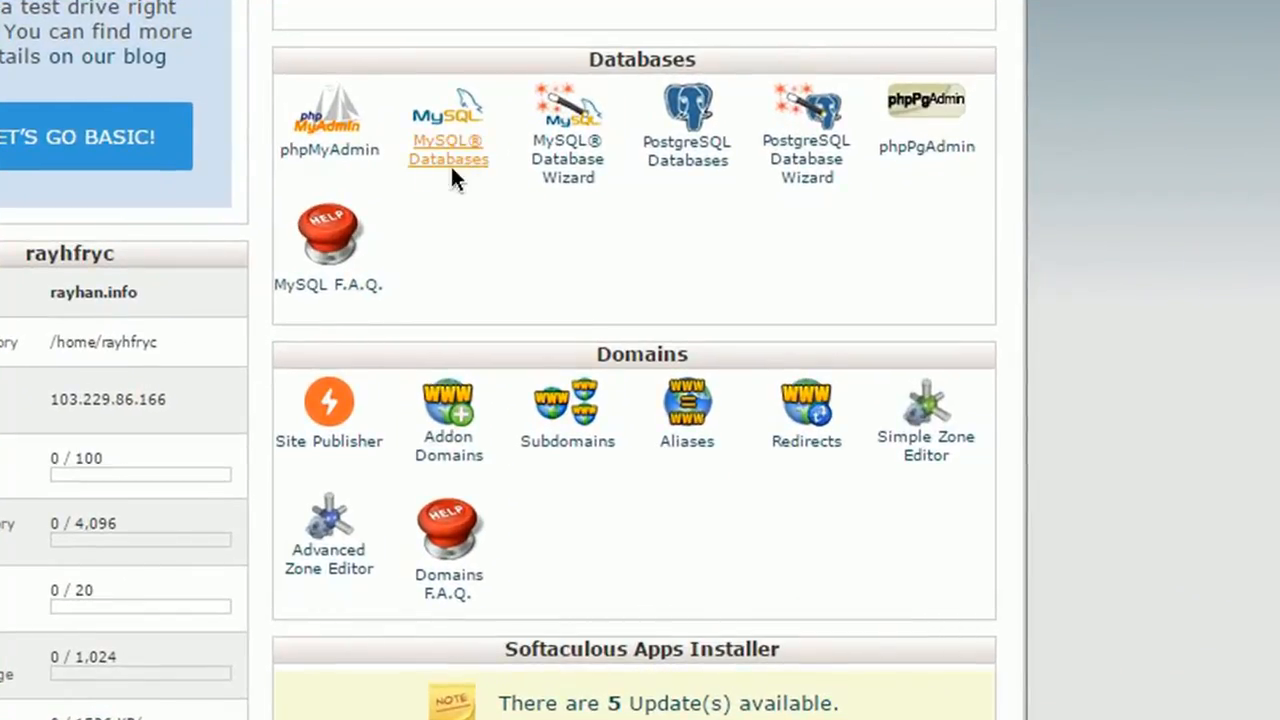
click(450, 168)
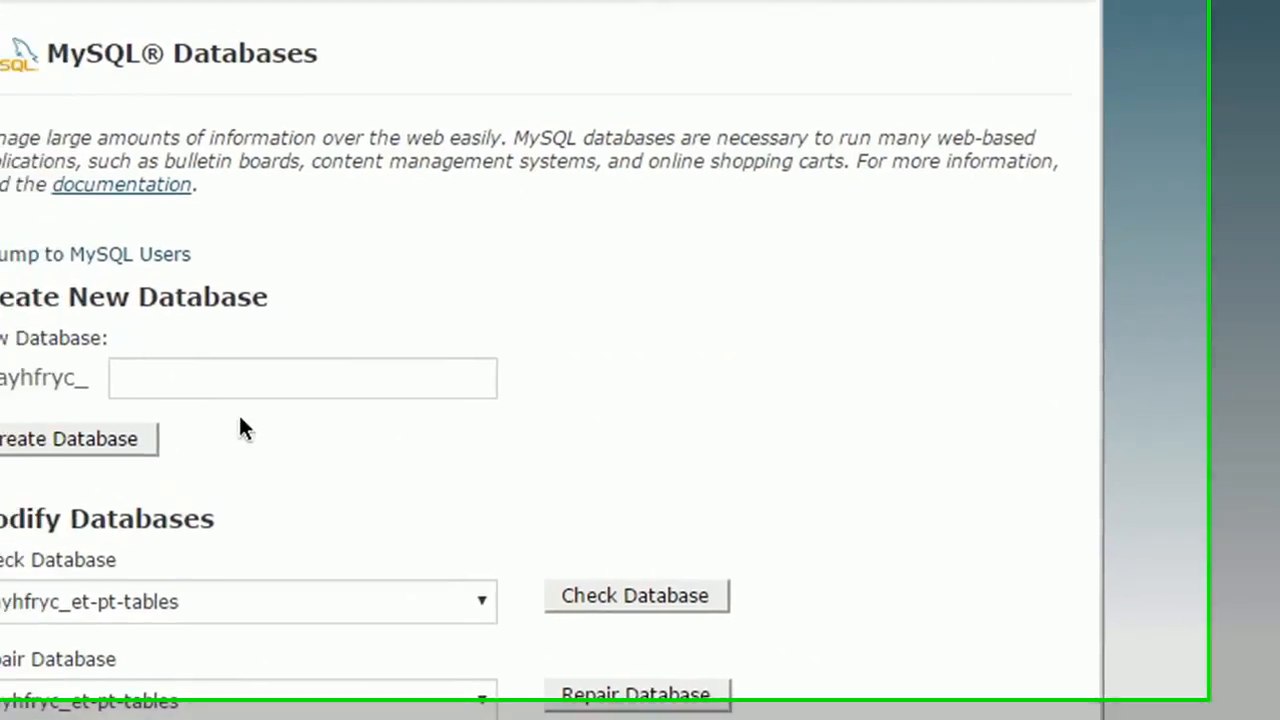
Create a new MySQL database named wptest.
drag(187, 339, 380, 360)
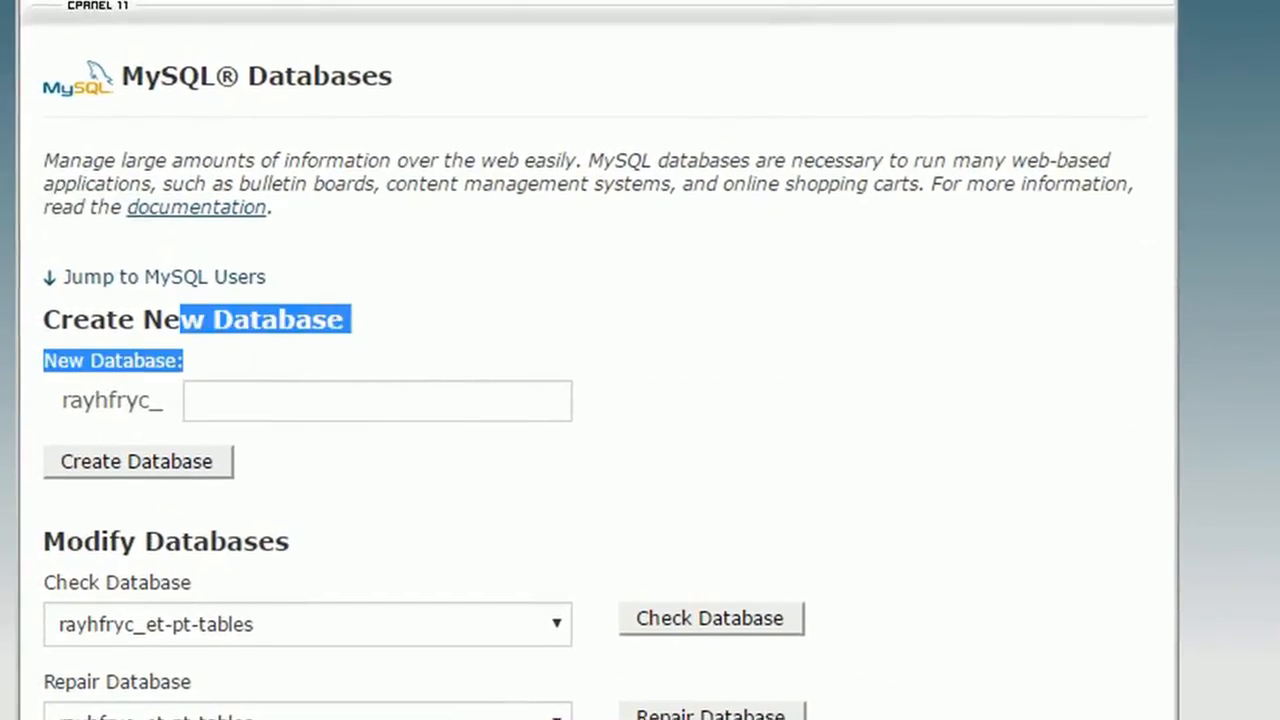
scroll(329, 590, down, 10)
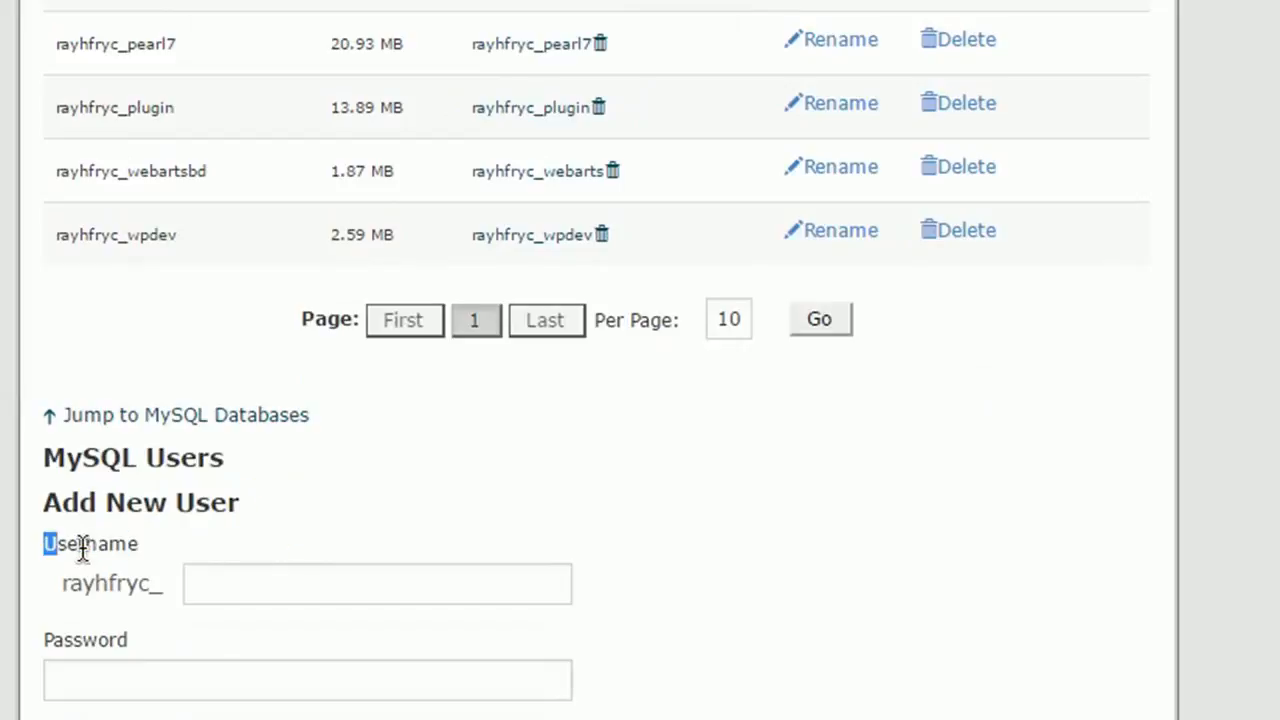
scroll(275, 555, up, 7)
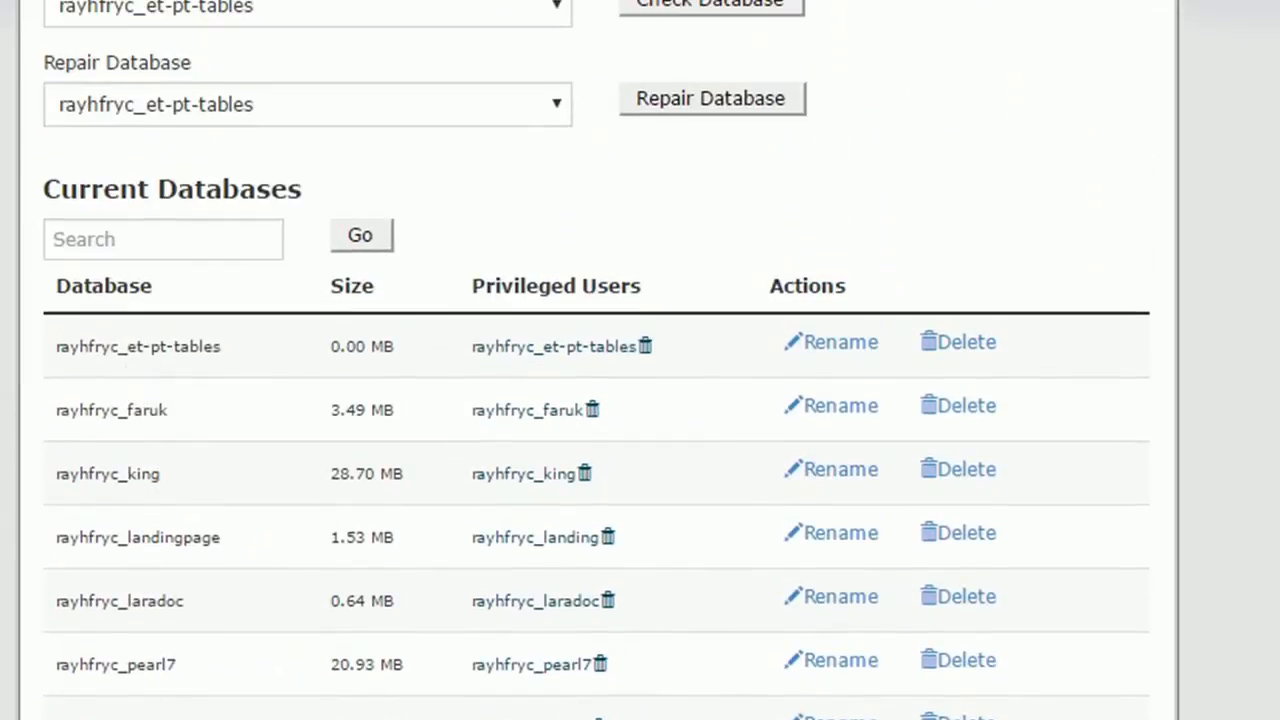
scroll(200, 420, up, 5)
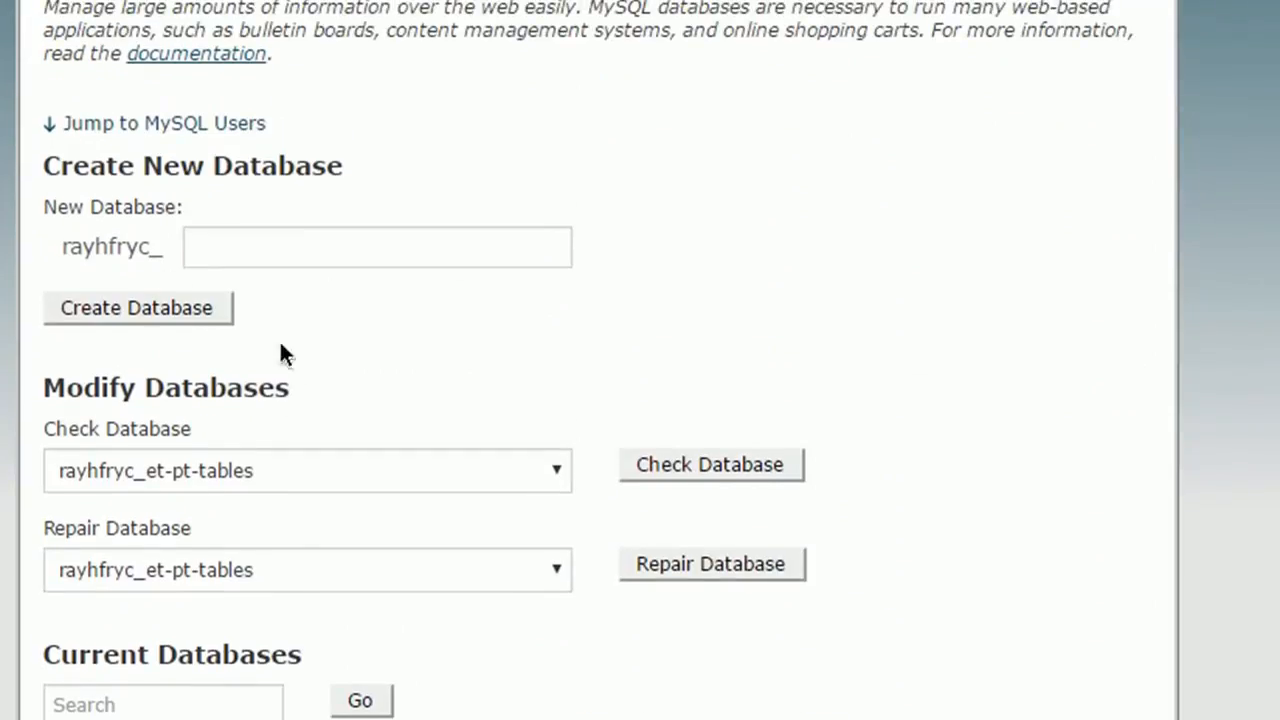
click(306, 265)
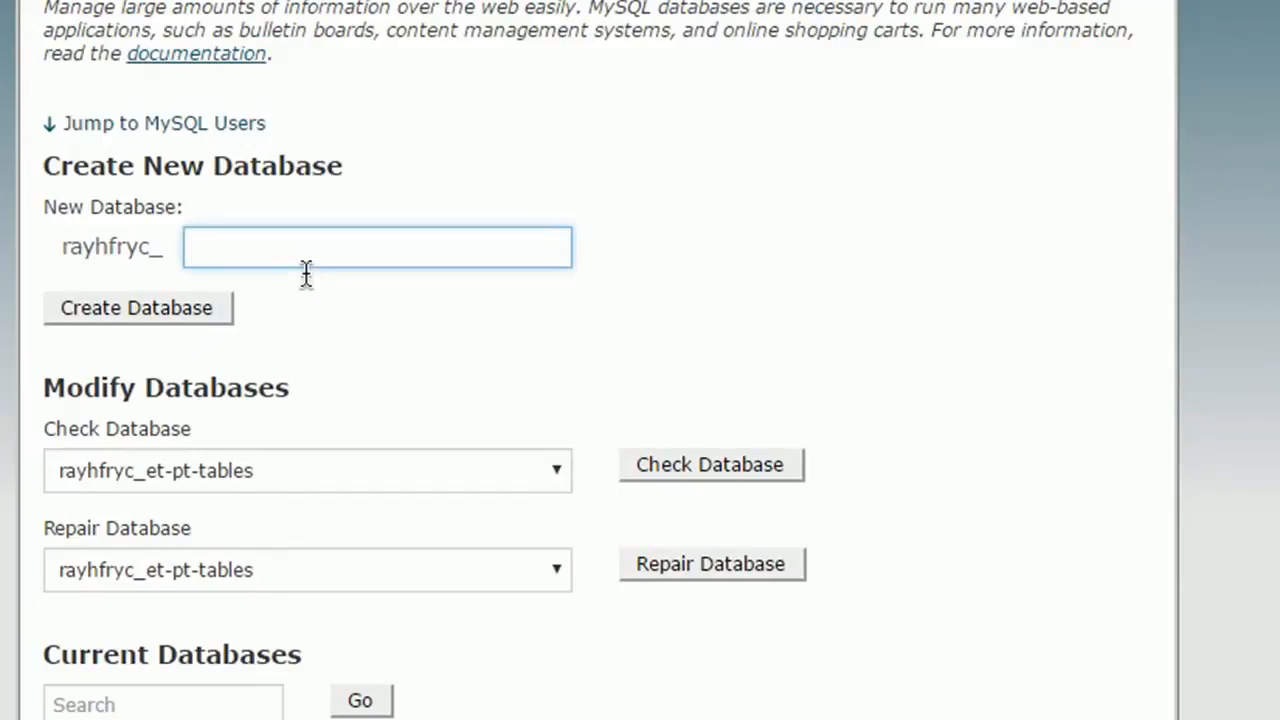
text(wptest)
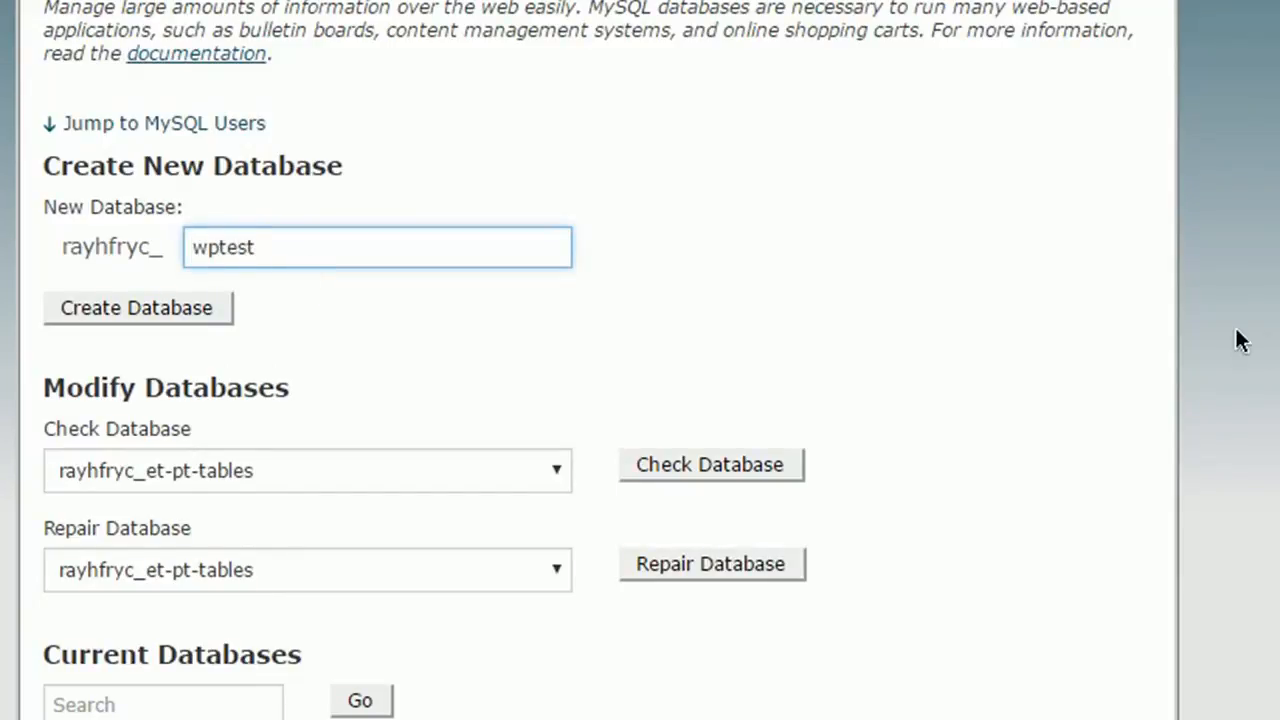
click(1237, 331)
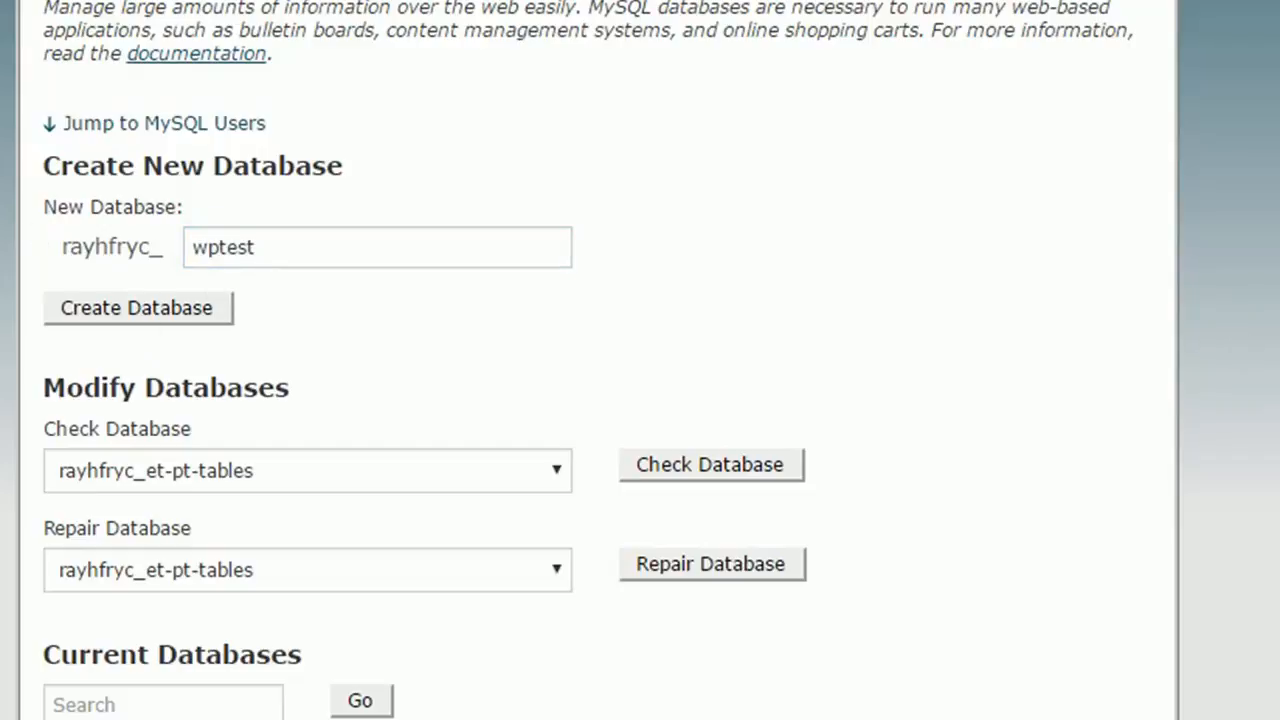
drag(377, 255, 142, 272)
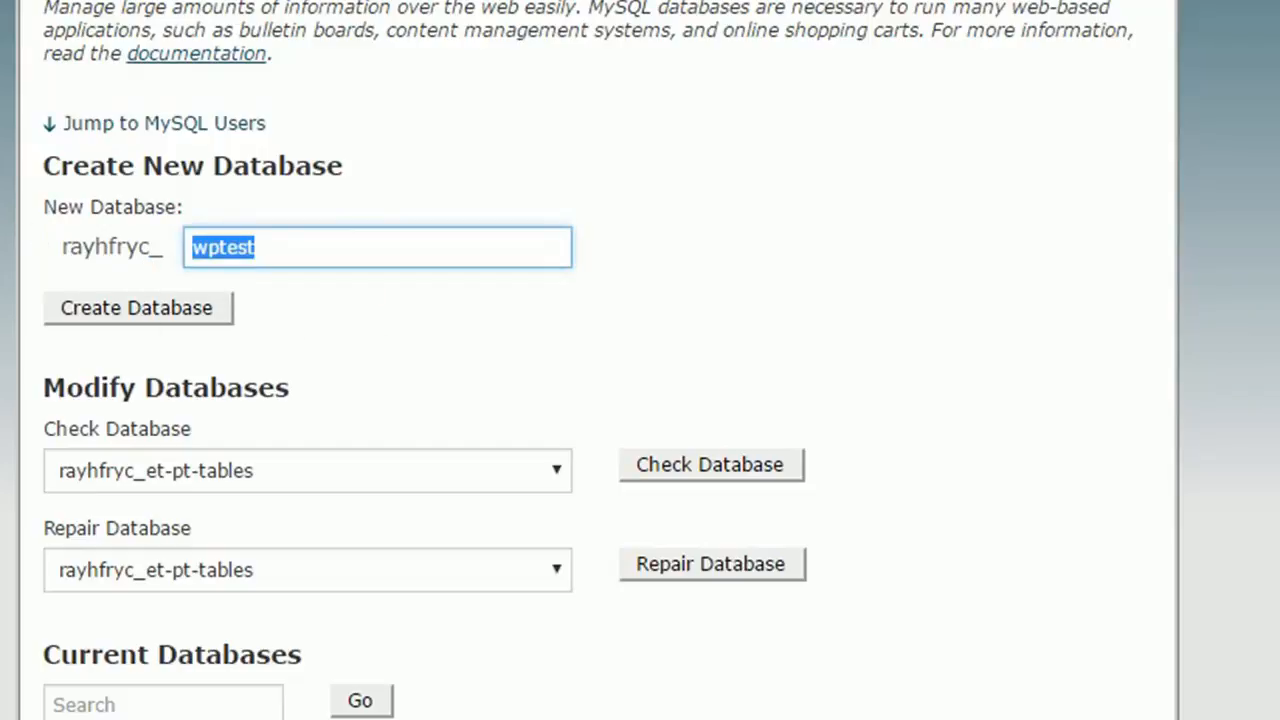
click(1088, 294)
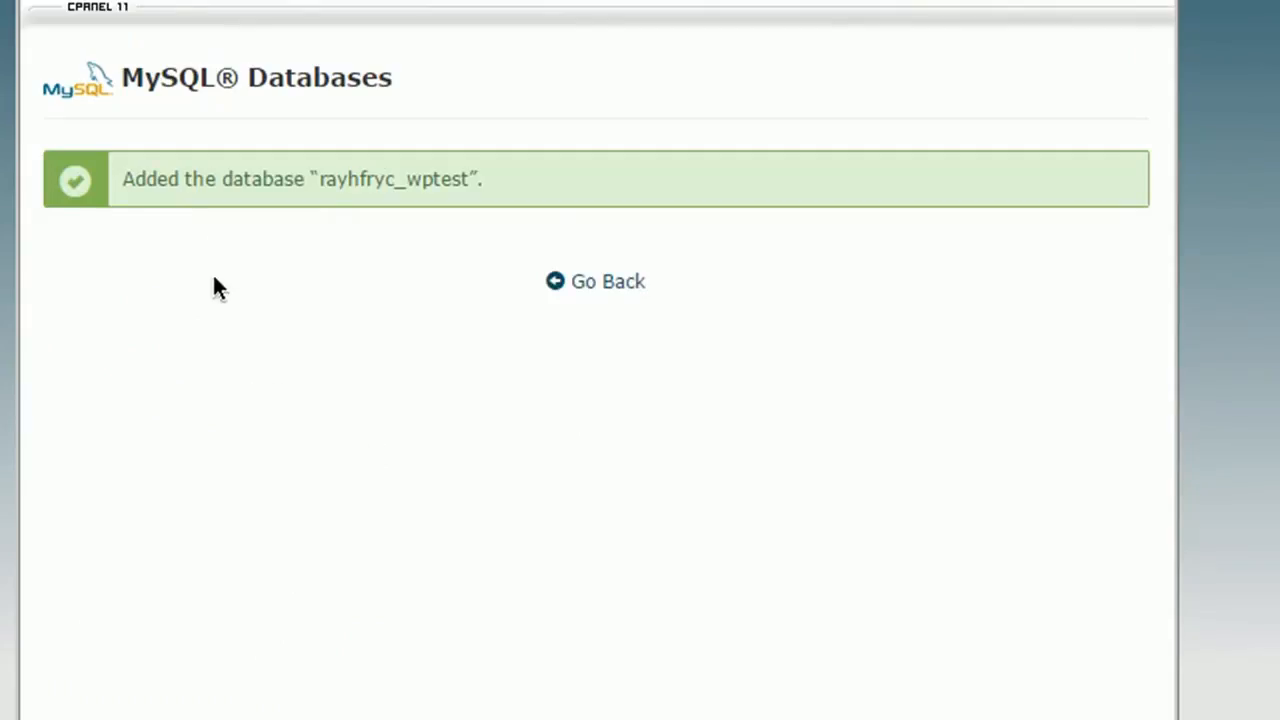
Copy the full name of the new database, rayhfryc_wptest, and open a new browser tab.
drag(318, 180, 554, 191)
click(380, 191)
double_click(340, 204)
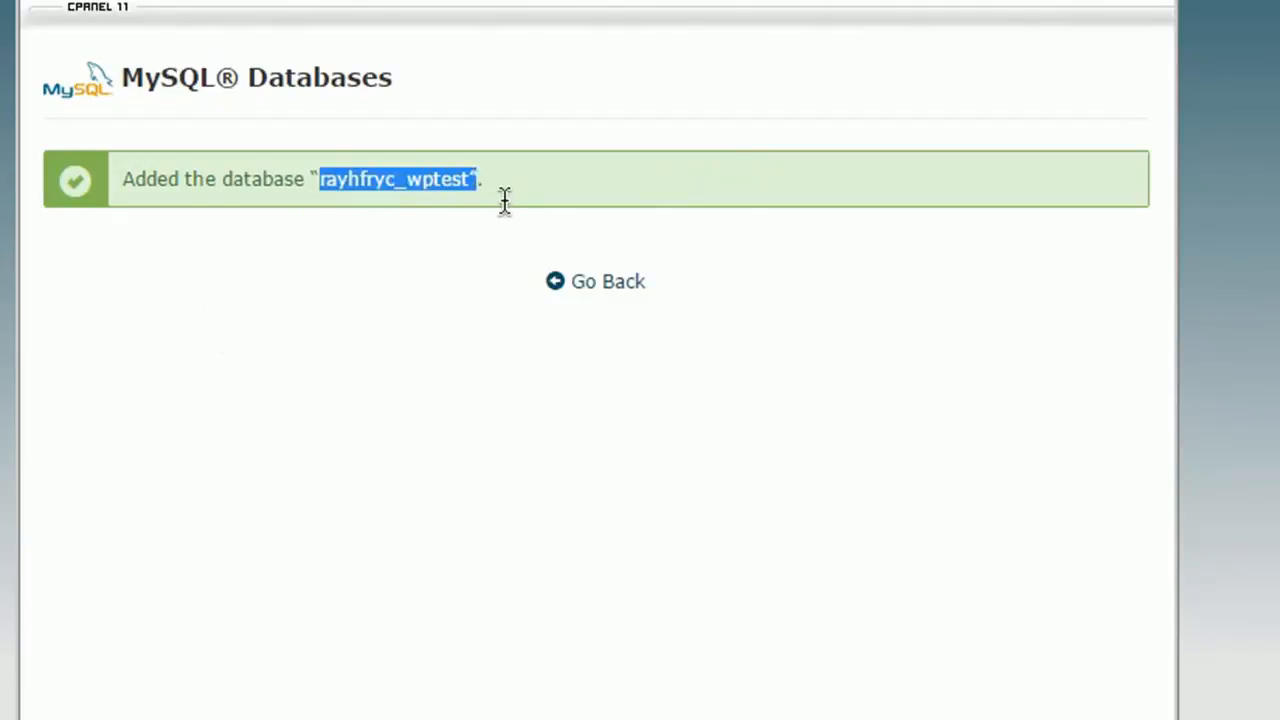
right_click(458, 186)
click(485, 203)
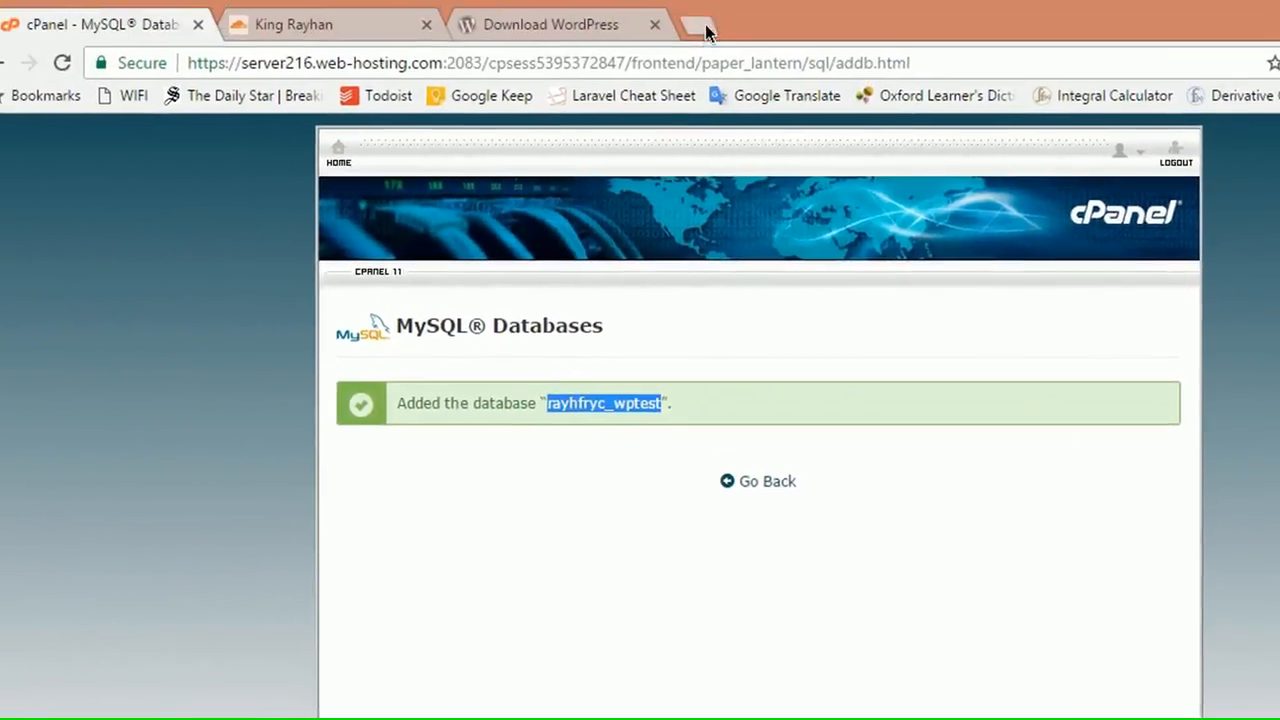
click(700, 30)
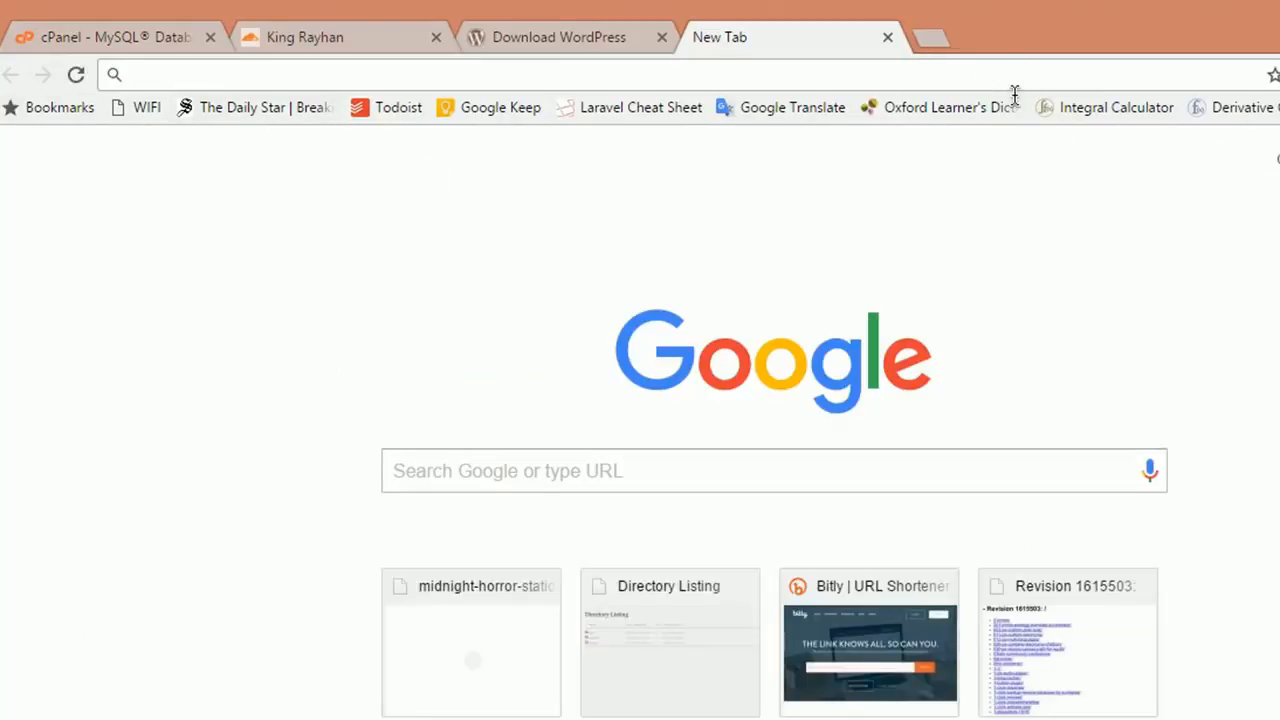
Go to gist.github.com and paste the database name into a new gist as a note.
text(gist.github.com)
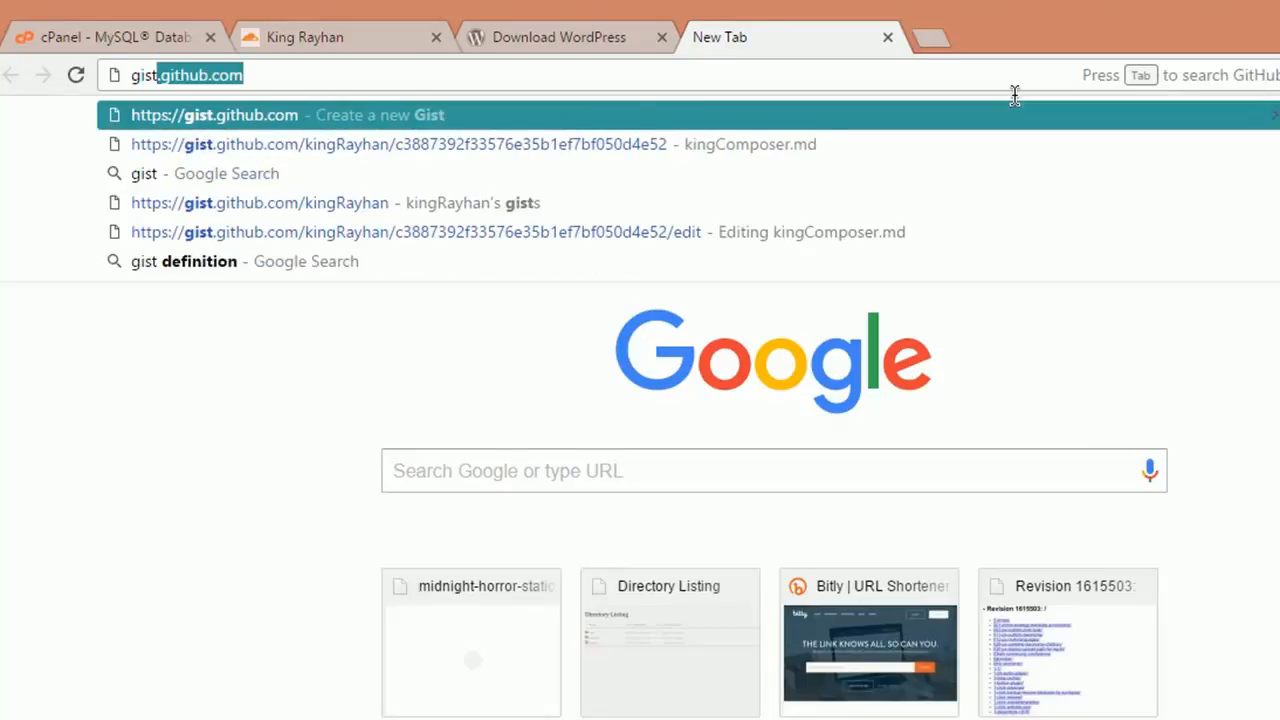
key(Return)
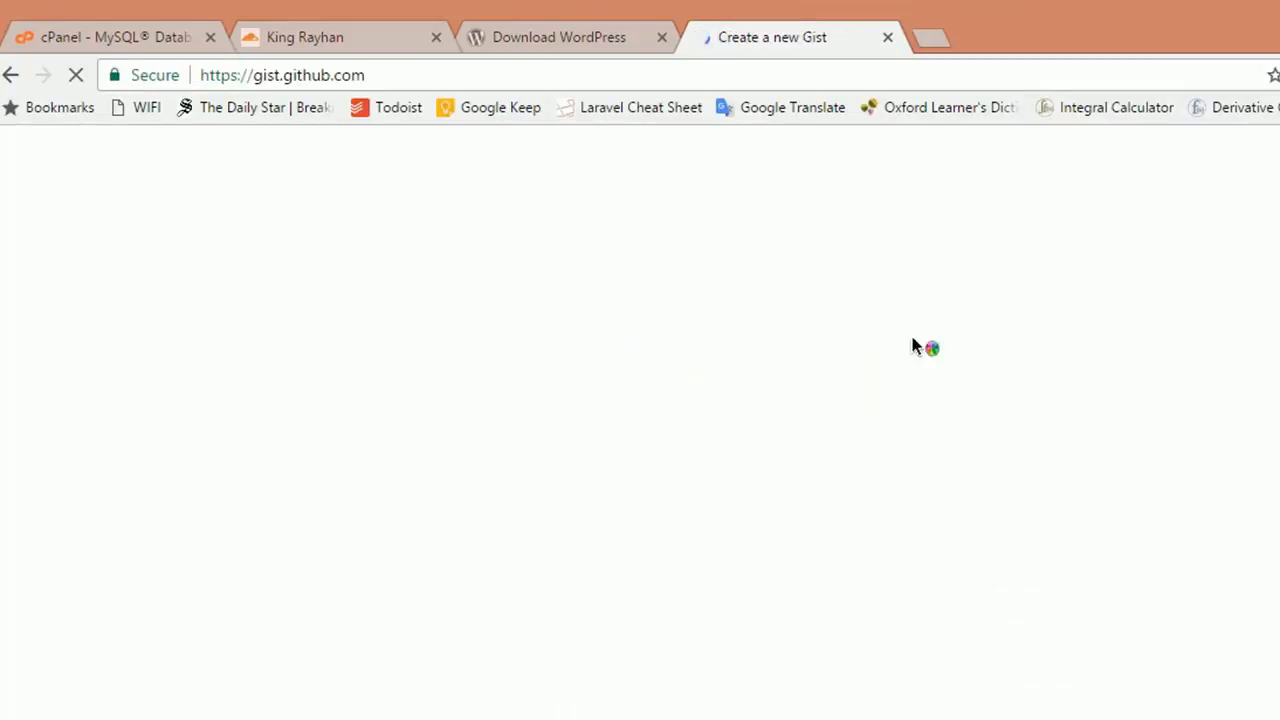
click(446, 508)
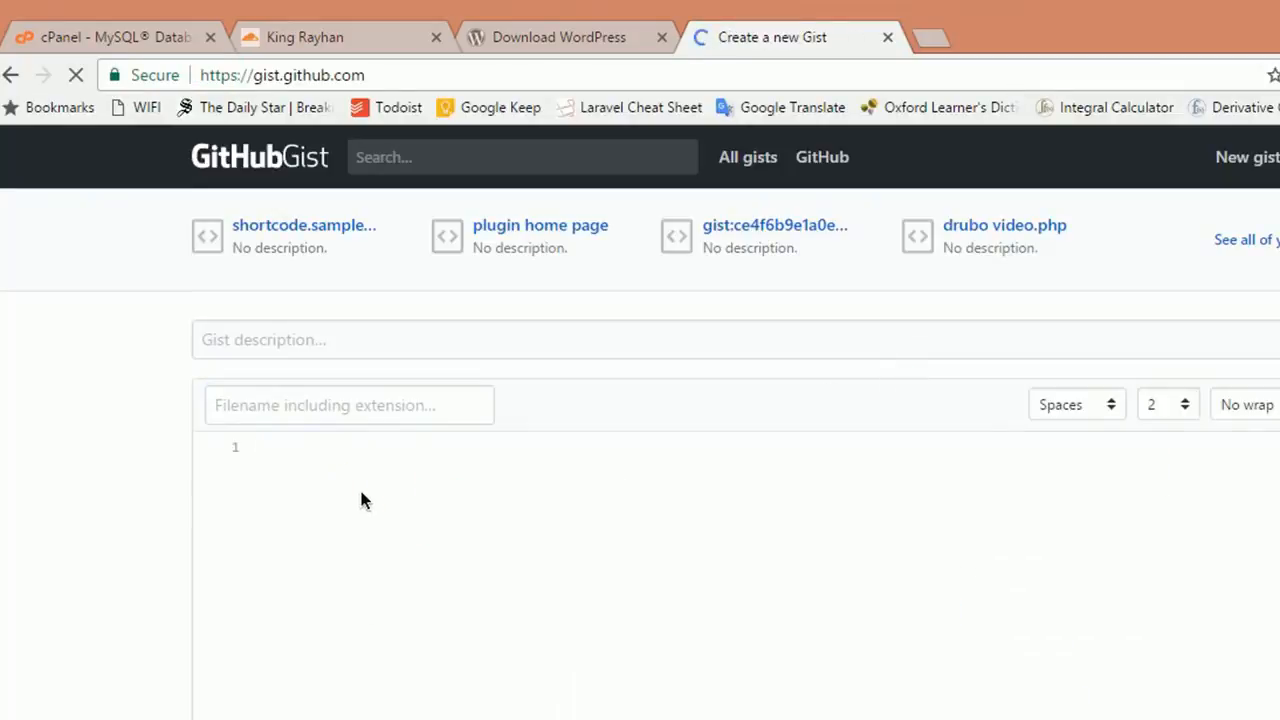
key(ctrl+v)
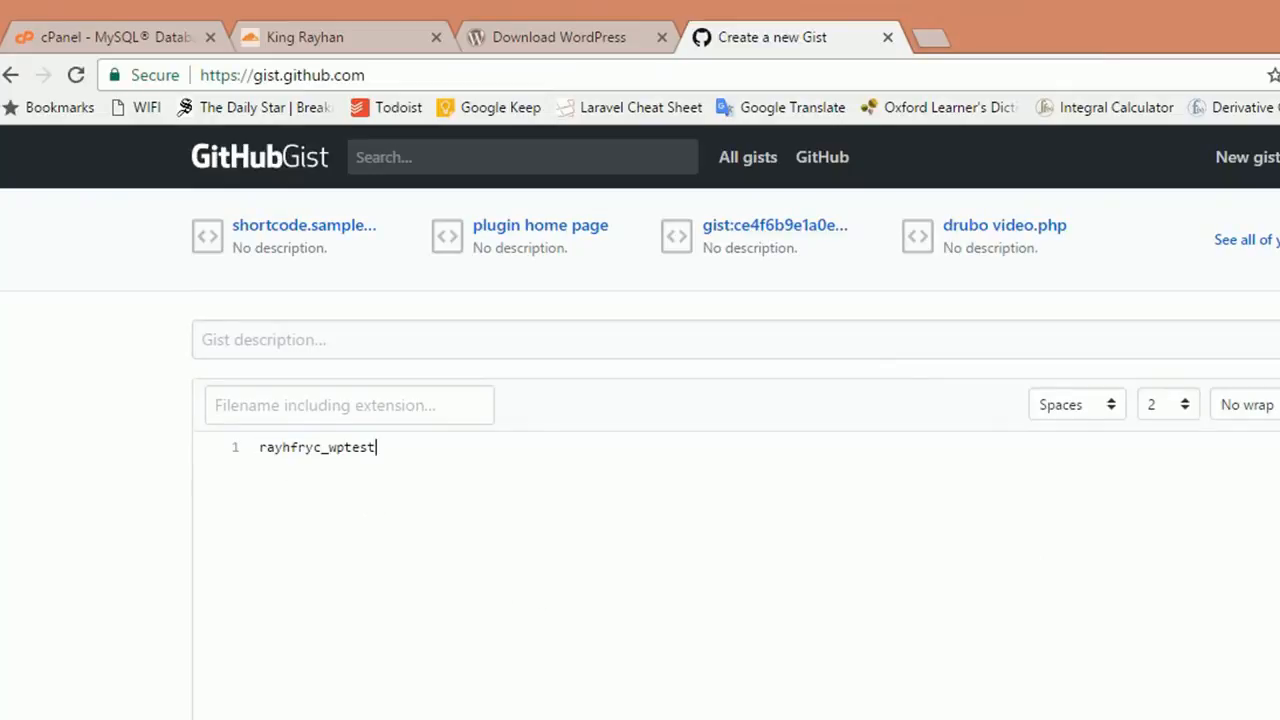
key(Return)
Return to cPanel and enter wptest as the username for a new MySQL user.
click(106, 40)
click(765, 489)
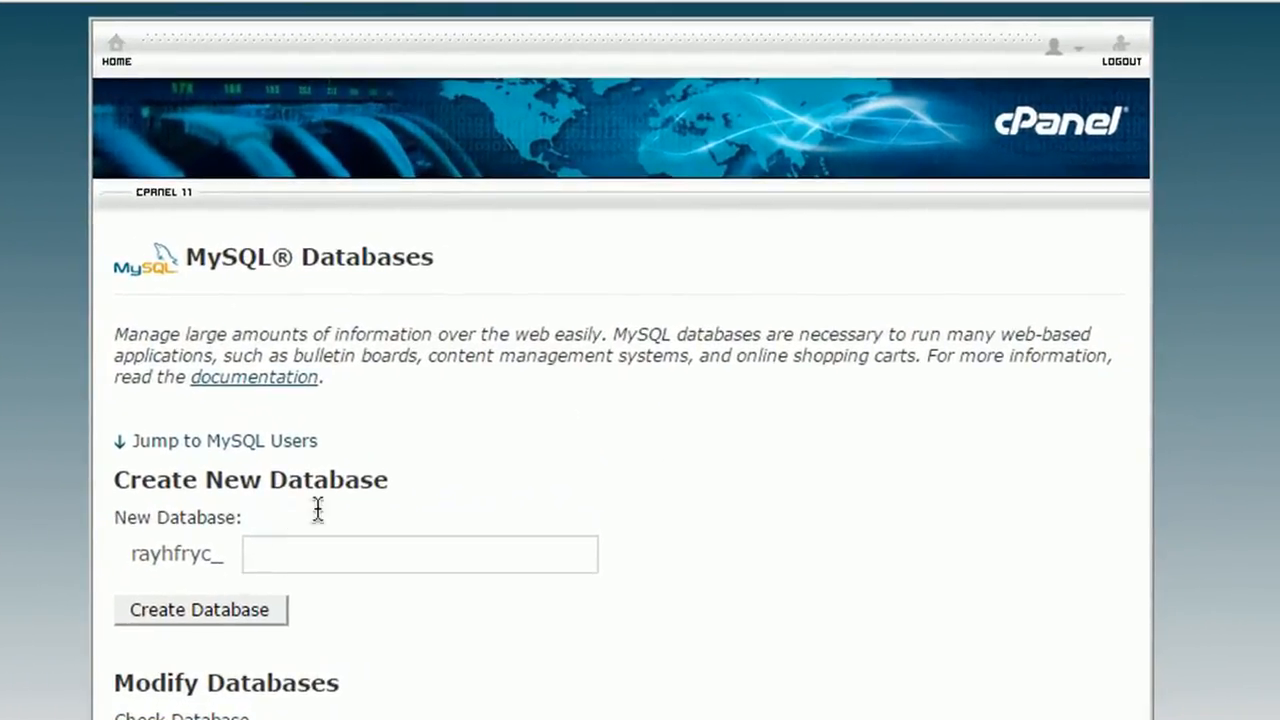
scroll(390, 620, down, 10)
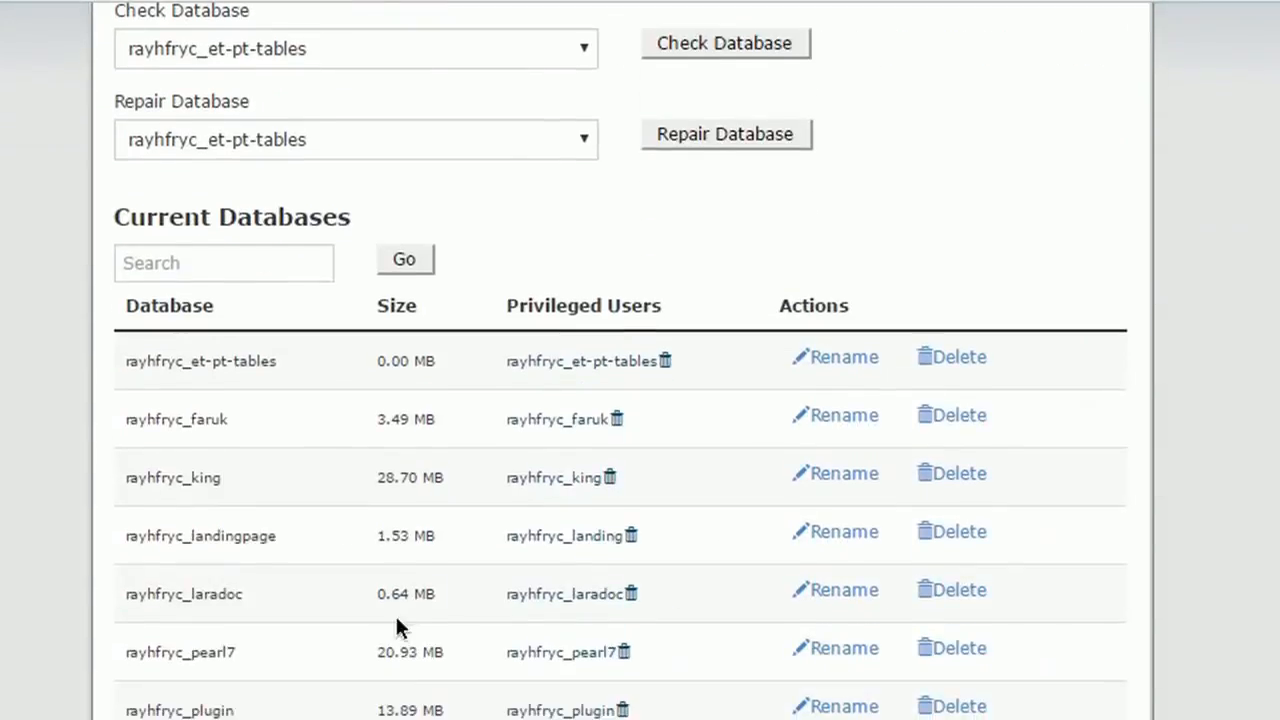
drag(116, 522, 349, 549)
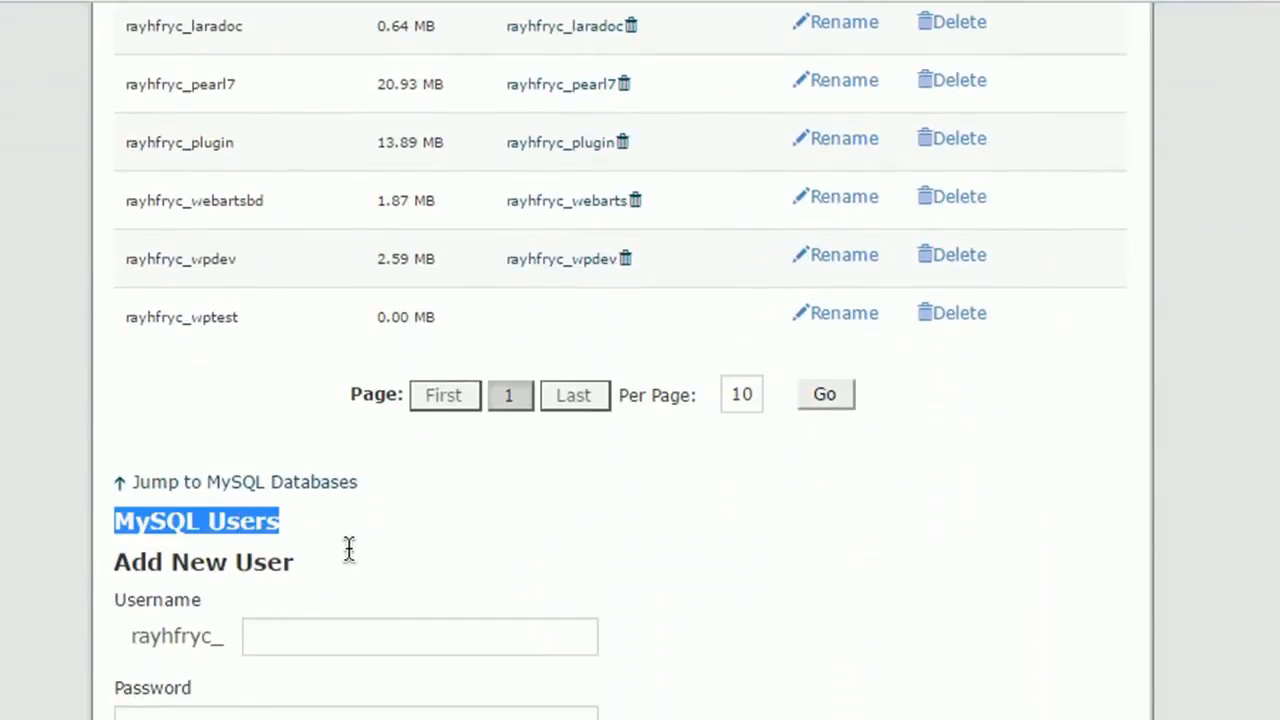
click(349, 530)
drag(116, 563, 384, 599)
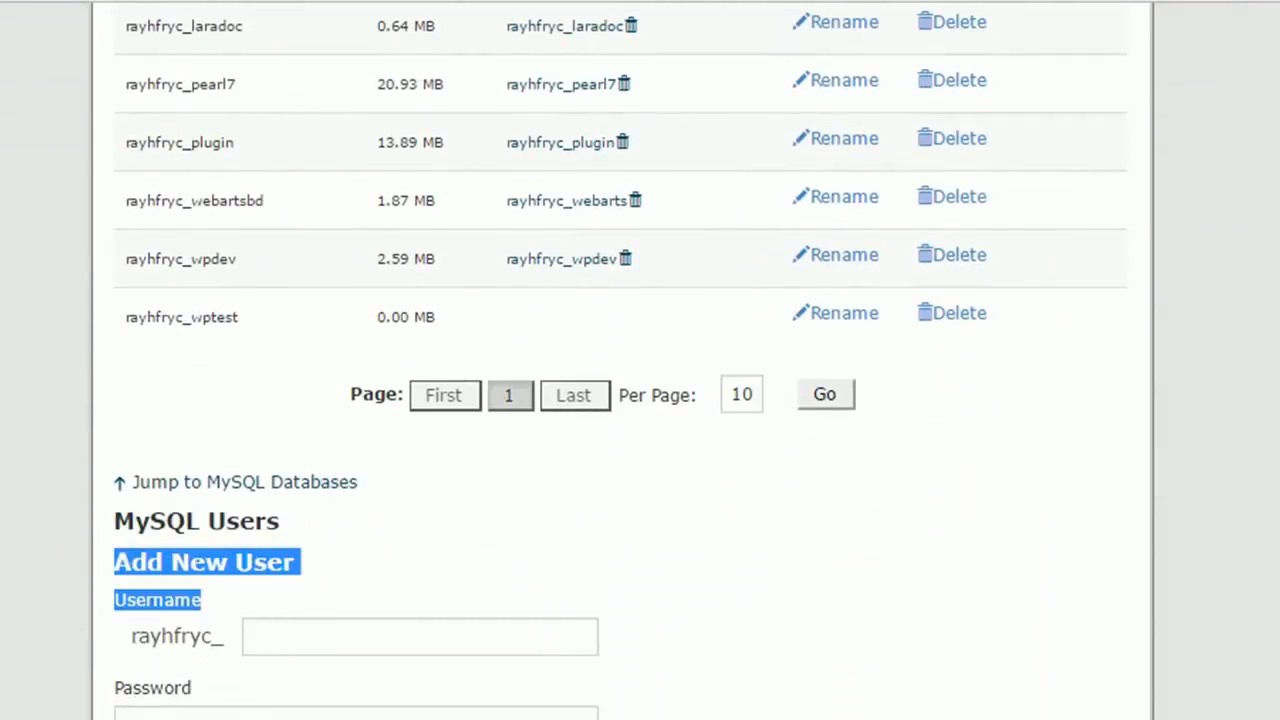
click(384, 599)
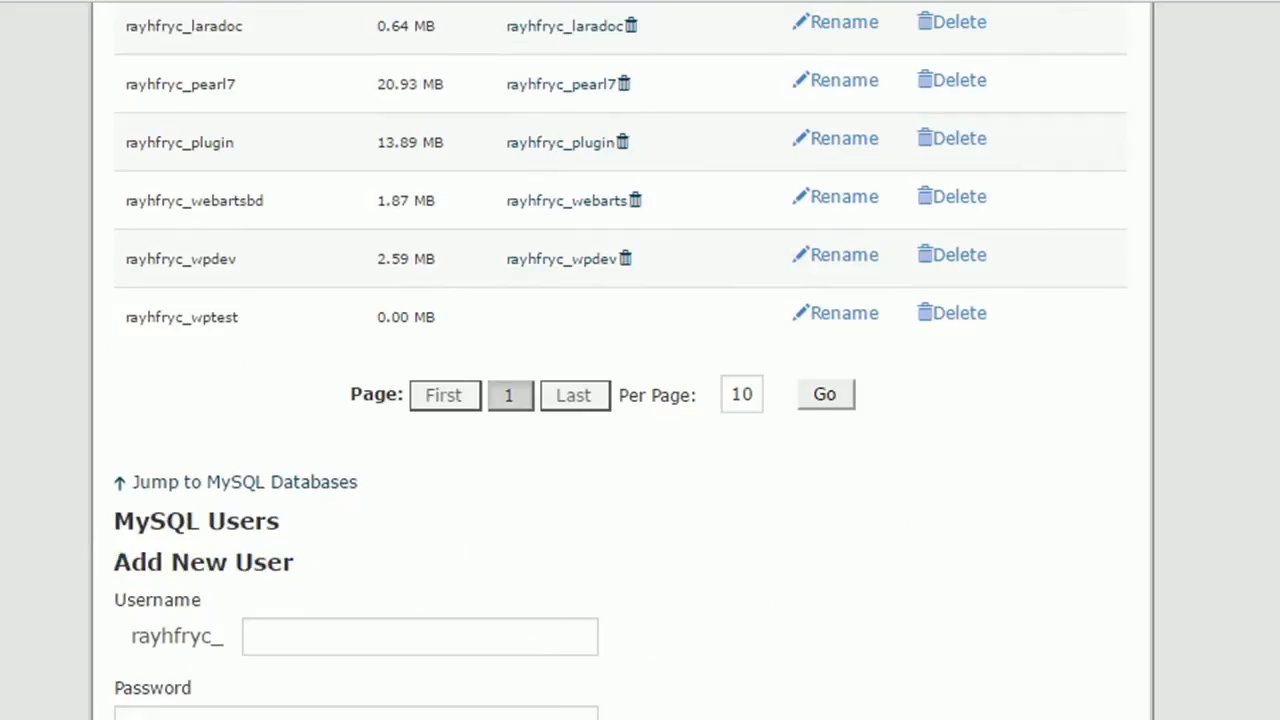
click(347, 654)
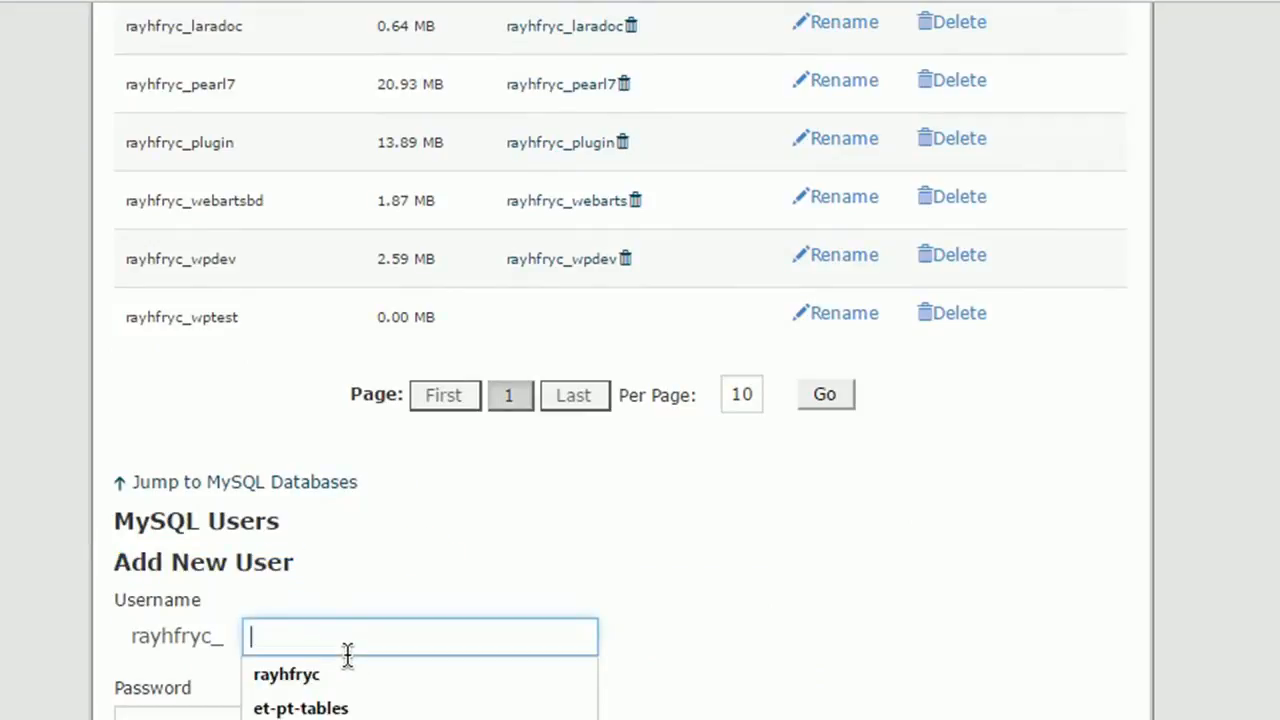
text(wptest)
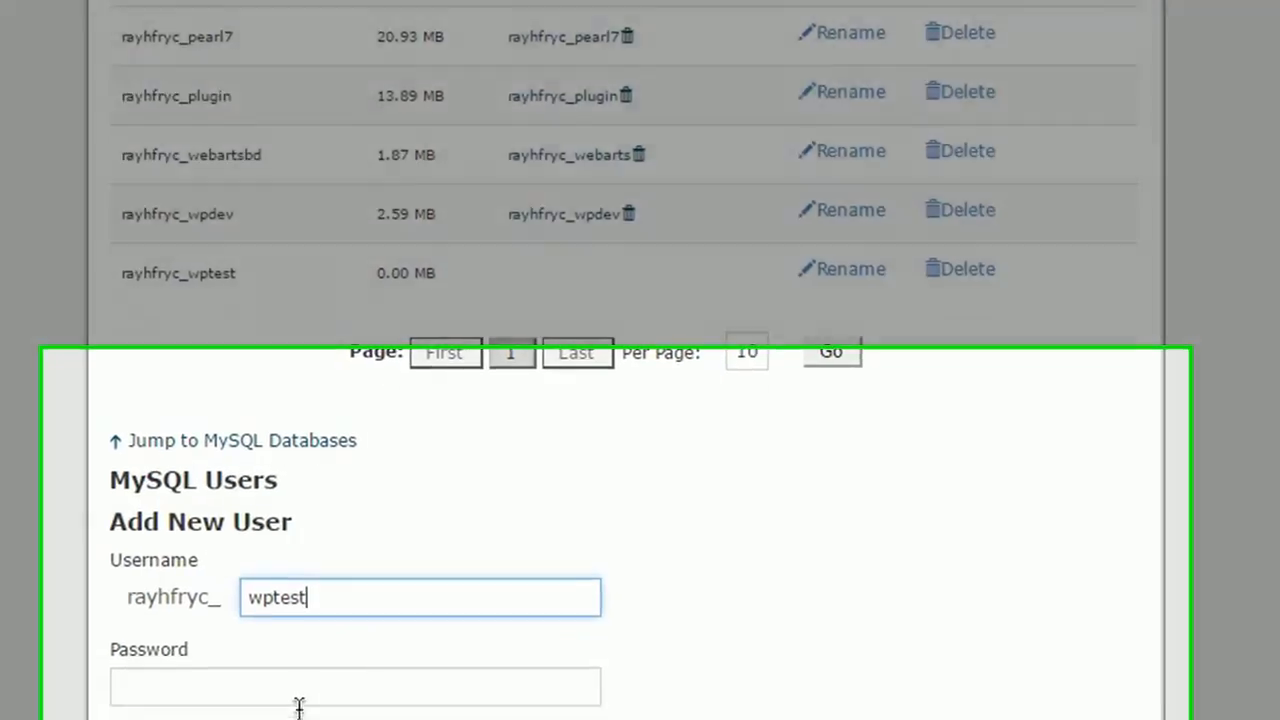
Enter a password in both password fields and try to create the user.
click(300, 714)
click(884, 310)
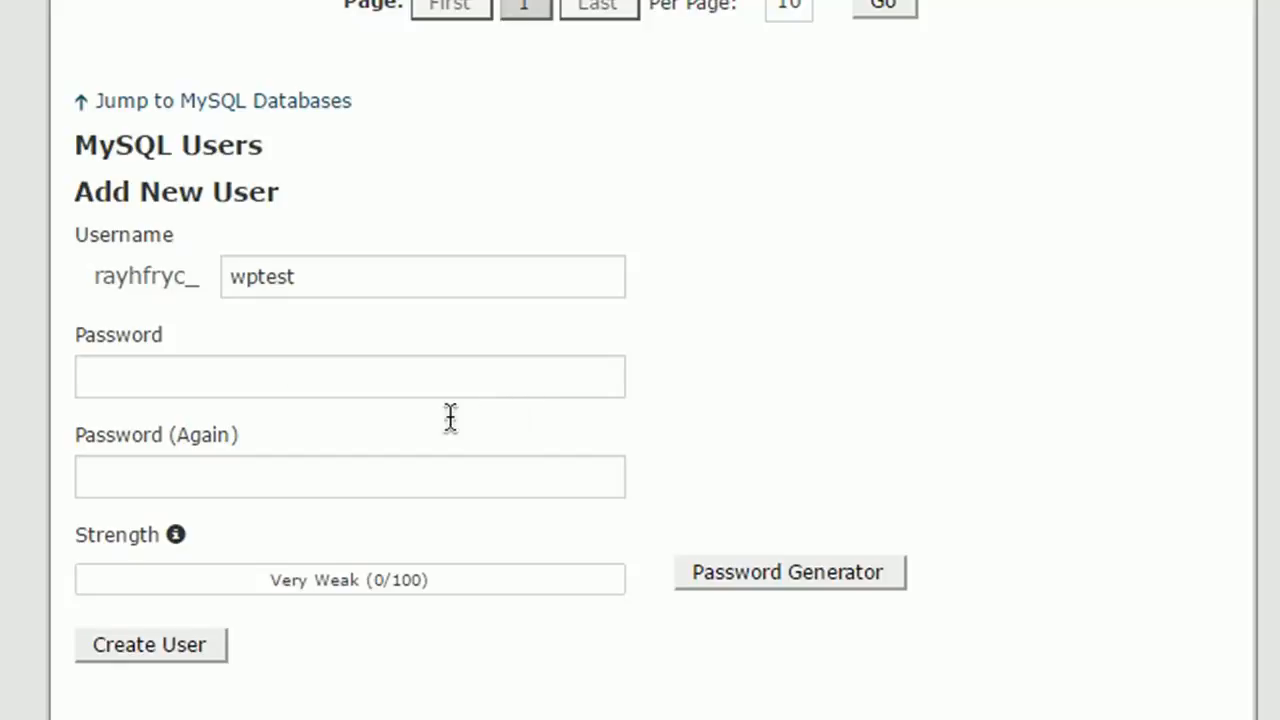
click(291, 397)
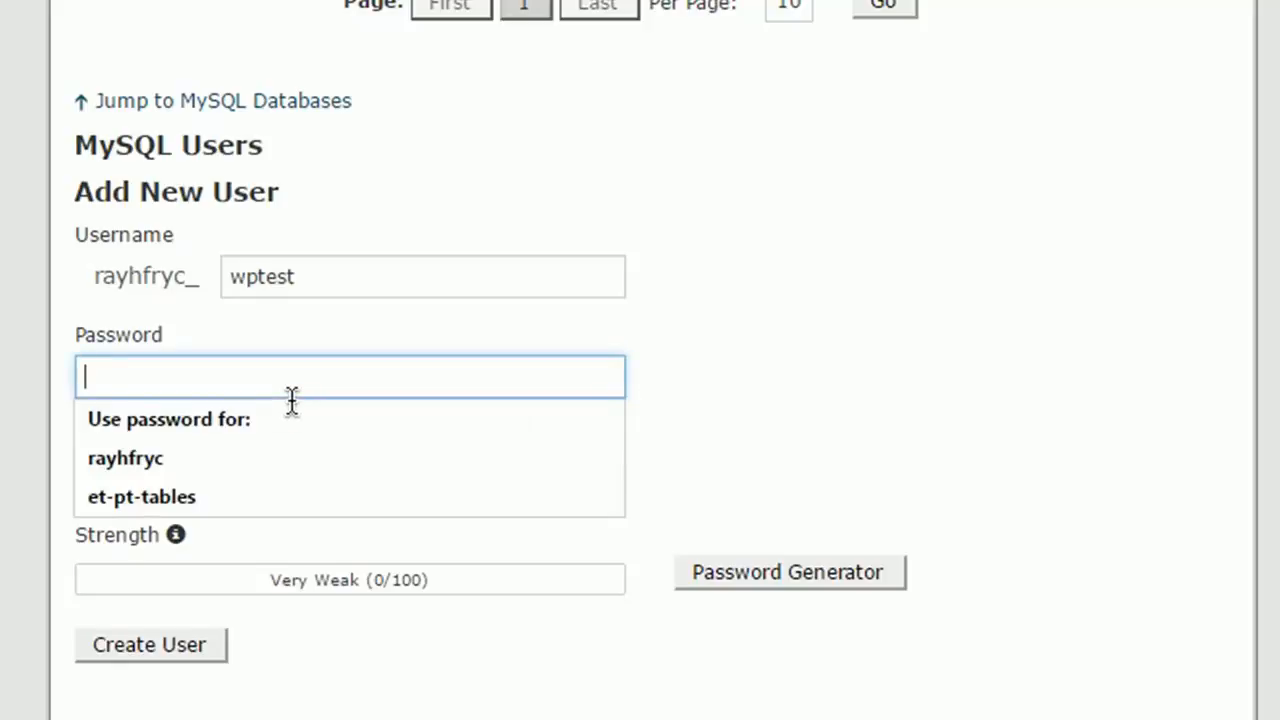
text(••)
key(BackSpace)
key(BackSpace)
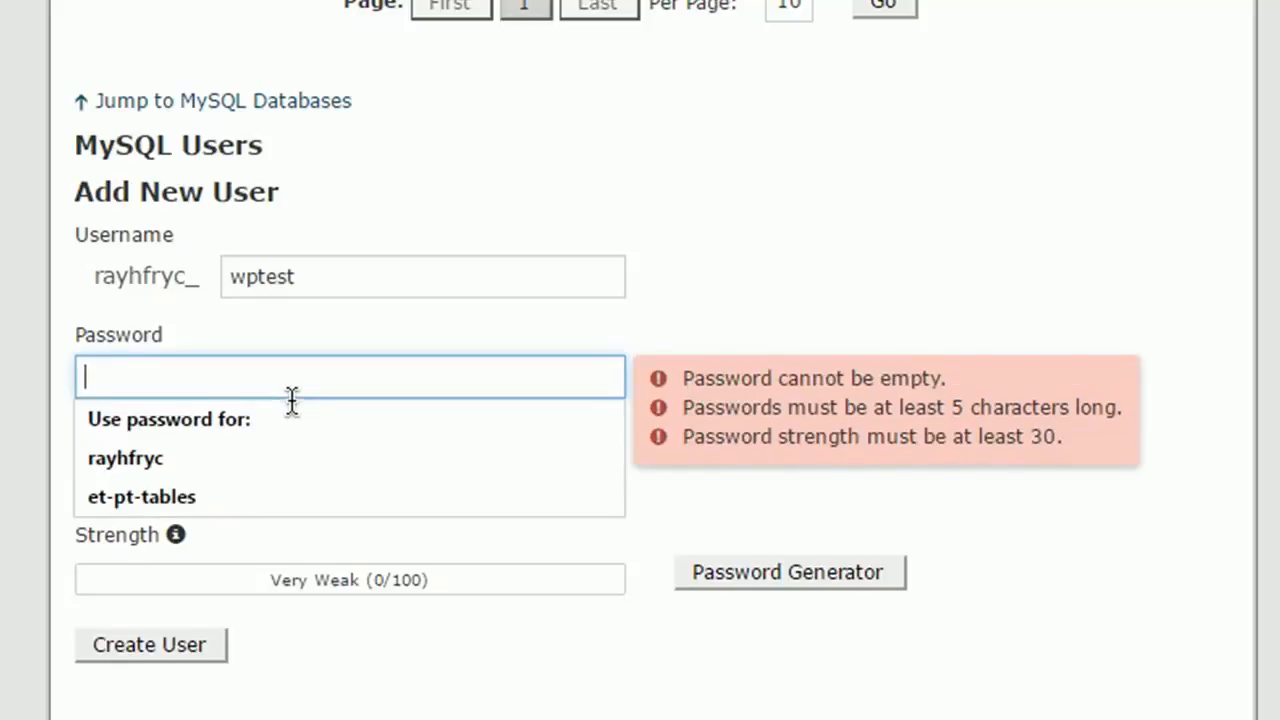
text(••••••)
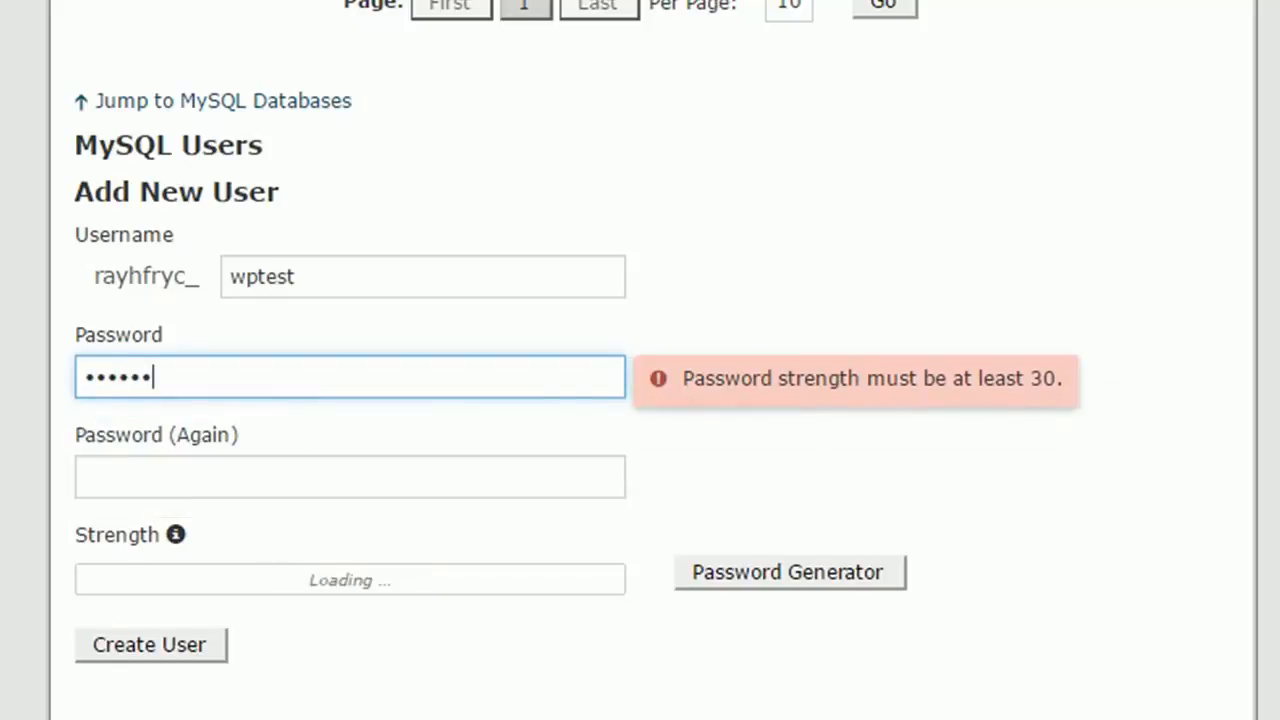
click(357, 495)
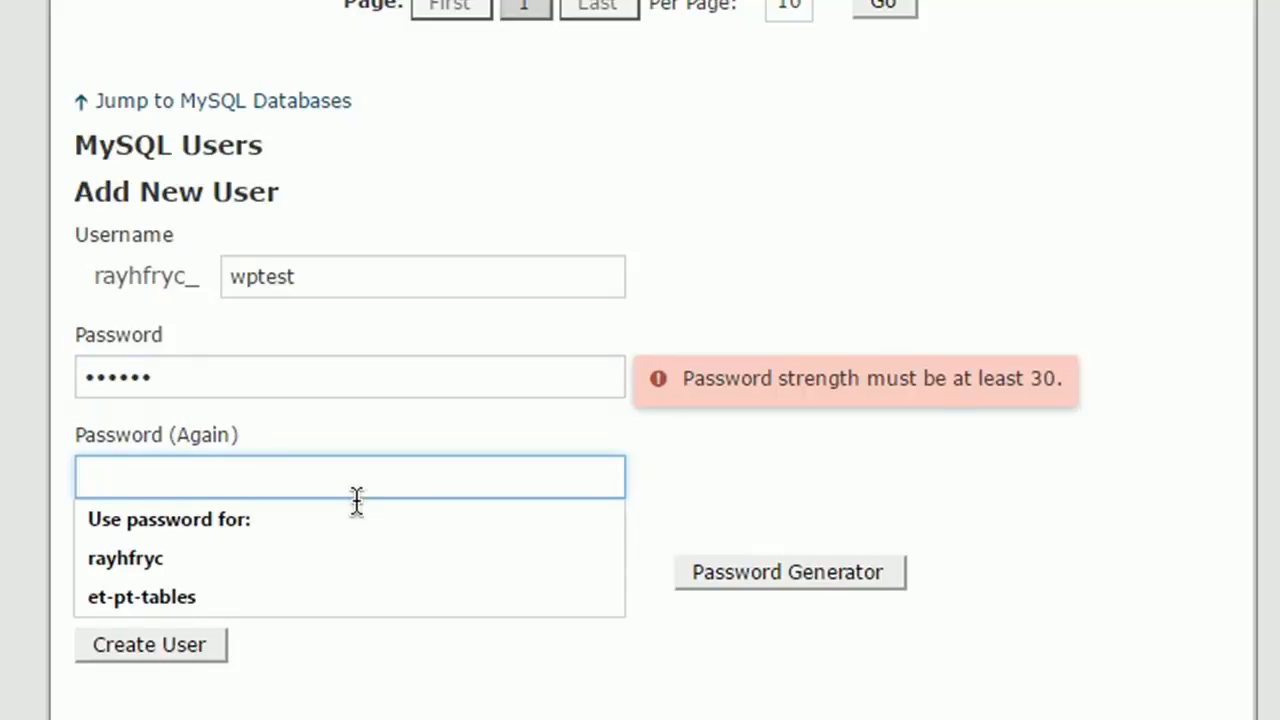
text(••••••)
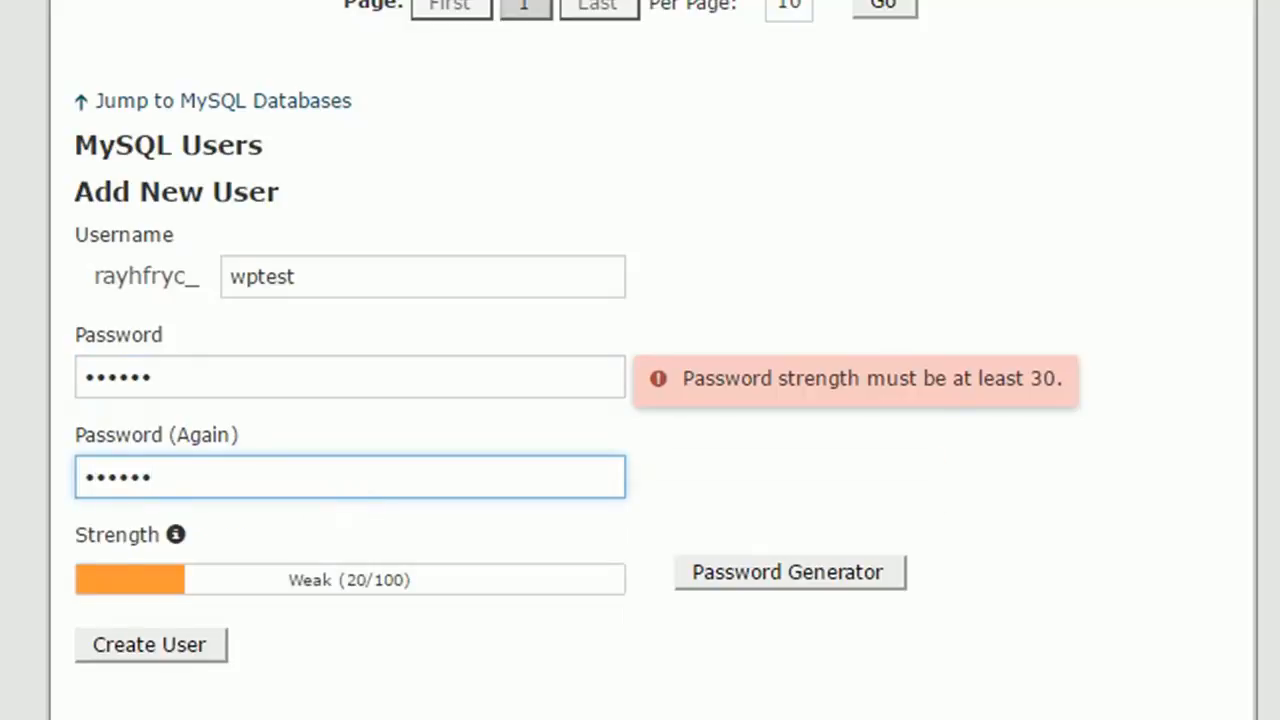
click(145, 646)
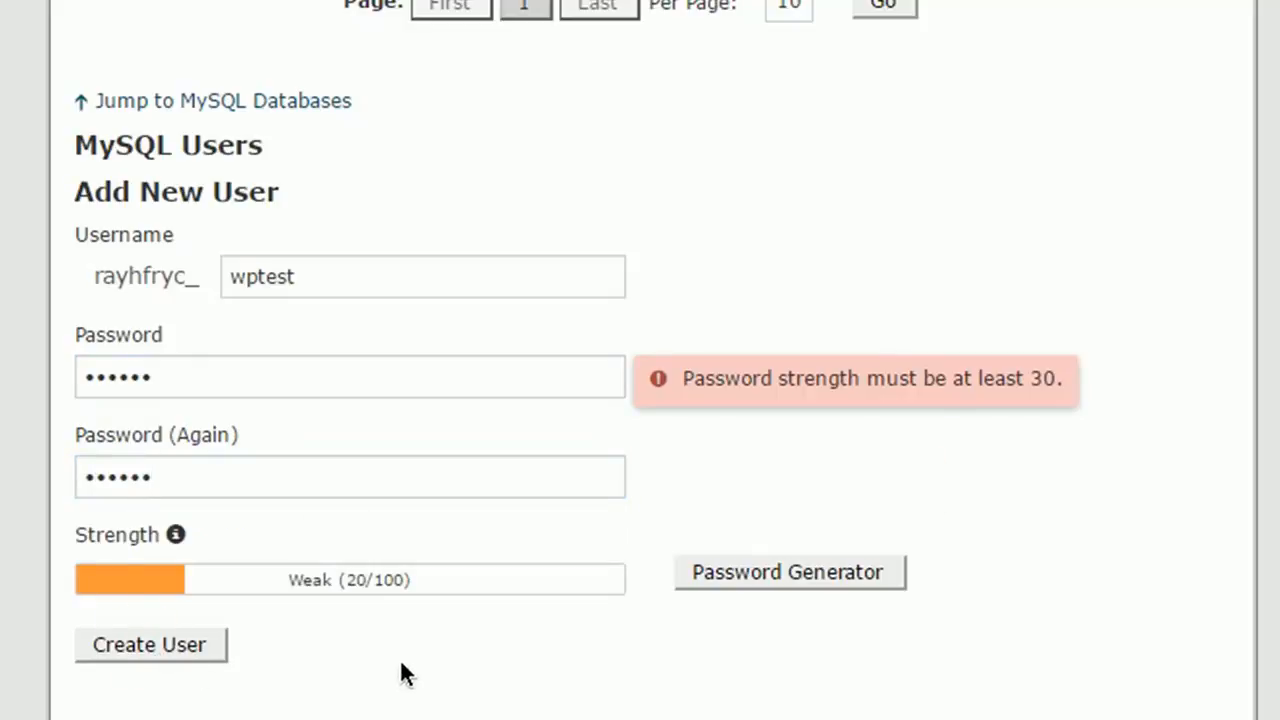
Lengthen the password in both password fields, create the user, and decline saving the password in the browser.
click(196, 652)
click(240, 388)
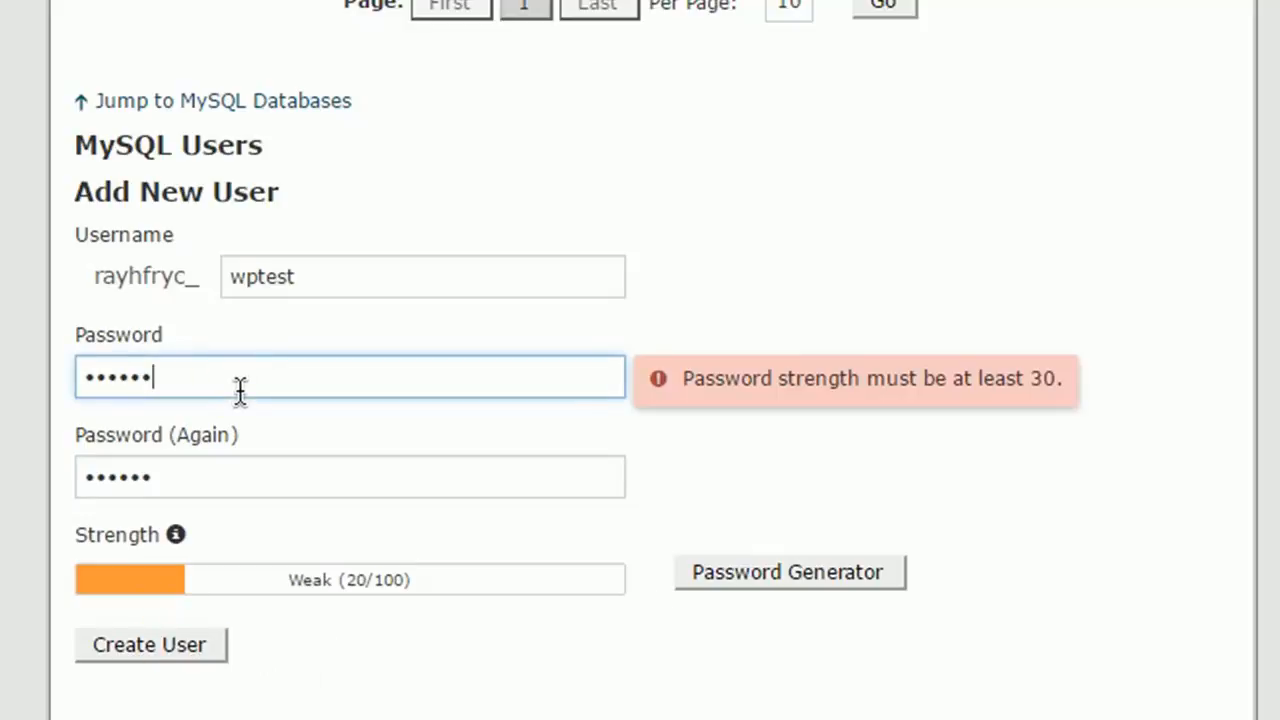
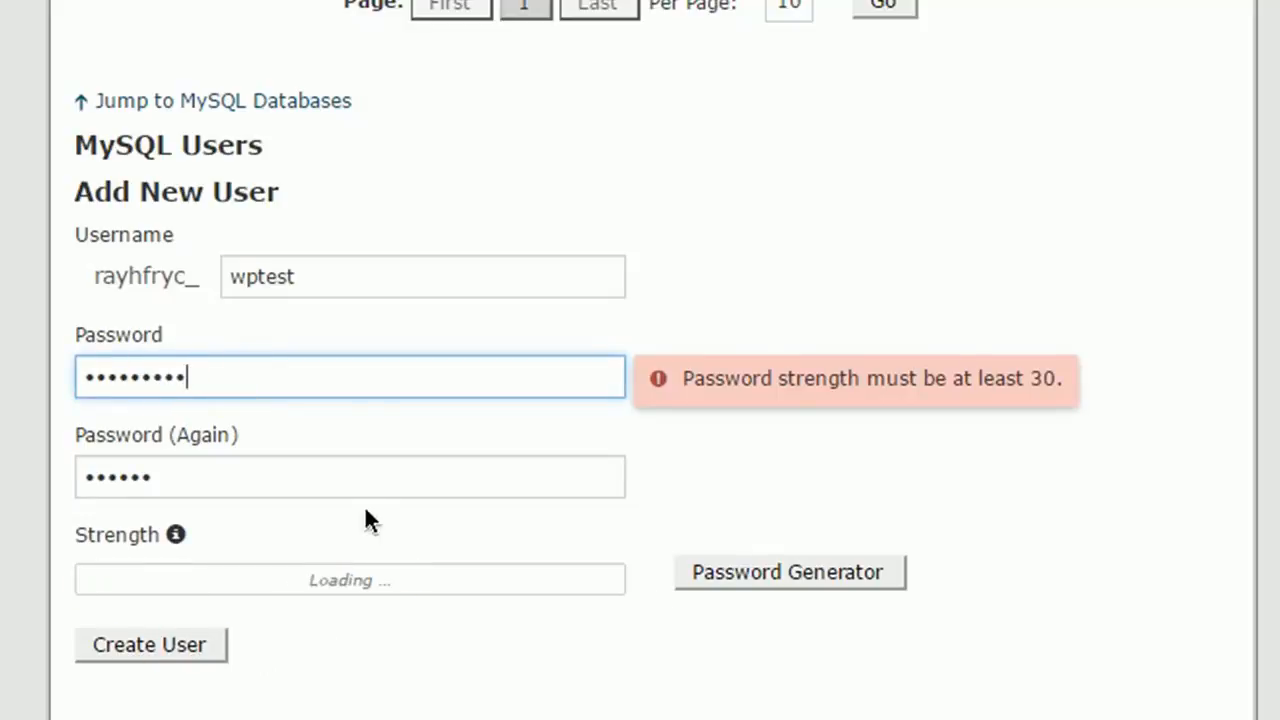
click(386, 496)
text(123)
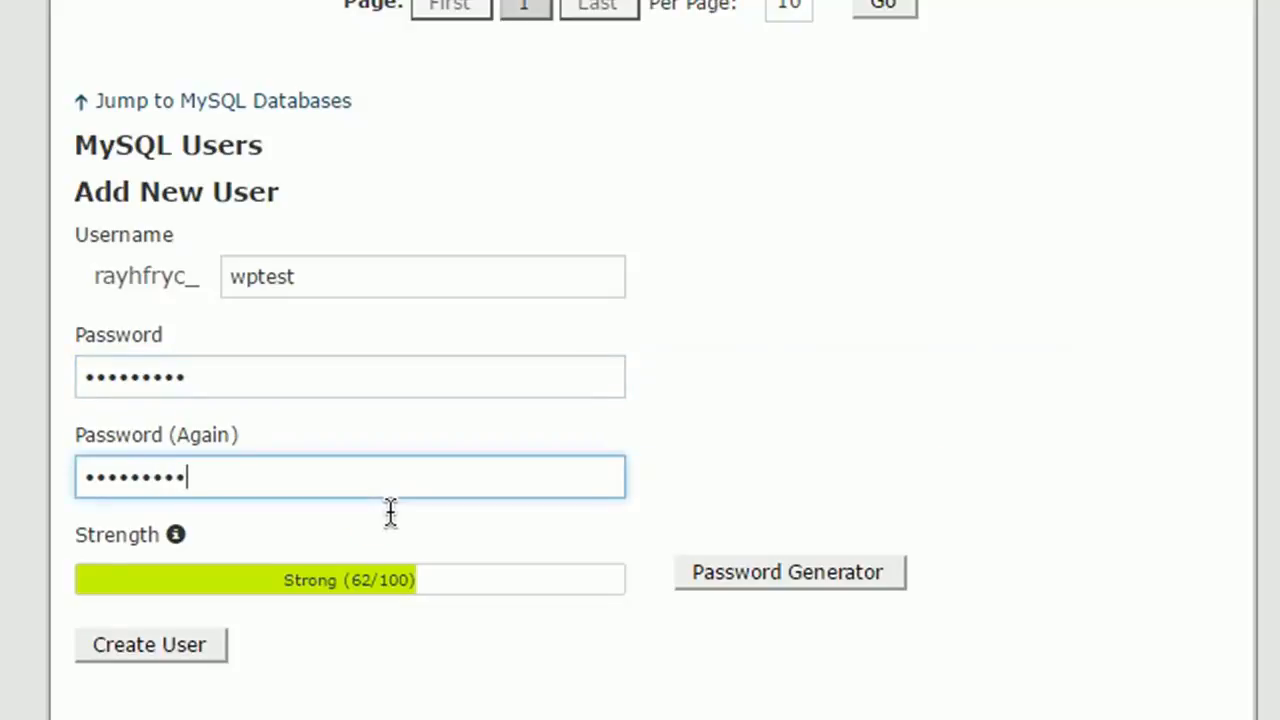
click(206, 706)
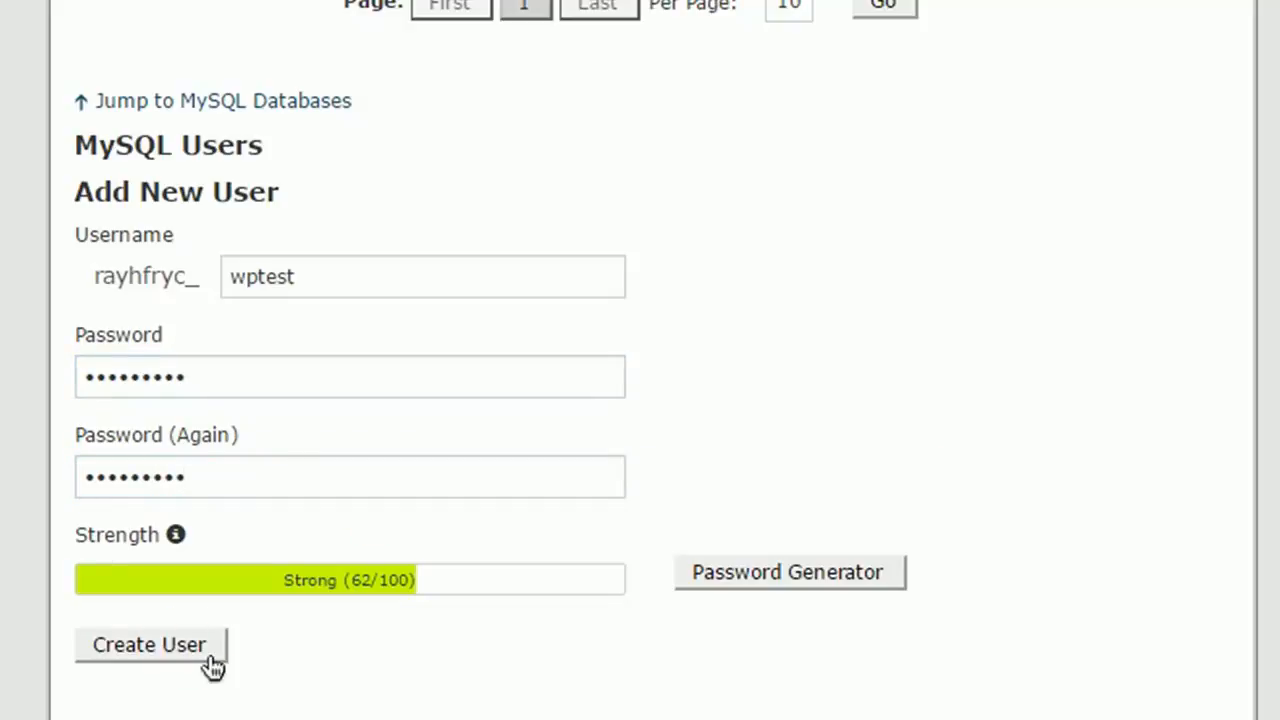
click(213, 668)
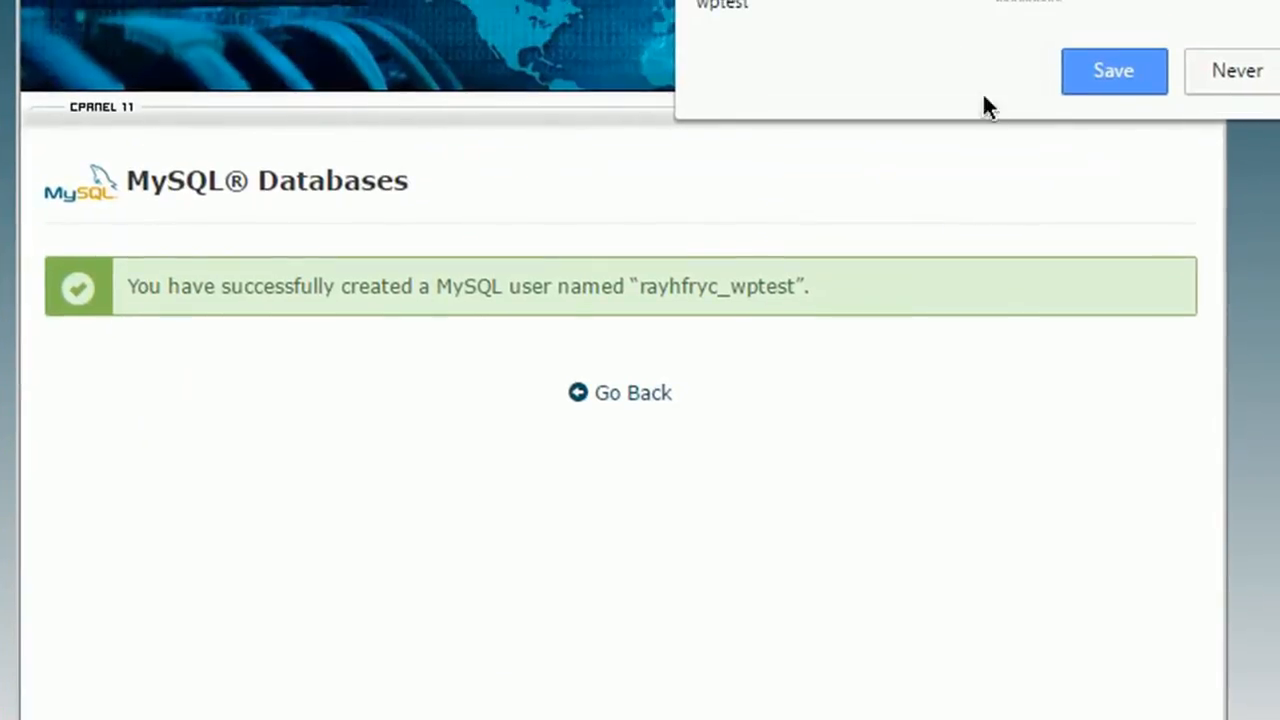
click(1233, 71)
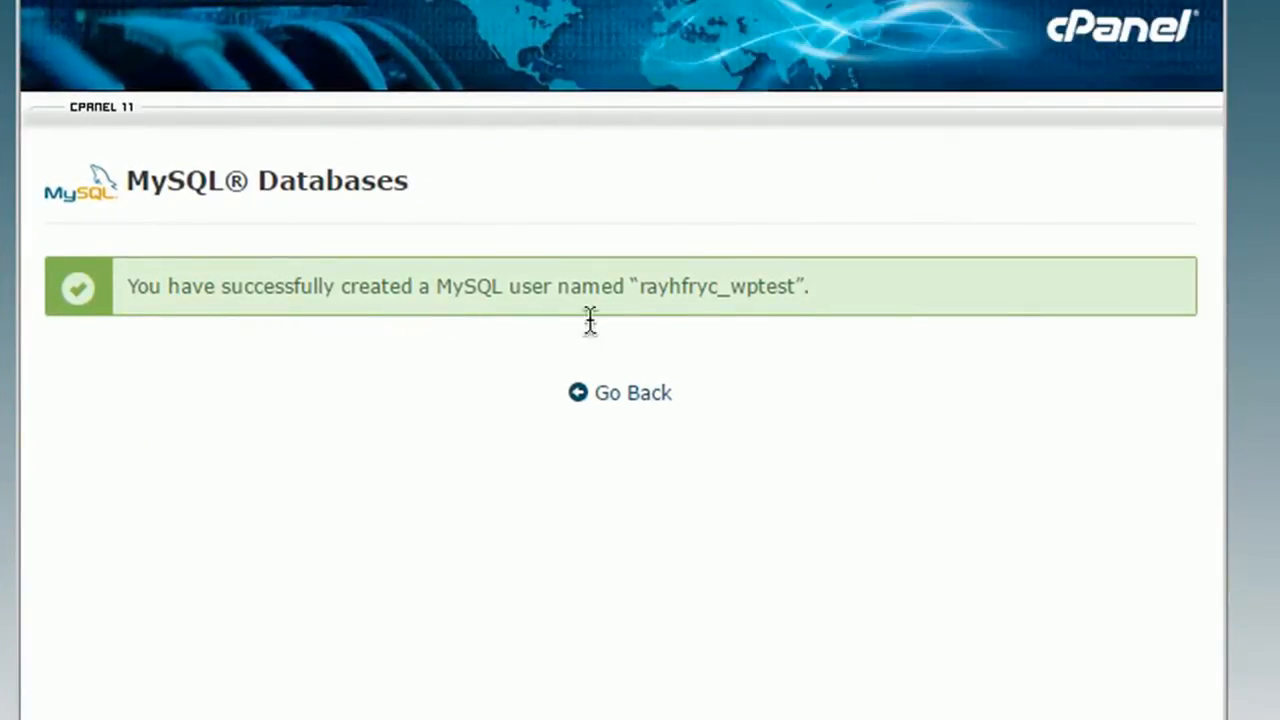
Go back to the MySQL Databases page and review the current databases and users lists.
drag(640, 310, 818, 318)
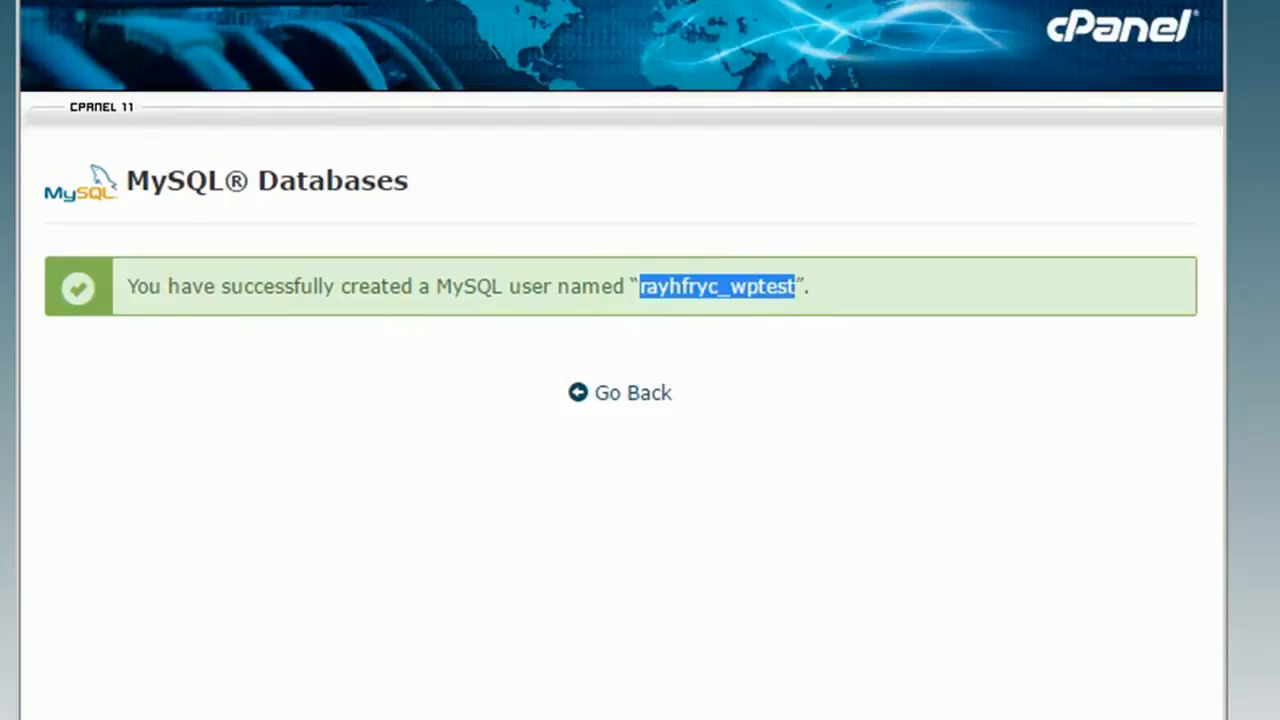
click(808, 380)
click(634, 393)
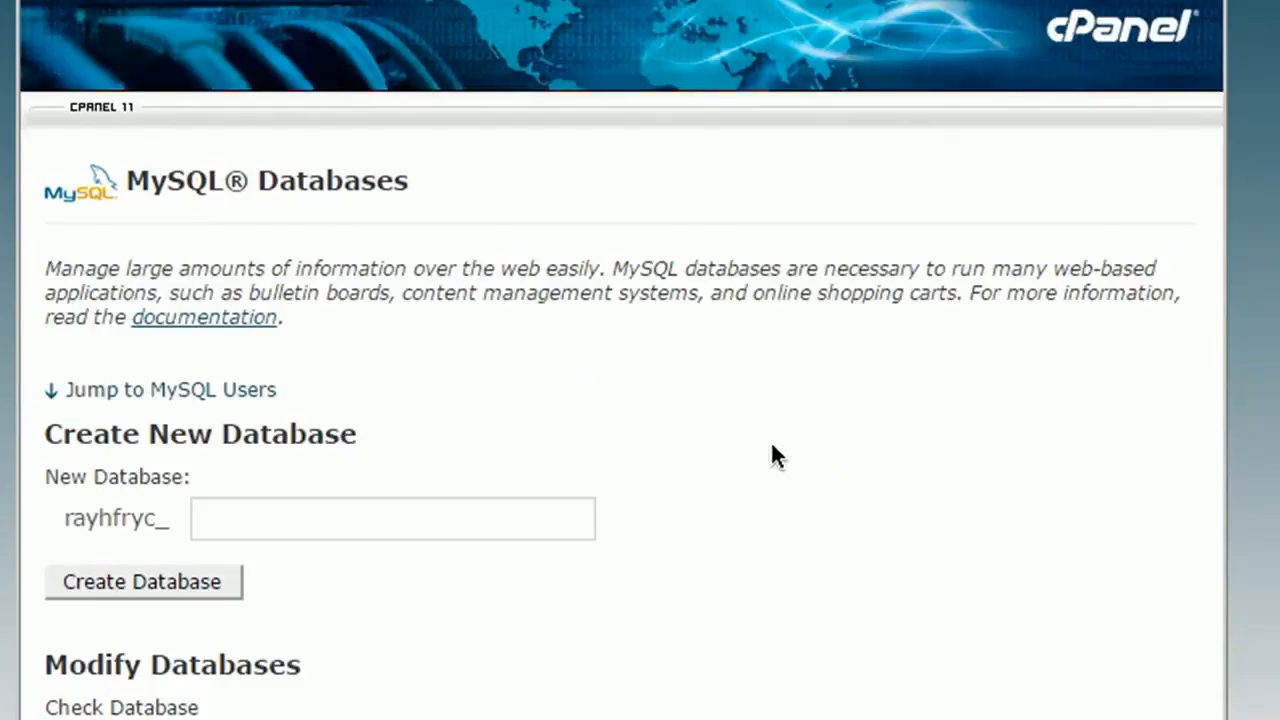
scroll(772, 455, down, 15)
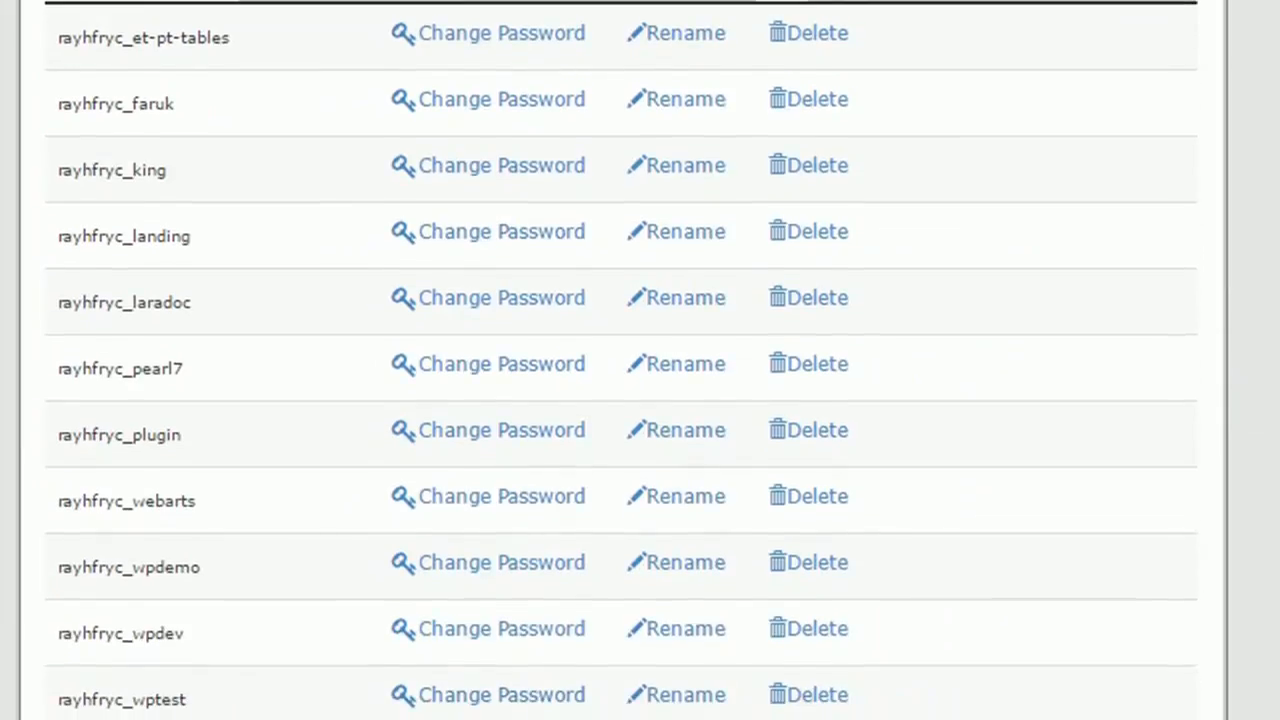
scroll(140, 283, up, 3)
drag(45, 240, 332, 290)
scroll(569, 526, up, 10)
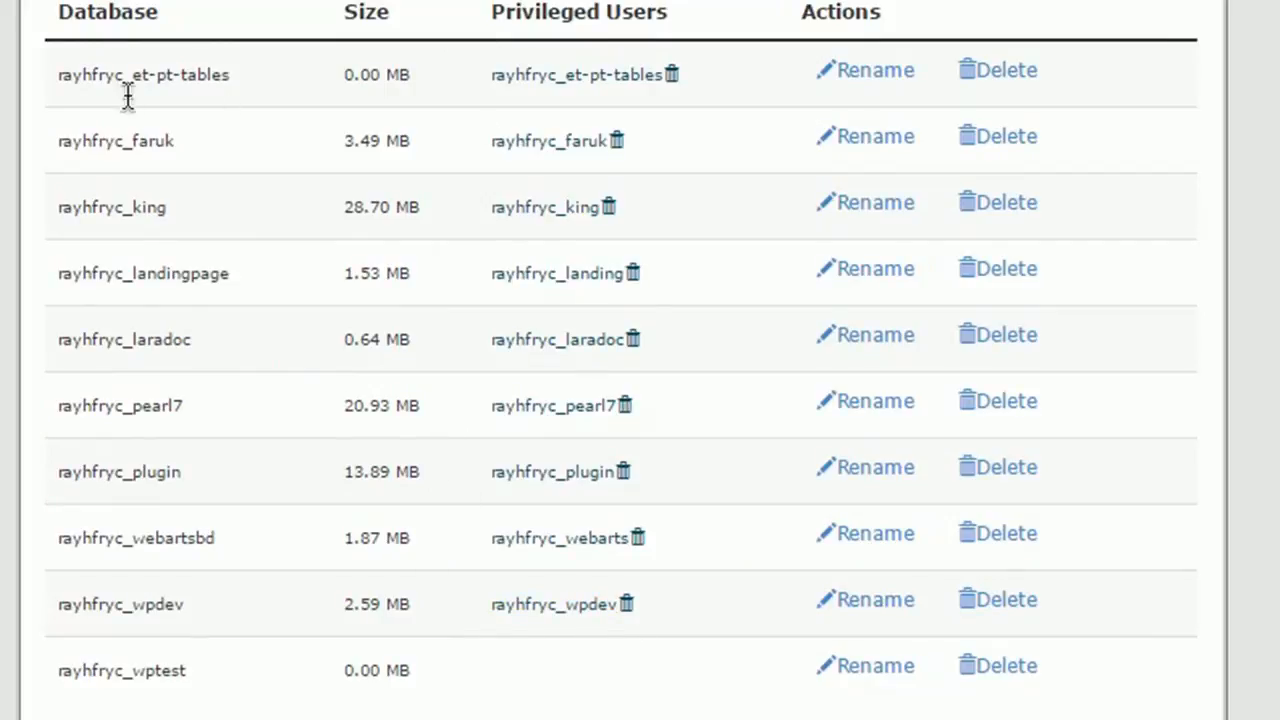
drag(70, 75, 157, 76)
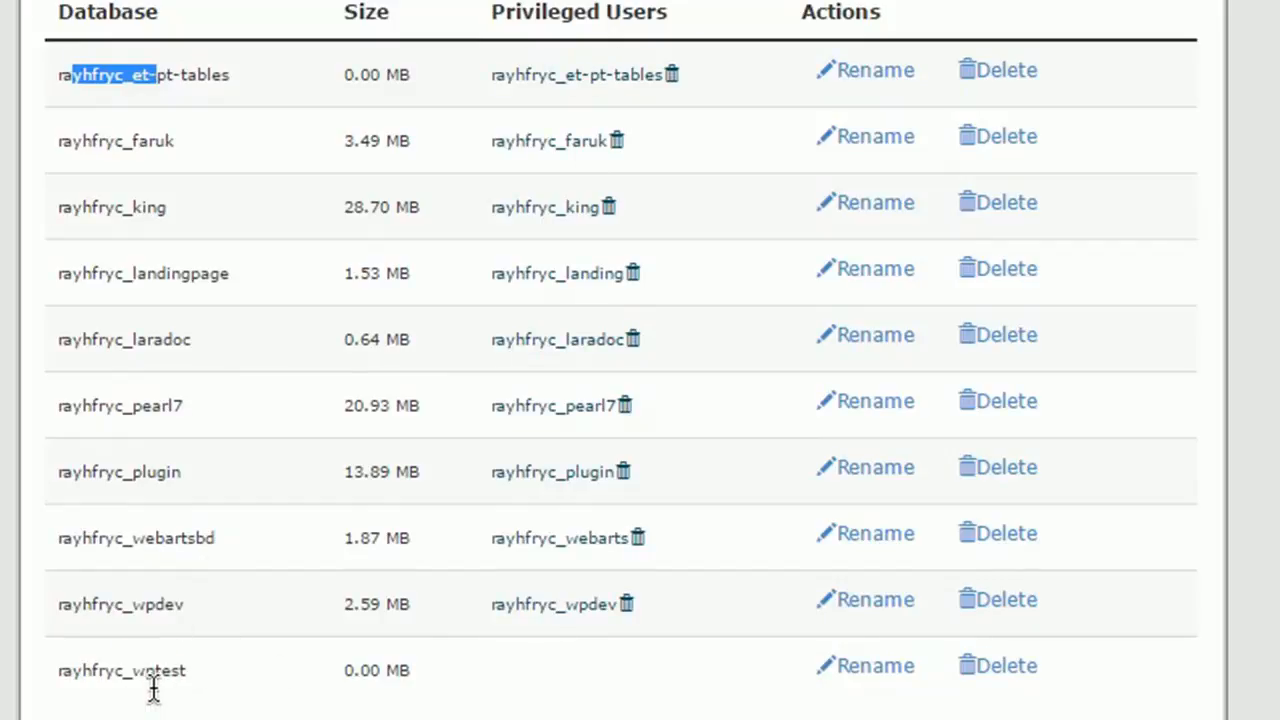
drag(132, 670, 229, 689)
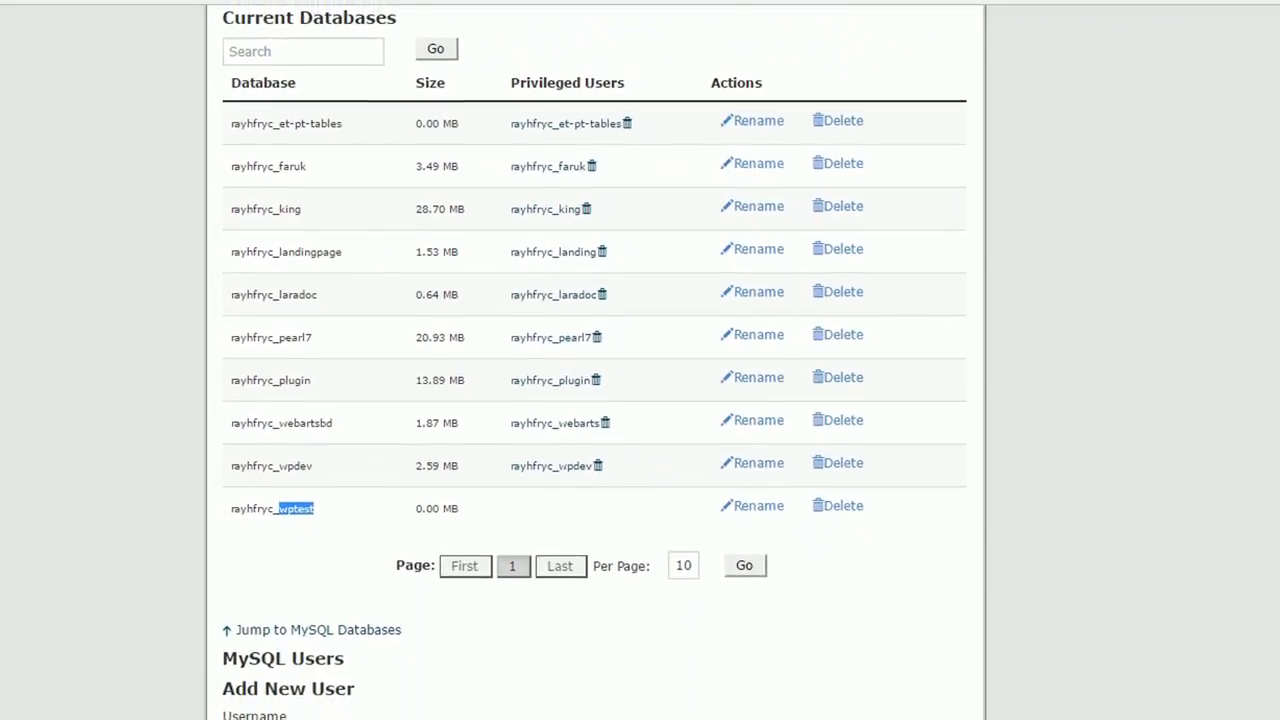
scroll(293, 500, up, 5)
scroll(385, 400, up, 2)
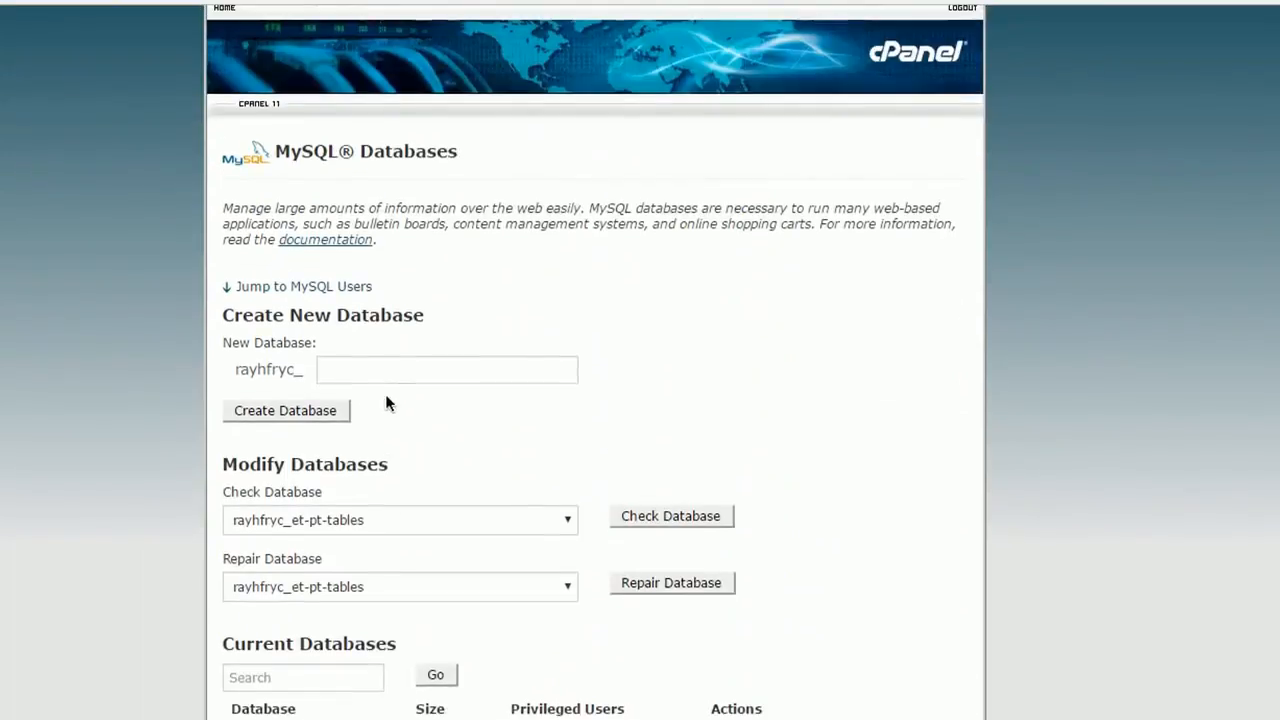
scroll(397, 417, down, 6)
scroll(395, 490, down, 7)
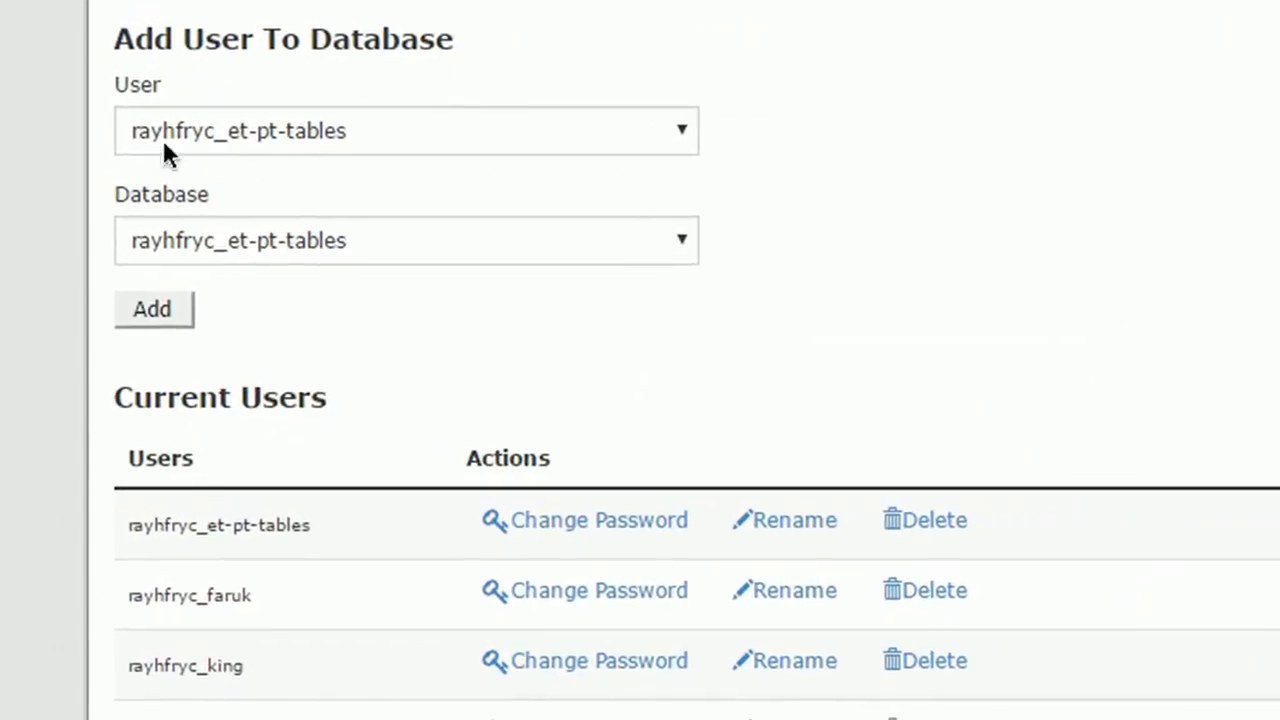
Add the user rayhfryc_wptest to the database rayhfryc_wptest.
click(343, 238)
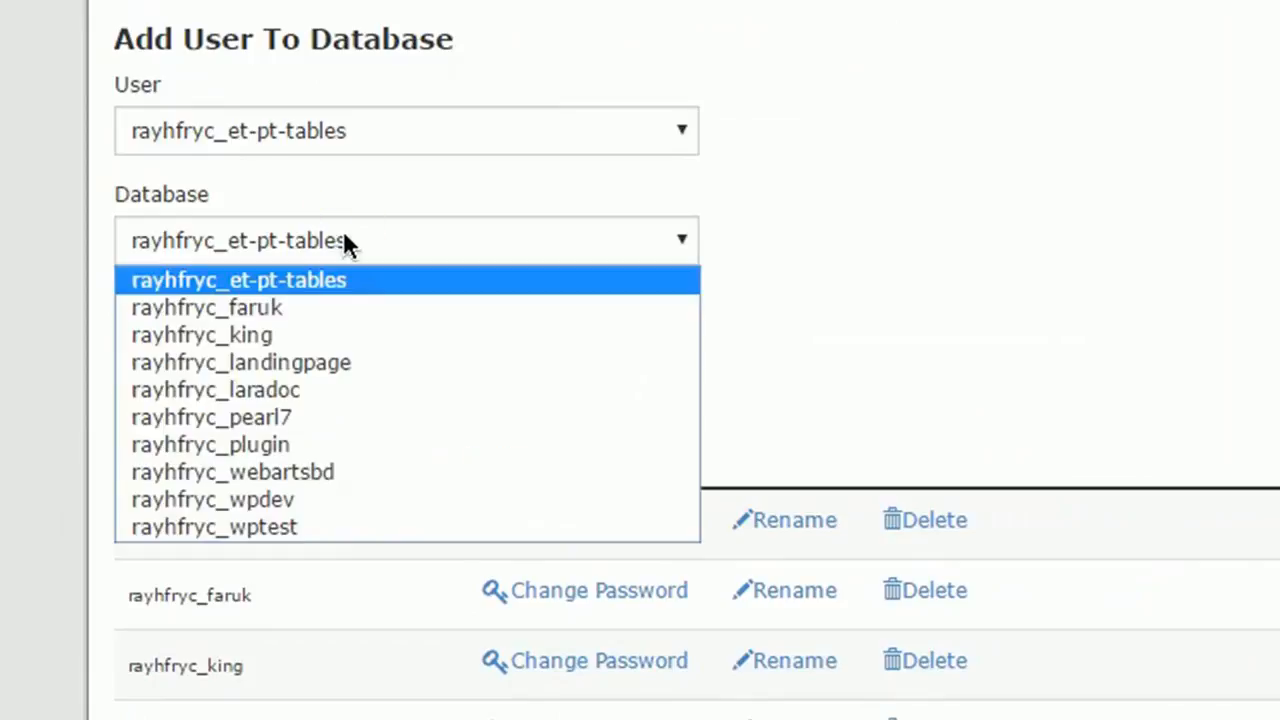
click(305, 527)
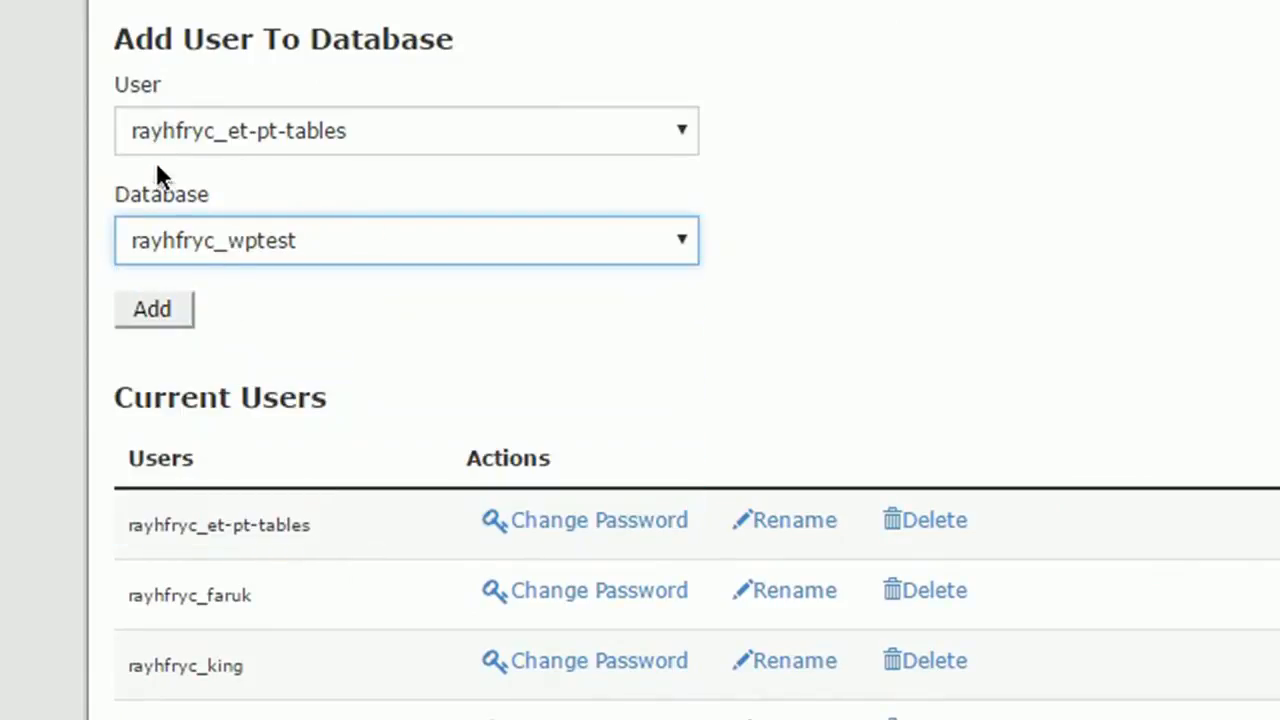
click(377, 137)
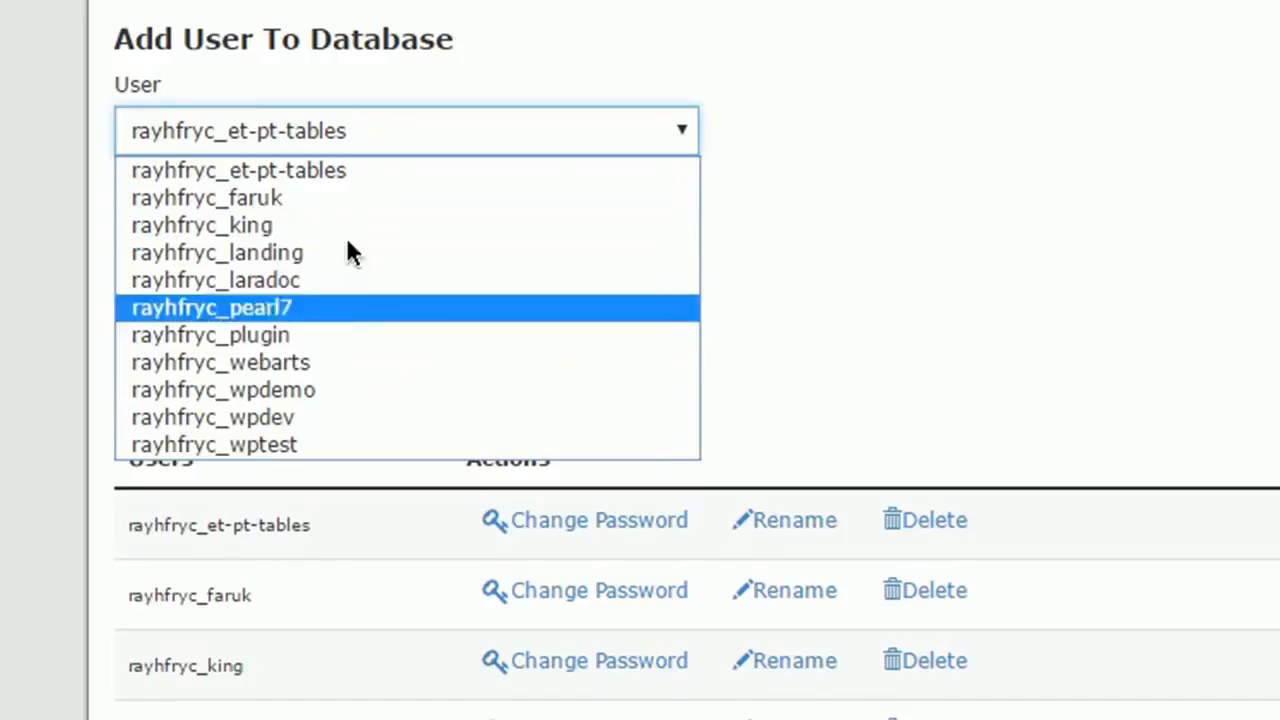
click(312, 446)
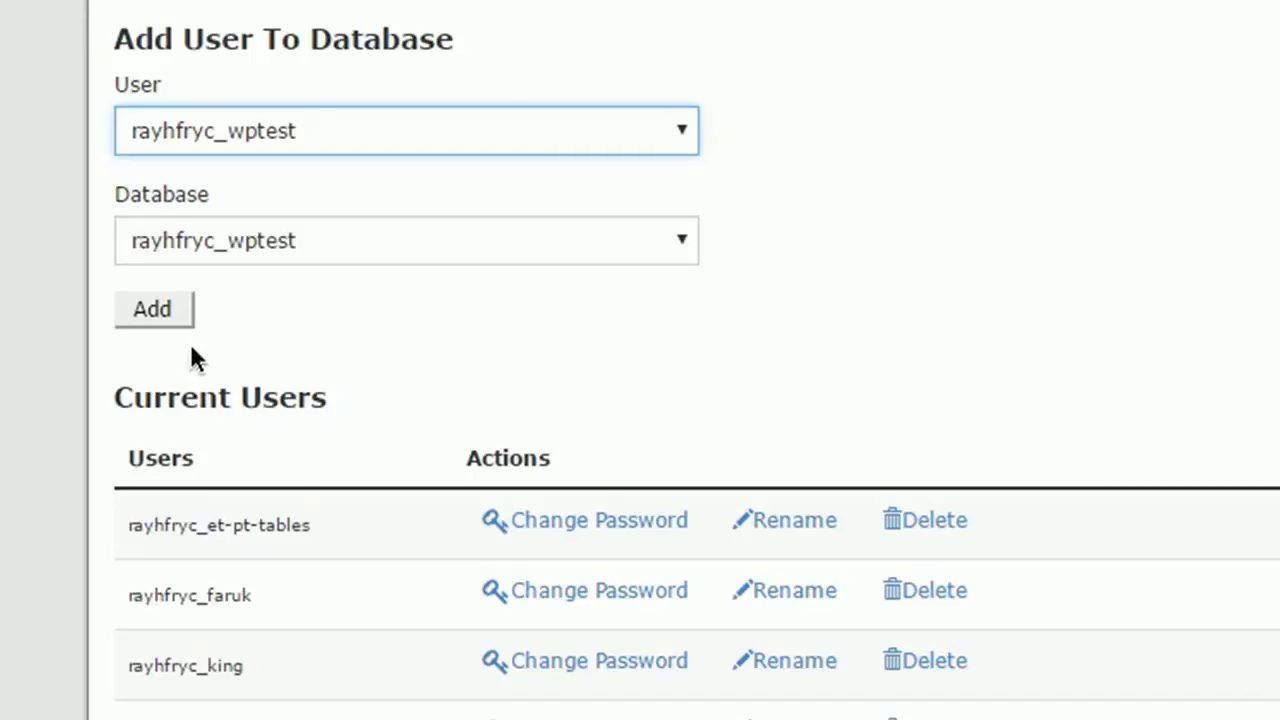
click(188, 316)
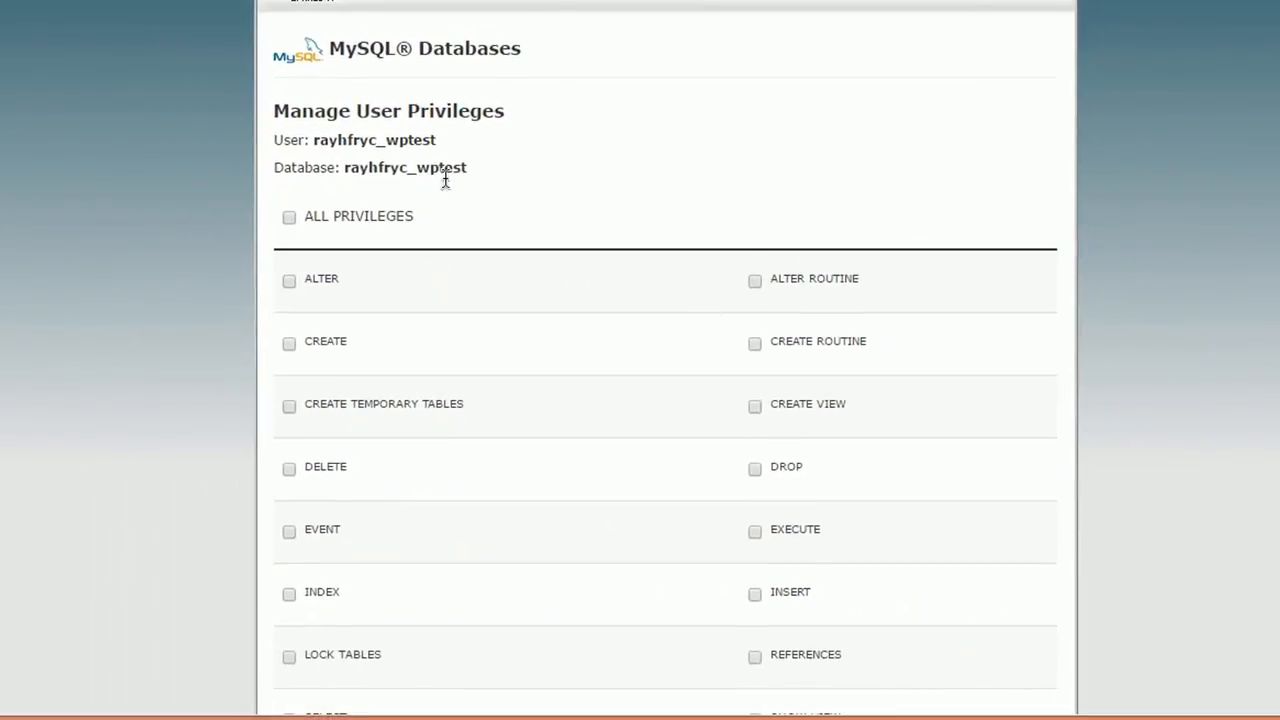
Review the user and database names on the Manage User Privileges page.
scroll(446, 180, down, 2)
drag(346, 60, 496, 79)
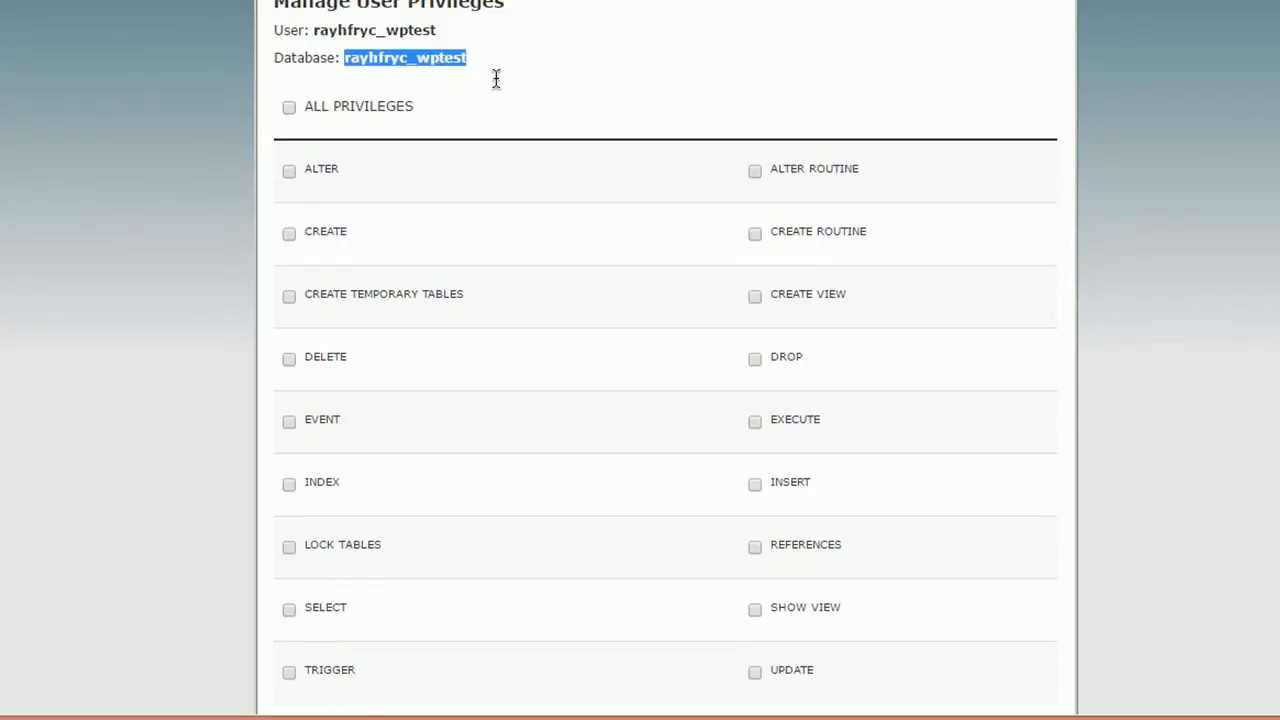
drag(314, 31, 443, 40)
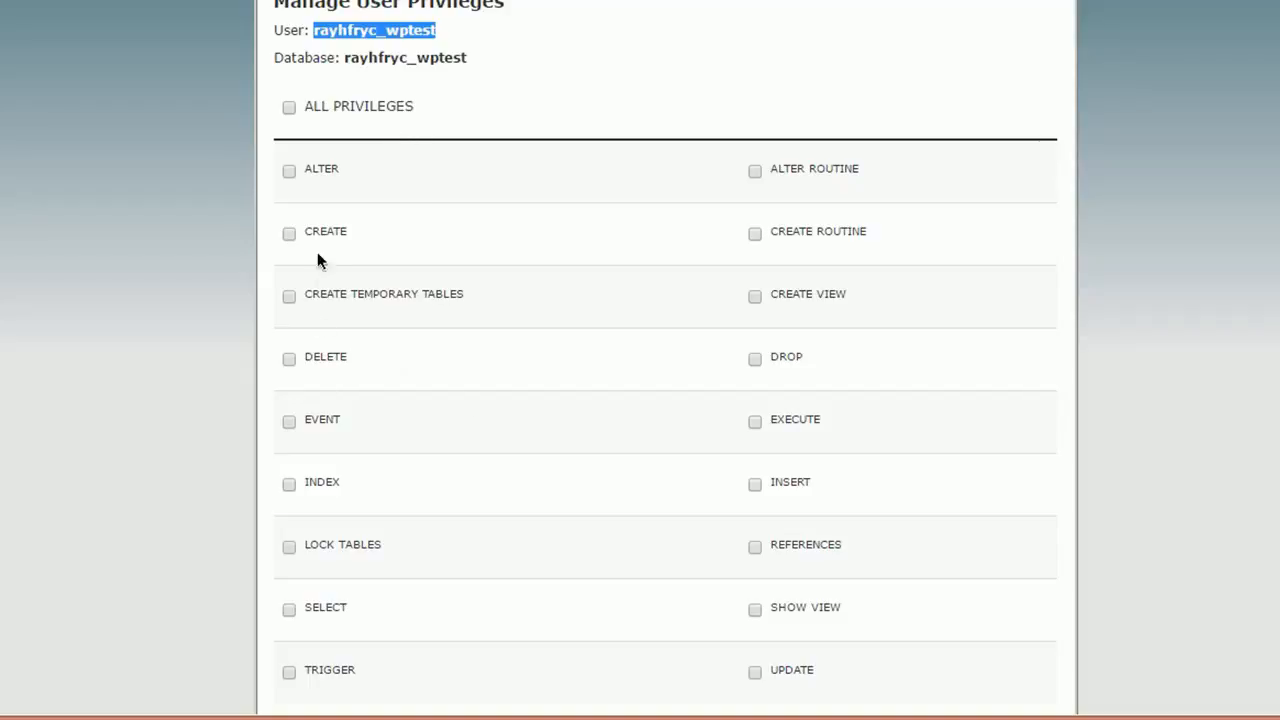
Grant the user rayhfryc_wptest all privileges on the database rayhfryc_wptest and apply the changes.
scroll(785, 435, down, 4)
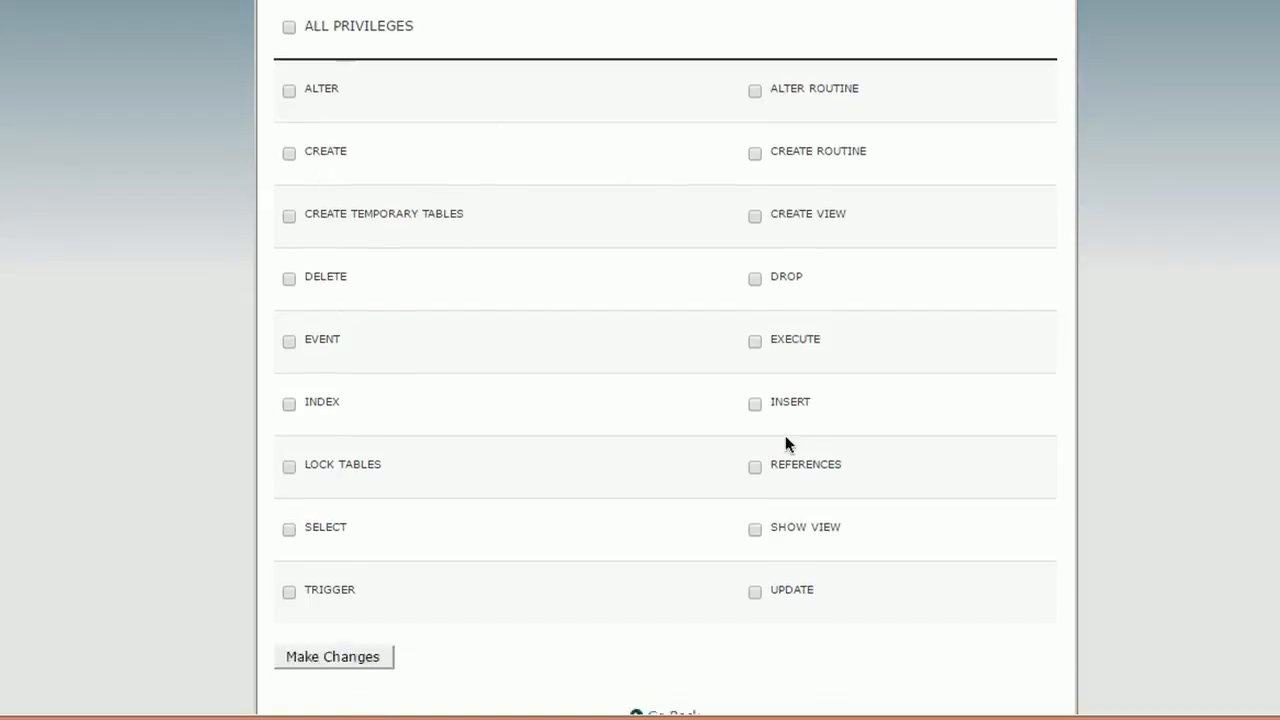
scroll(366, 394, up, 5)
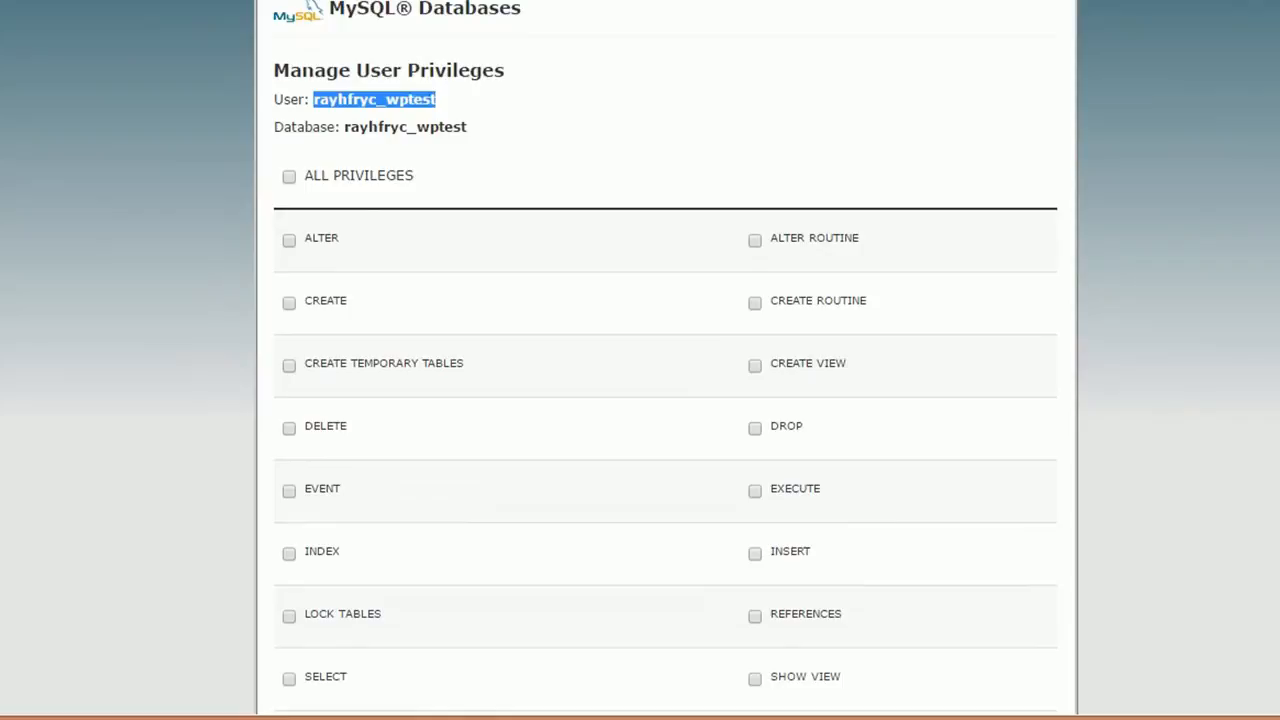
click(340, 182)
scroll(436, 286, down, 3)
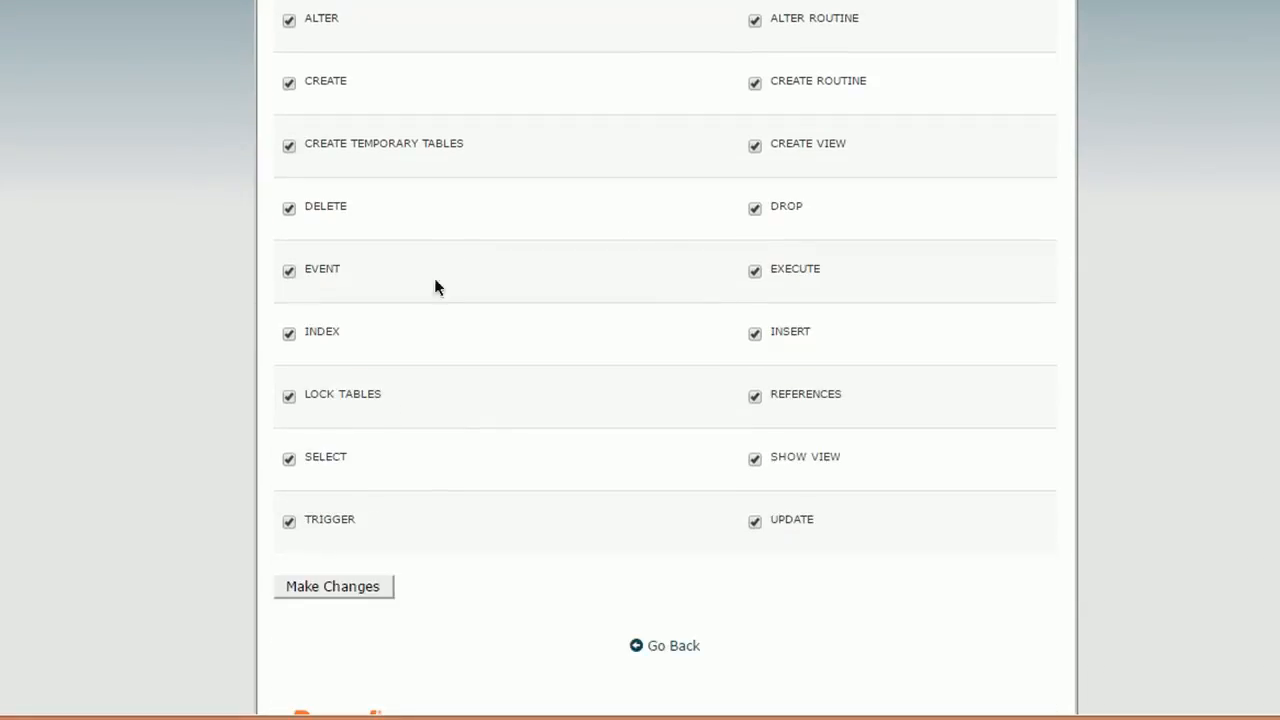
click(337, 600)
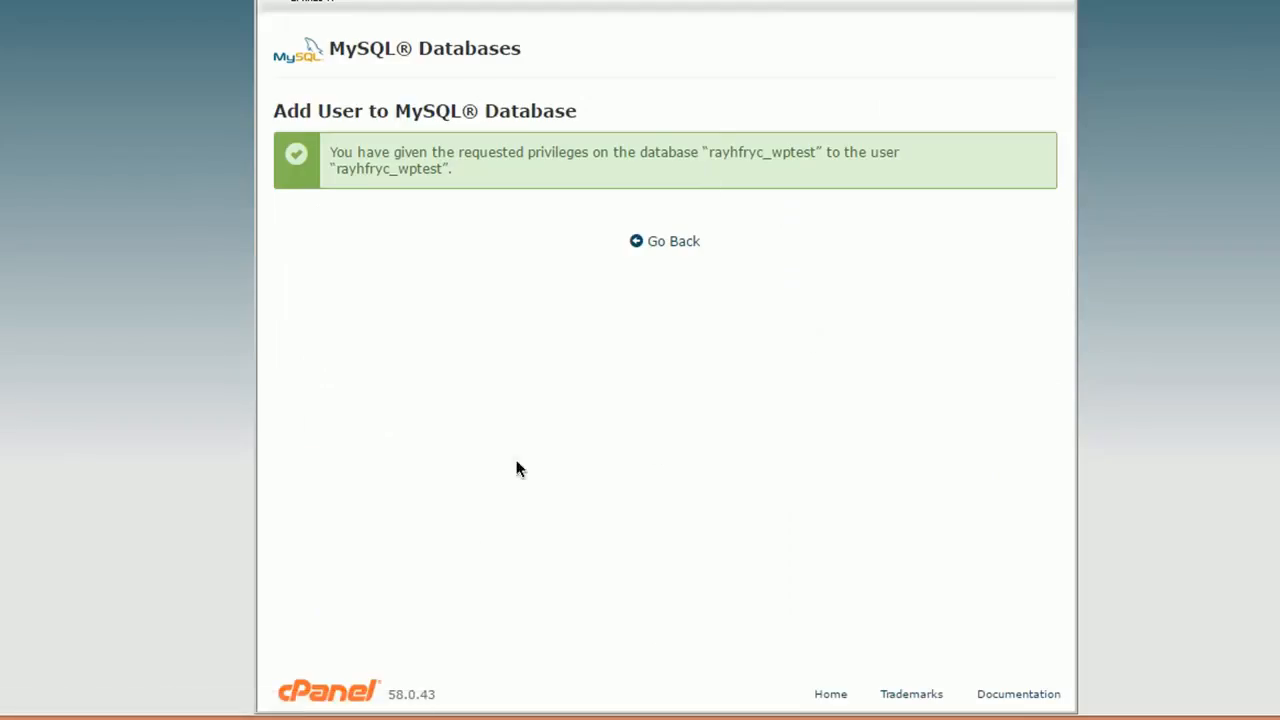
Return to the MySQL Databases page and check the privileged user listed for rayhfryc_wptest.
click(677, 258)
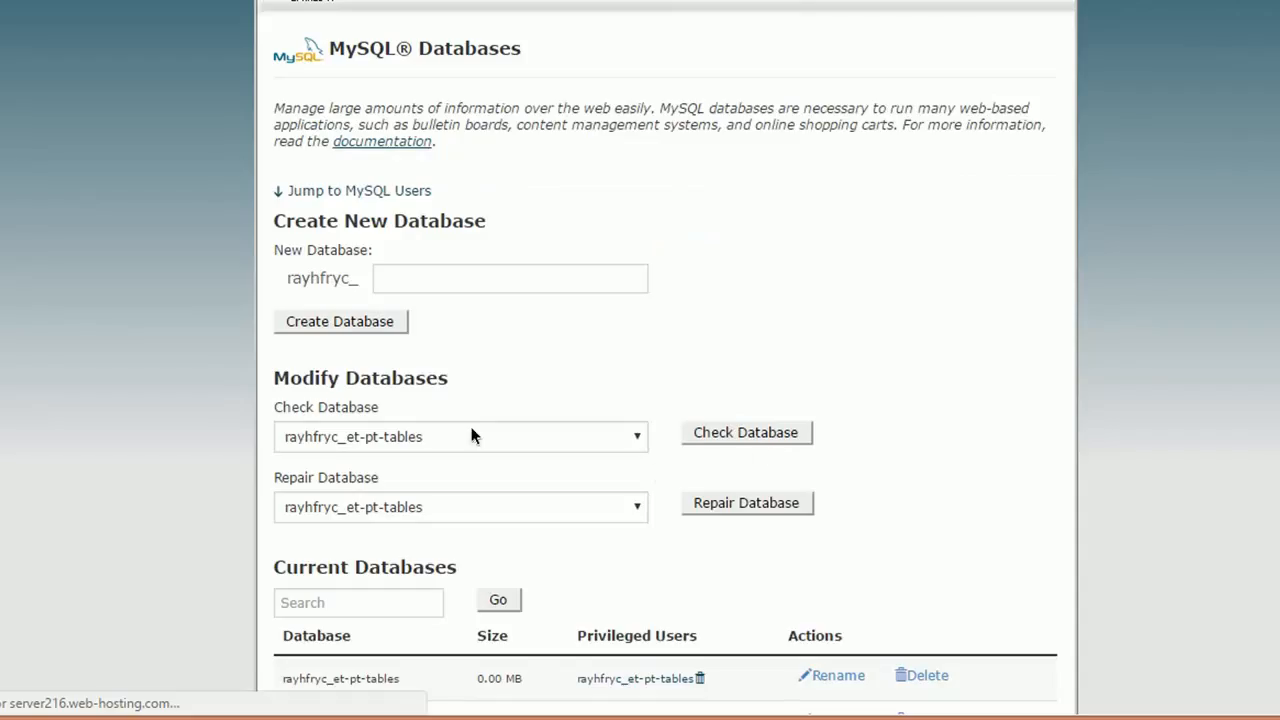
scroll(471, 434, down, 8)
scroll(356, 442, down, 1)
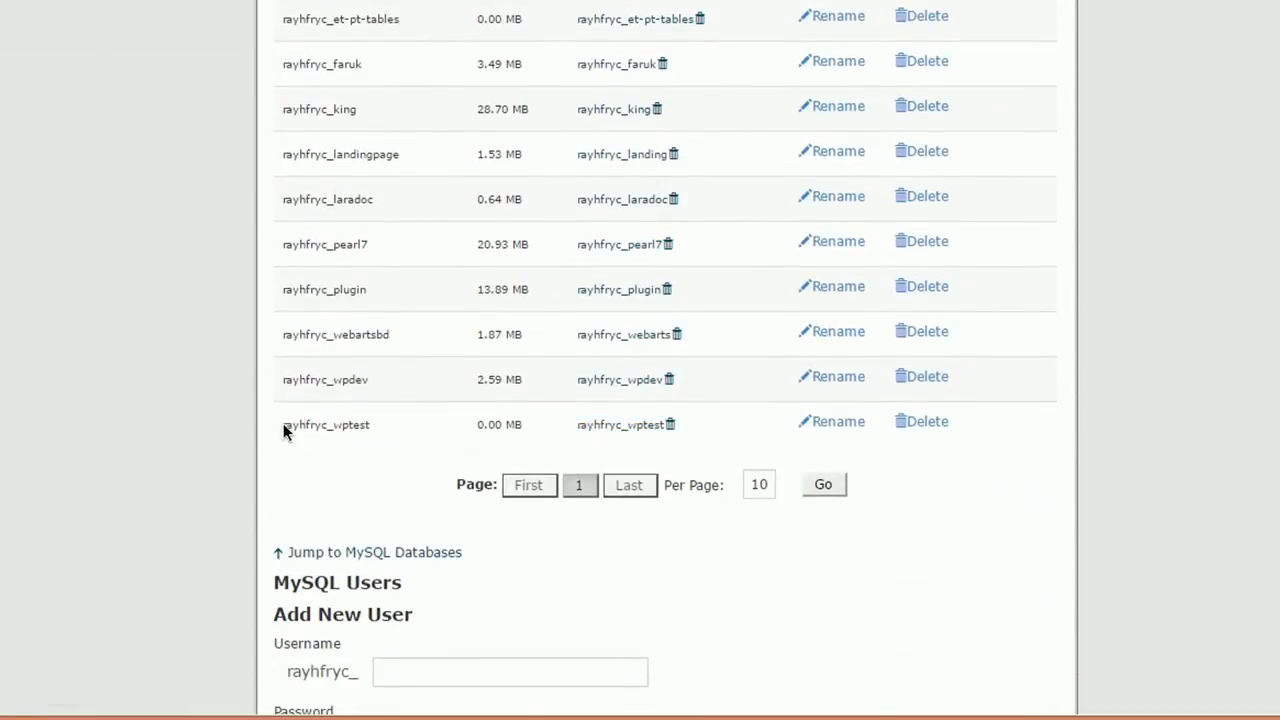
drag(284, 430, 390, 440)
drag(577, 428, 700, 446)
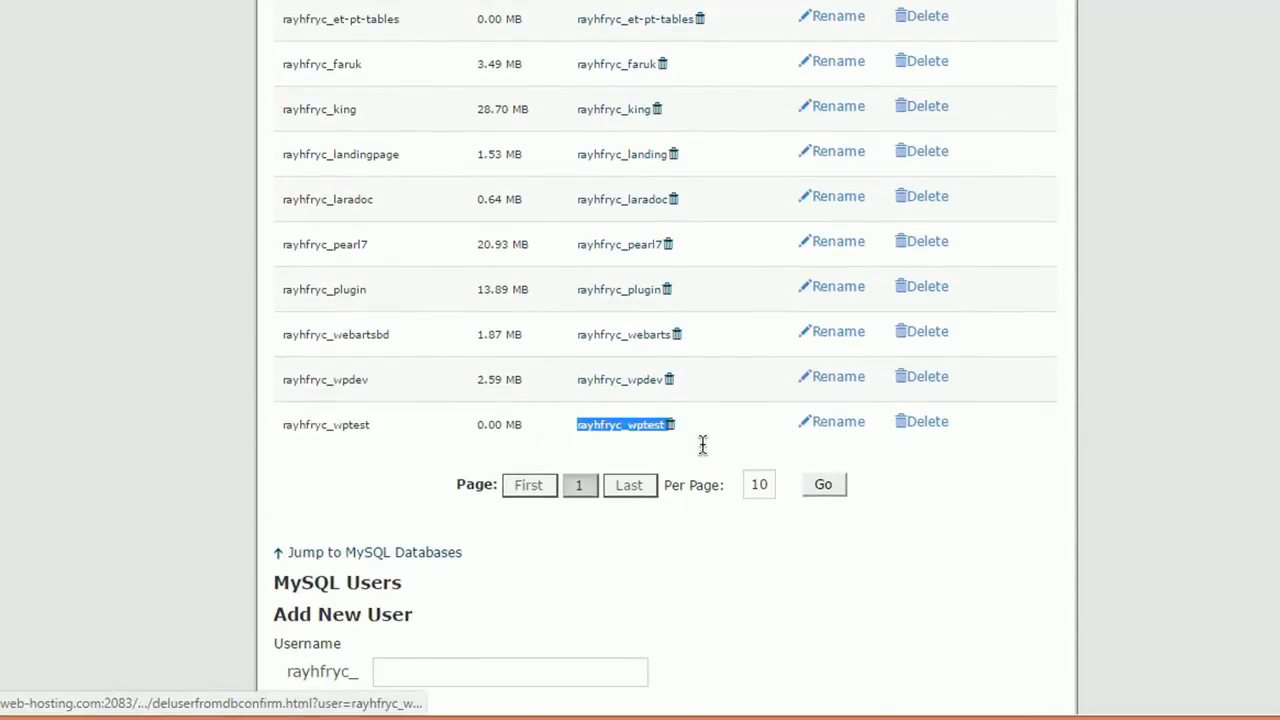
click(1178, 215)
scroll(775, 368, up, 6)
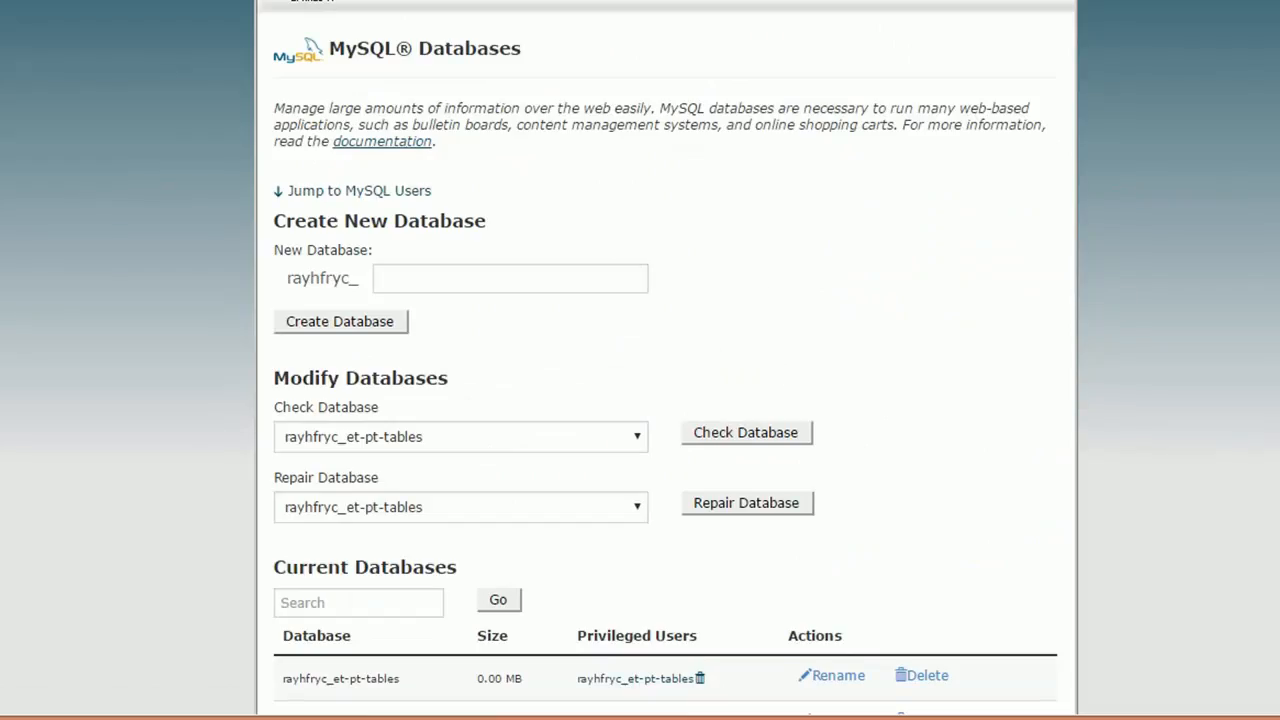
Go to the cPanel home, open File Manager and enter the public_html folder.
click(312, 2)
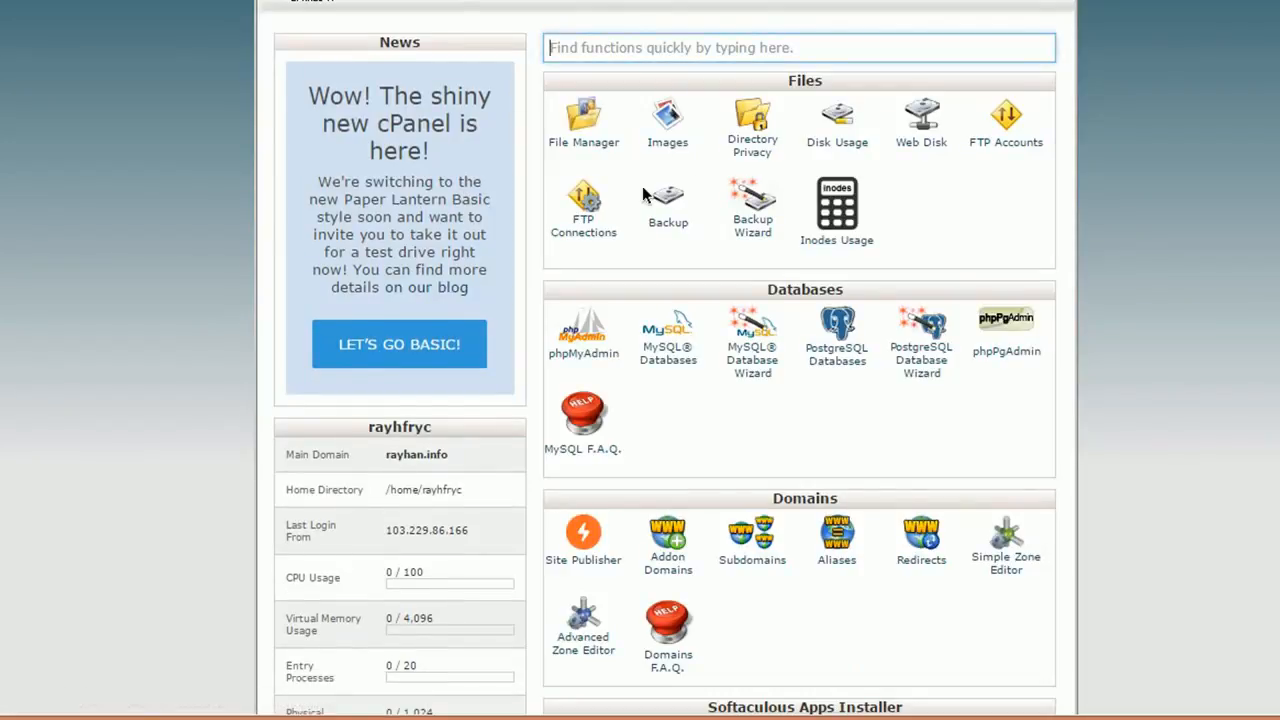
click(586, 144)
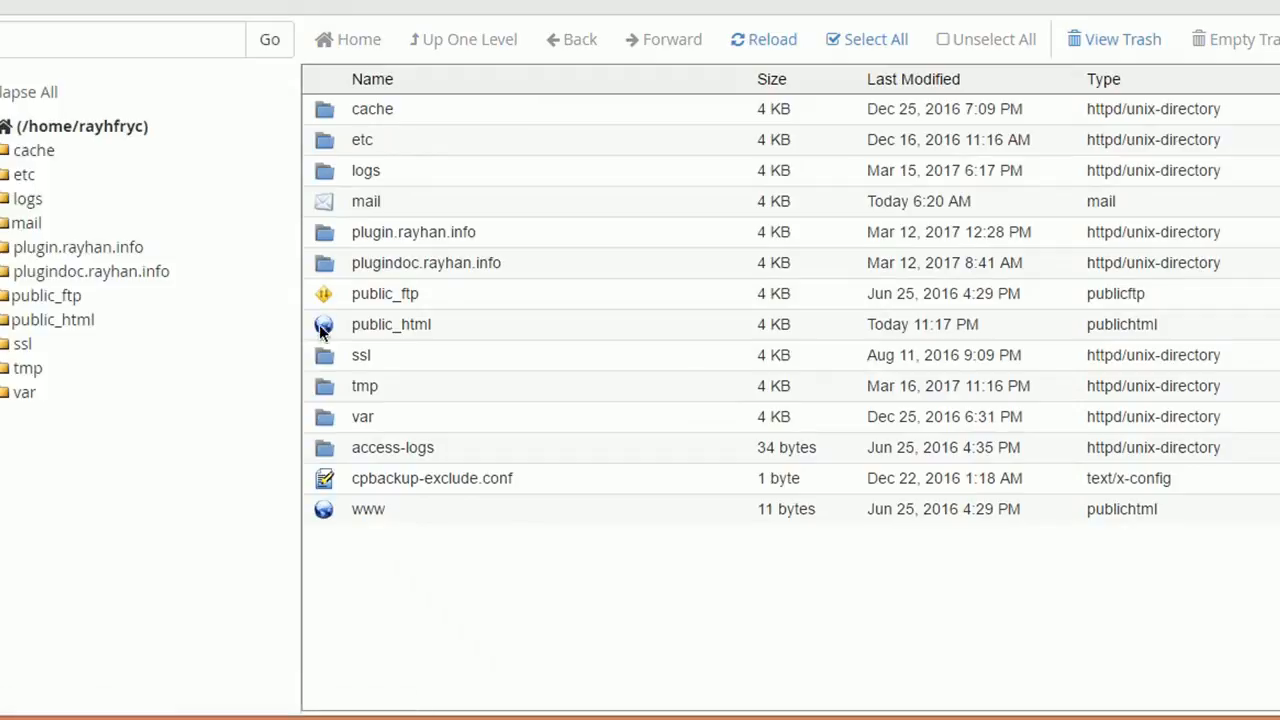
double_click(326, 320)
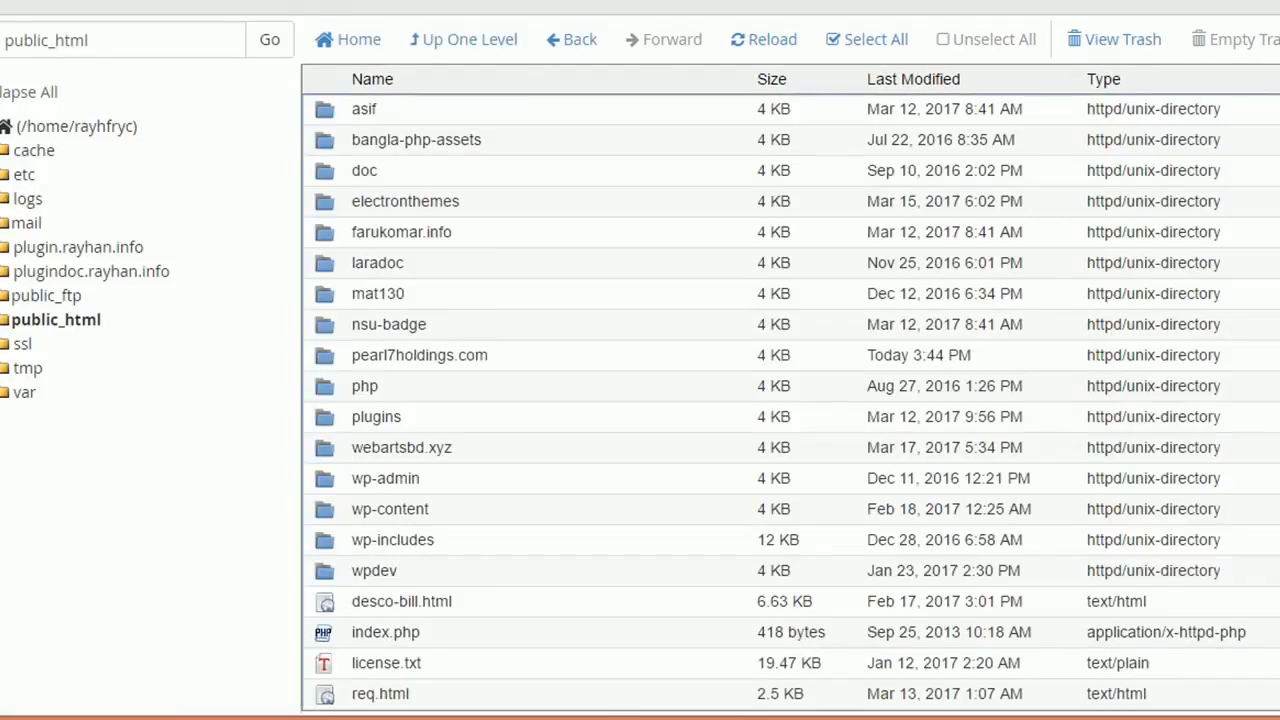
Browse the public_html contents and glance at the live rayhan.info site in its tab.
scroll(457, 320, down, 5)
scroll(420, 246, up, 5)
scroll(425, 168, down, 5)
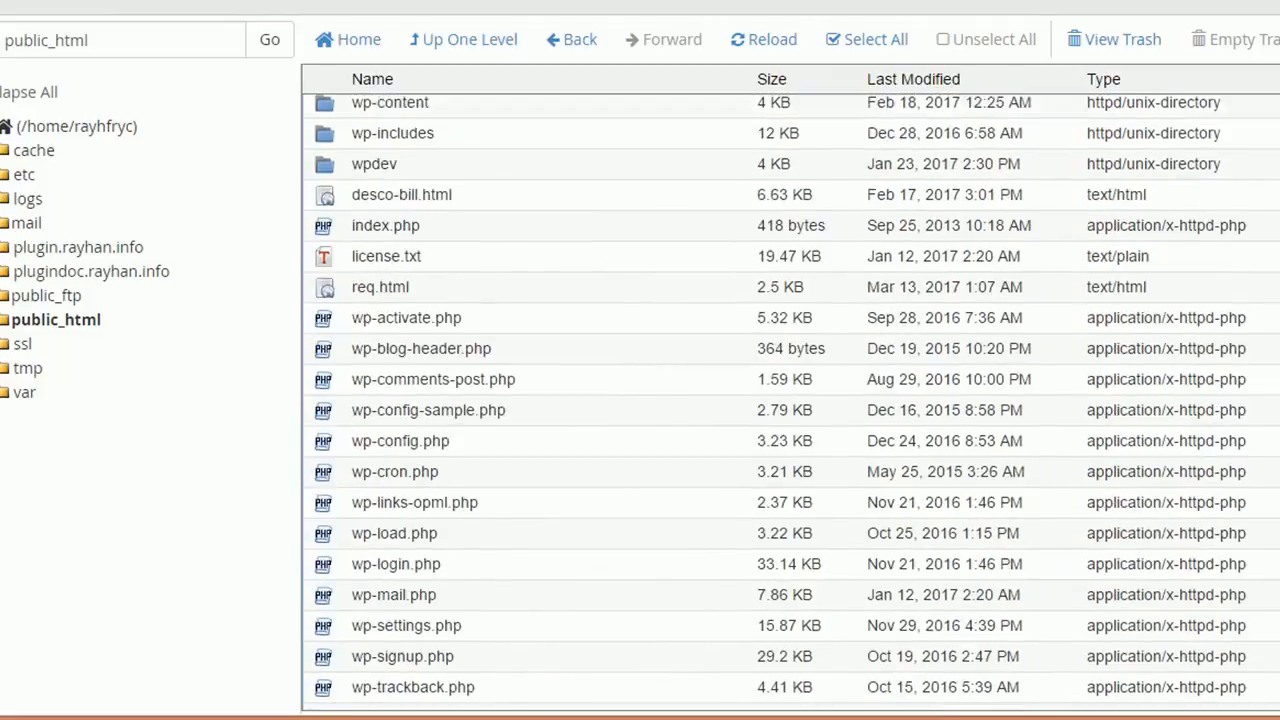
scroll(433, 424, up, 5)
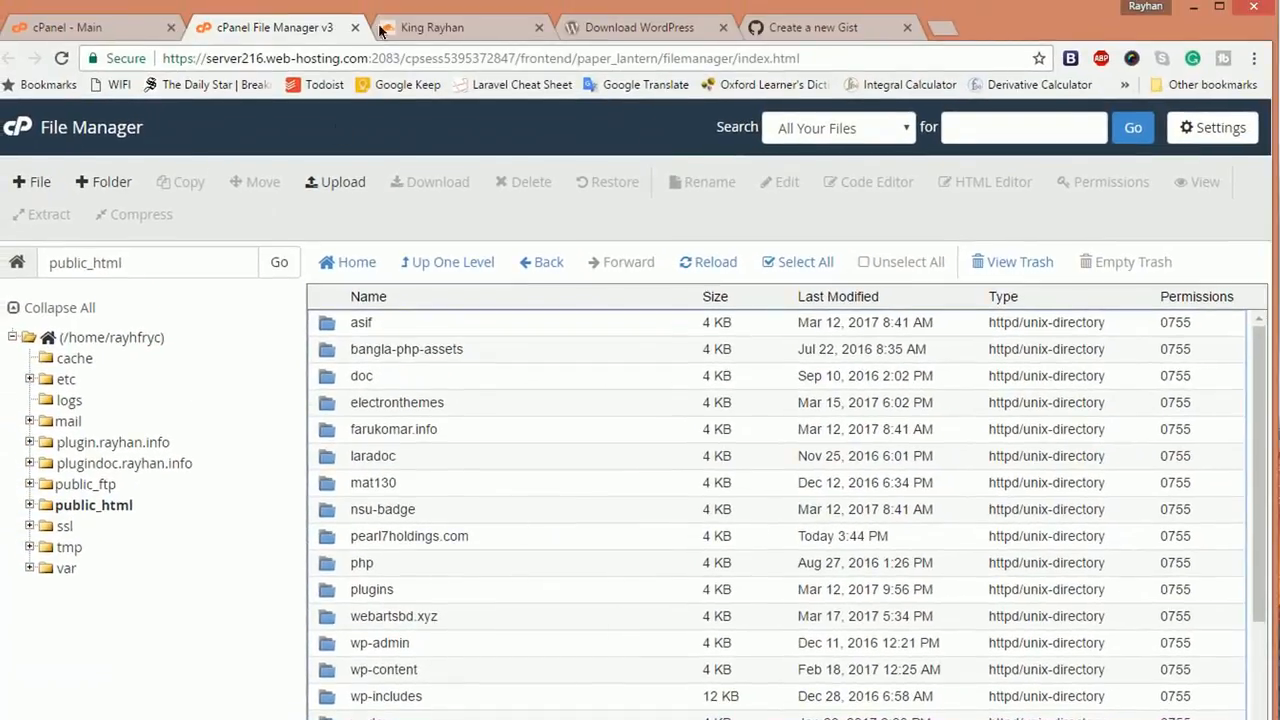
click(432, 18)
click(192, 62)
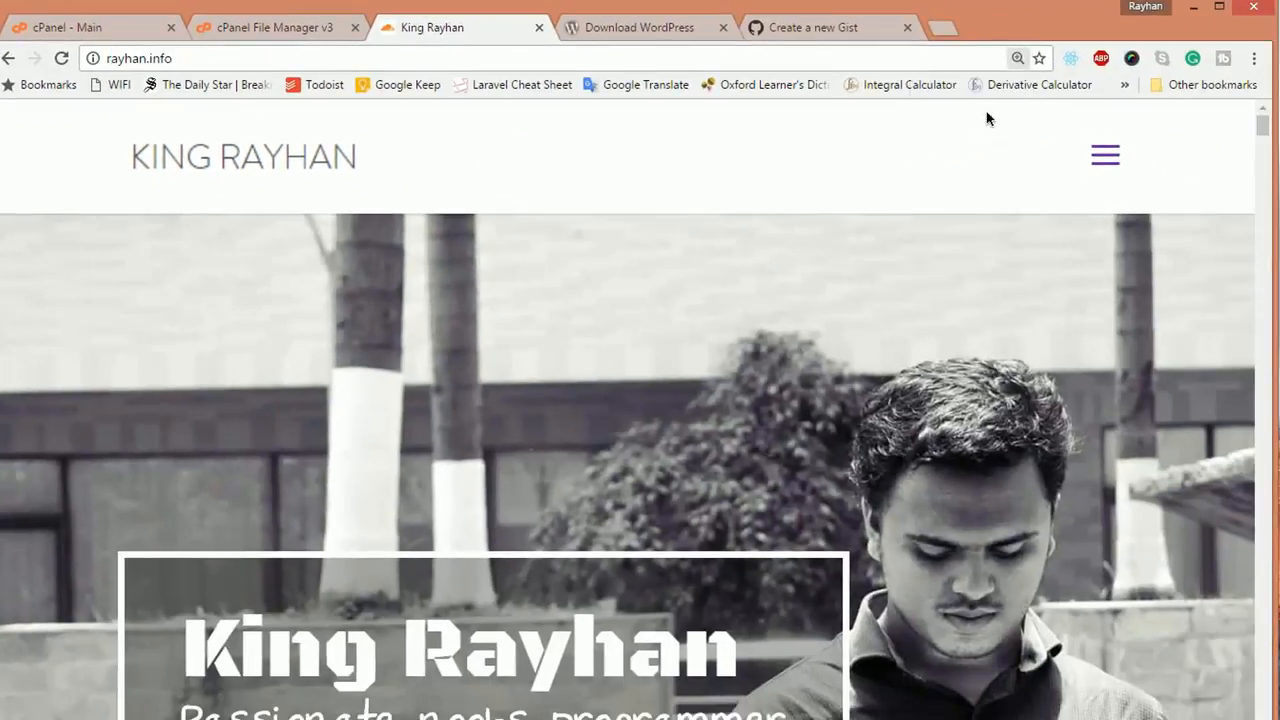
key(ctrl+0)
click(275, 30)
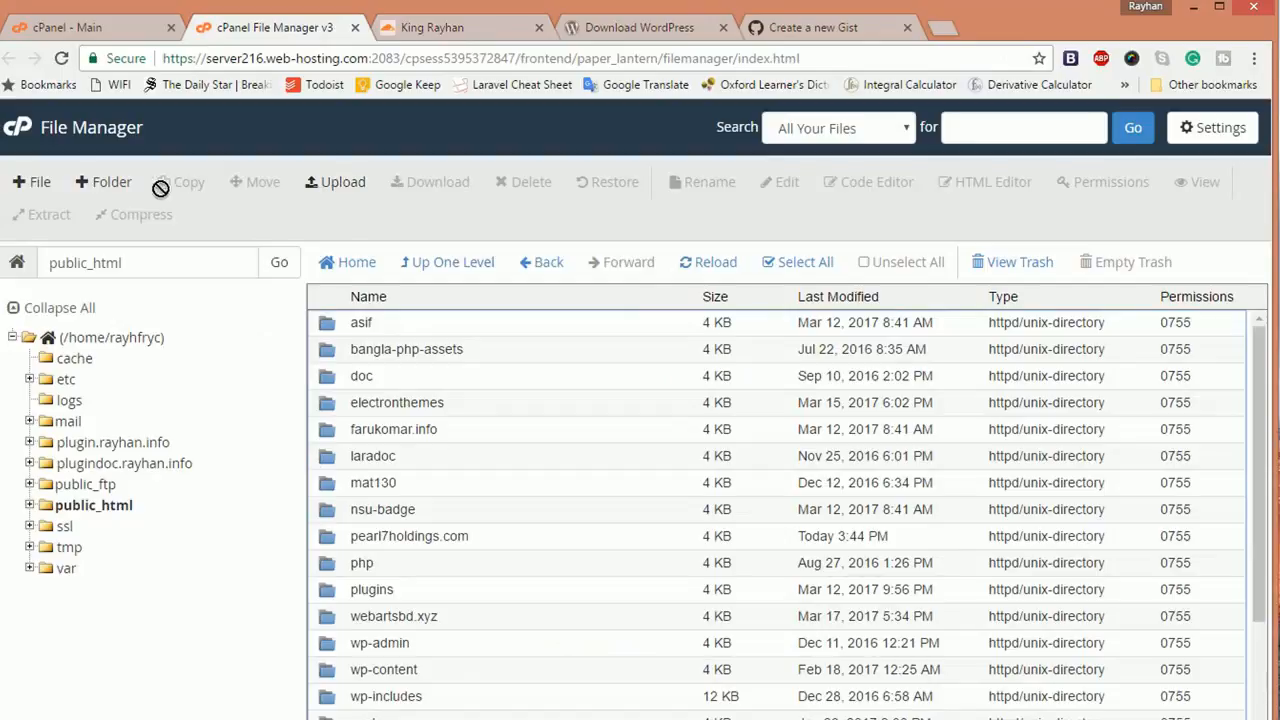
Create a new folder named wp inside public_html.
click(108, 182)
click(541, 447)
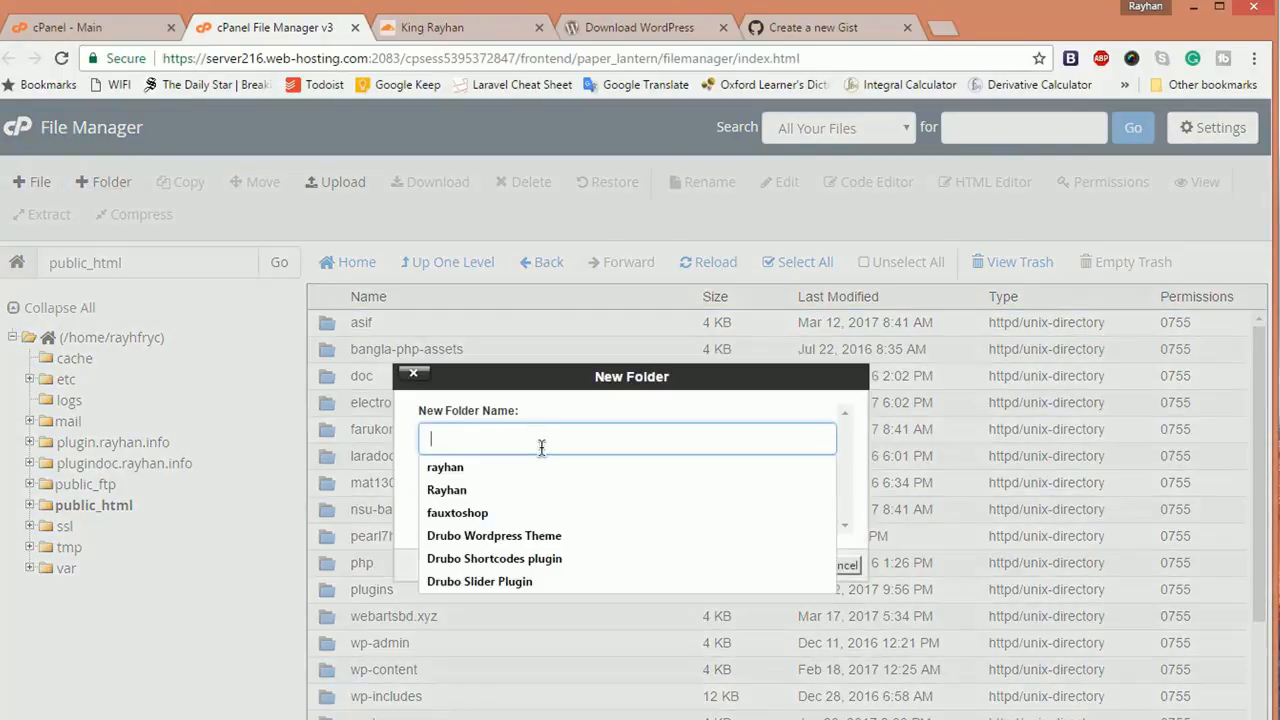
text(wp)
click(726, 560)
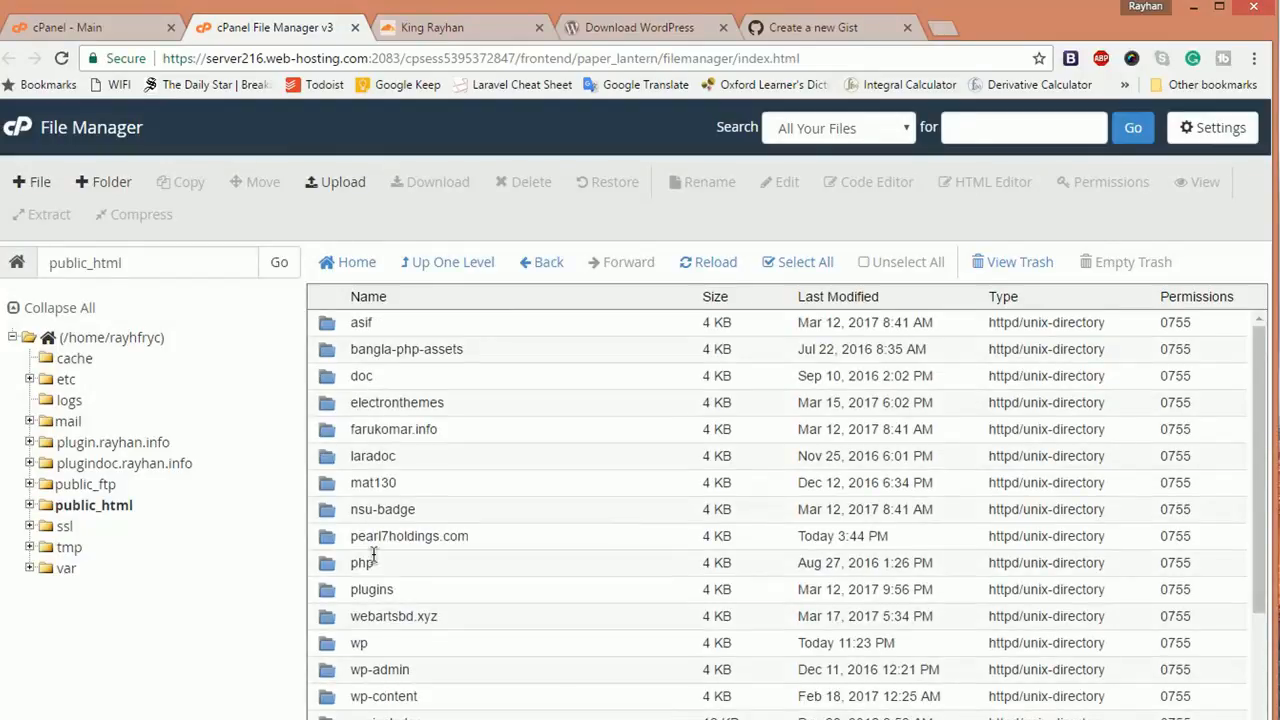
Open the wp folder and visit rayhan.info/wp in the browser to check the new directory.
double_click(338, 648)
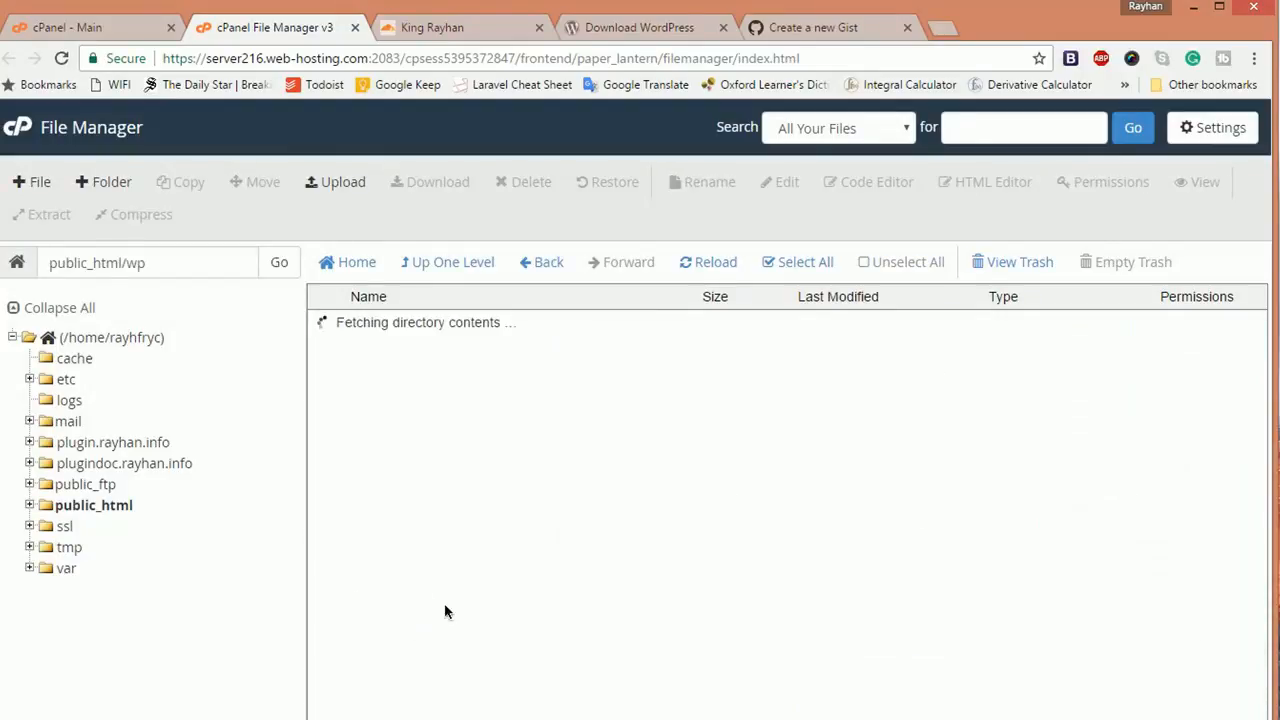
click(450, 32)
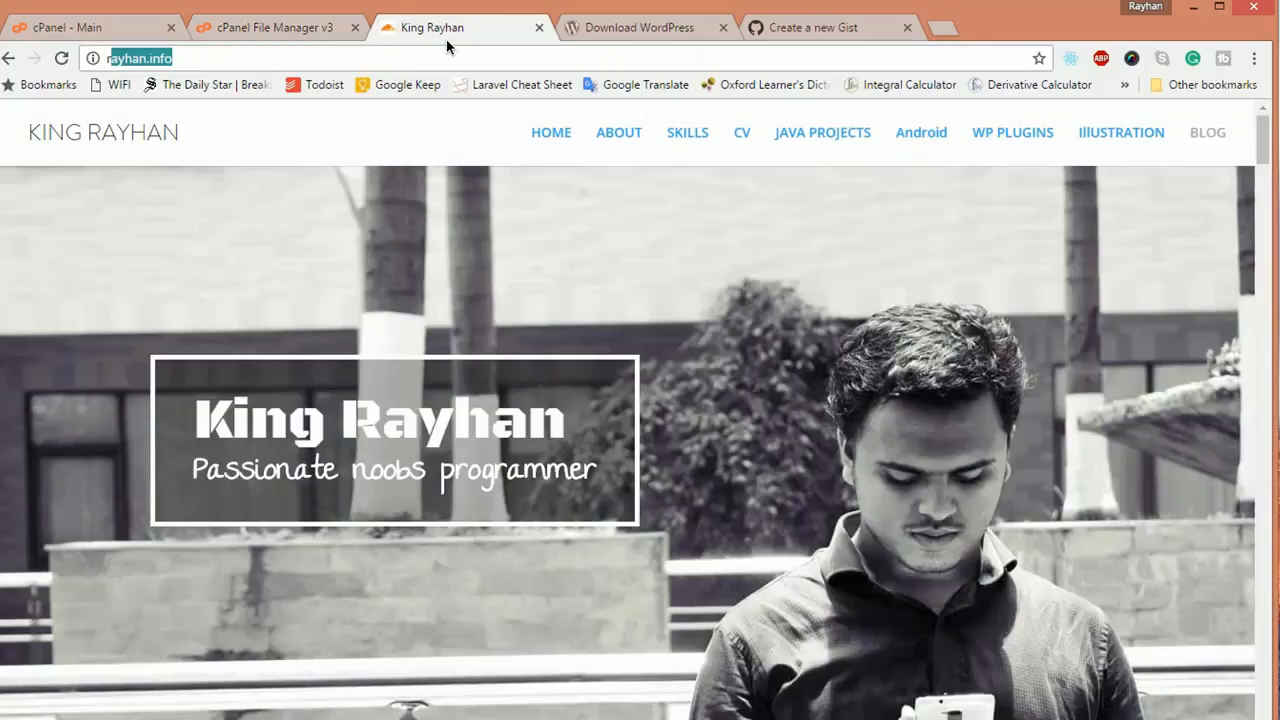
click(196, 66)
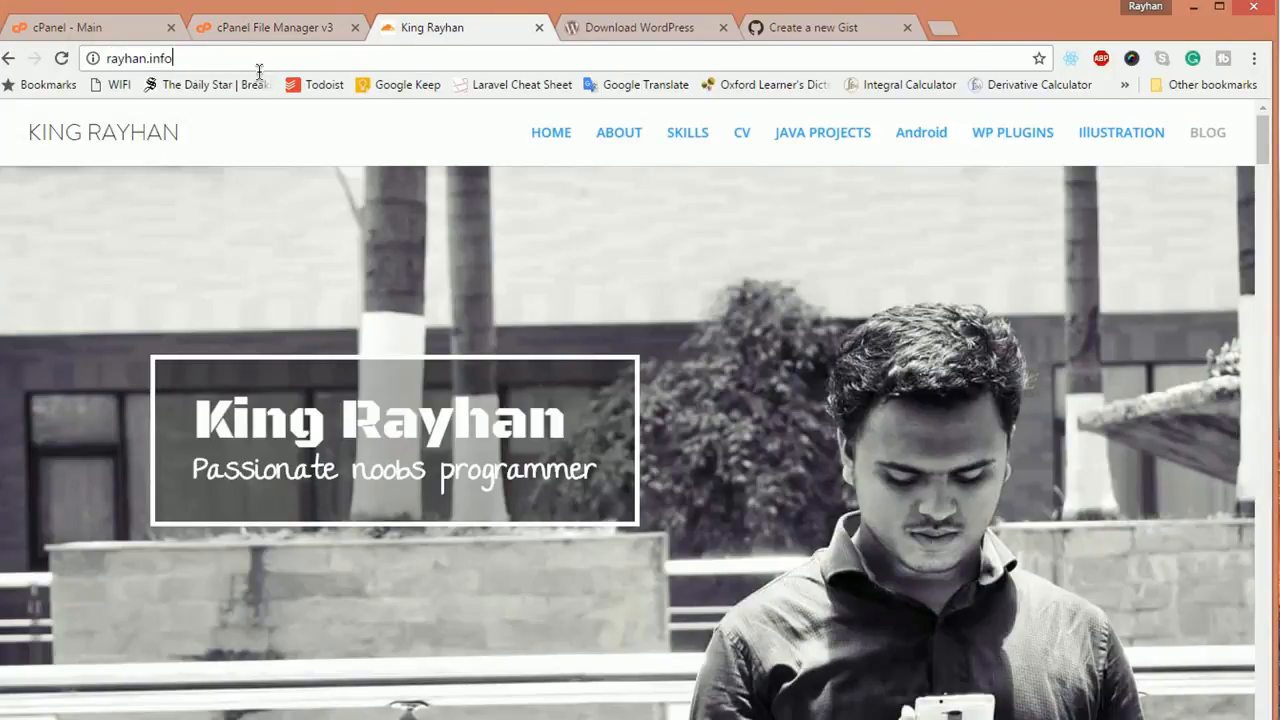
text(/wp)
key(Return)
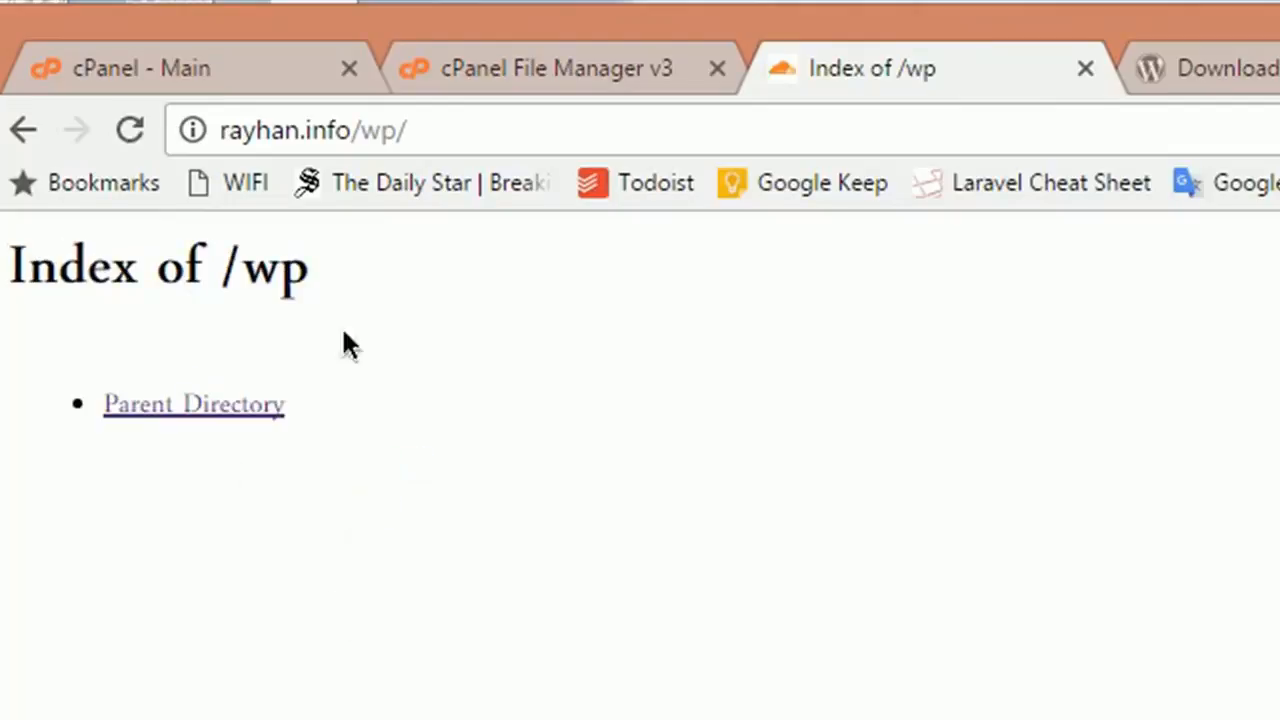
click(557, 68)
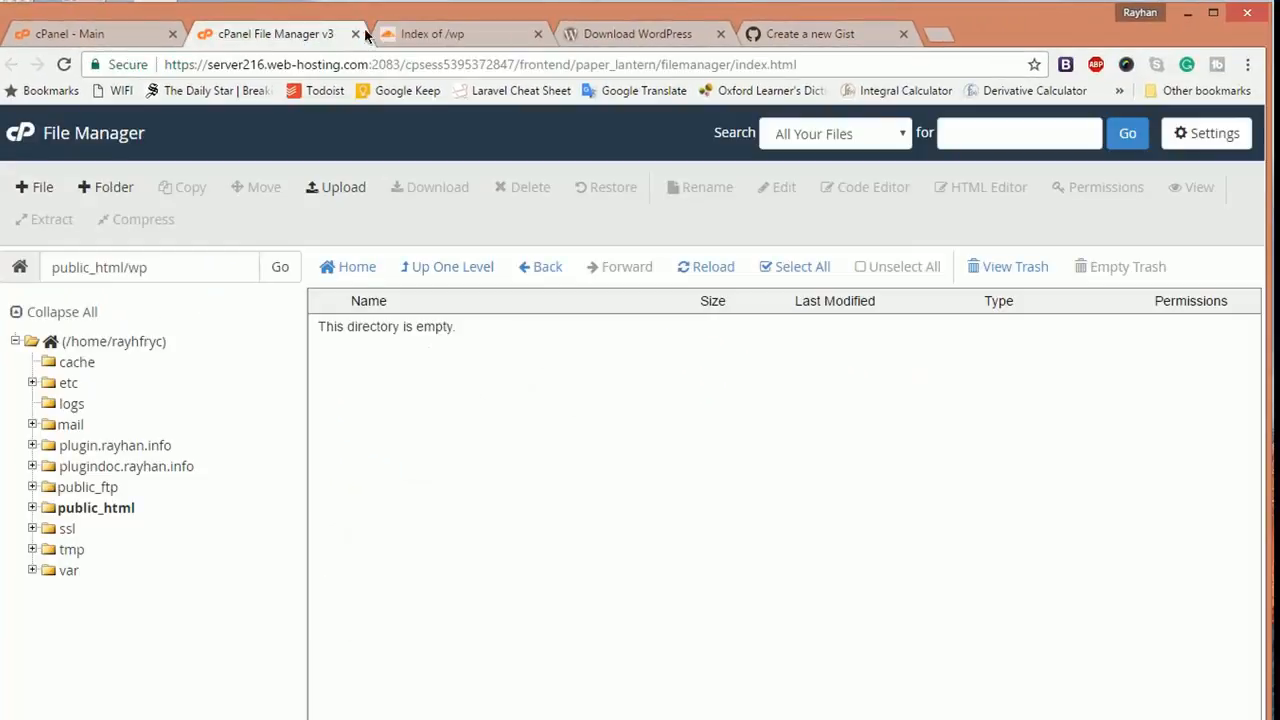
click(425, 34)
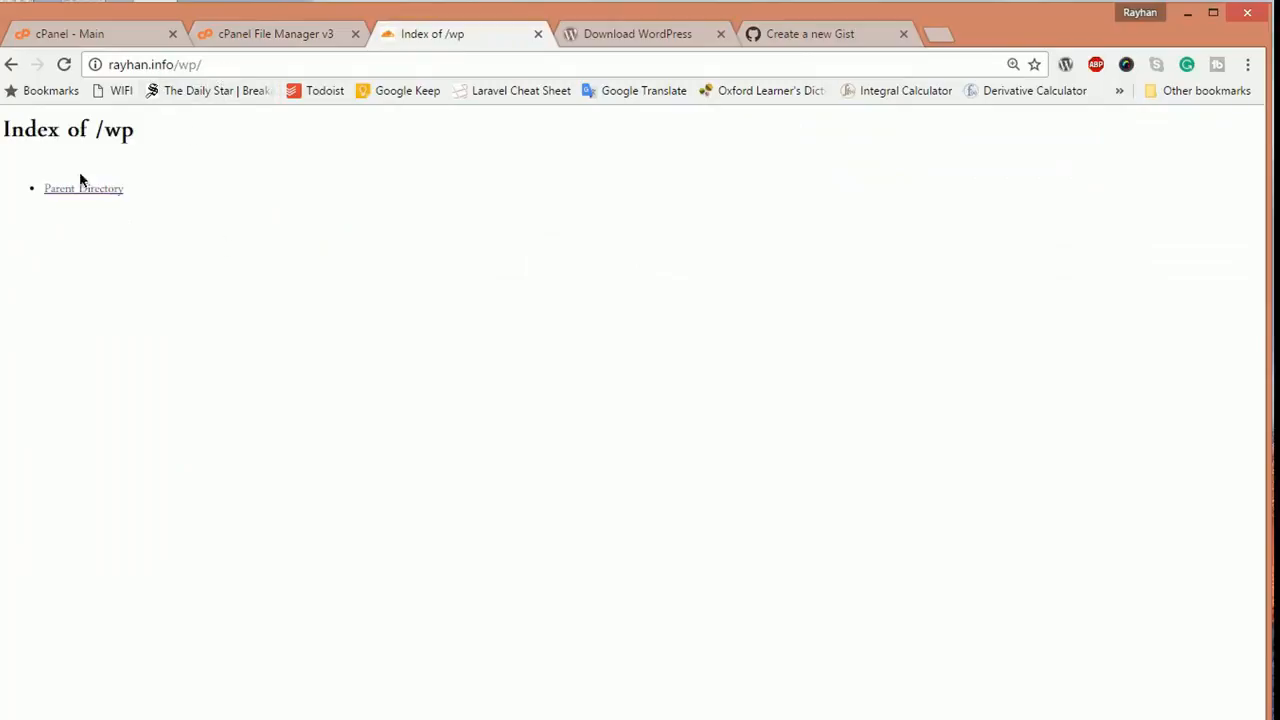
click(276, 34)
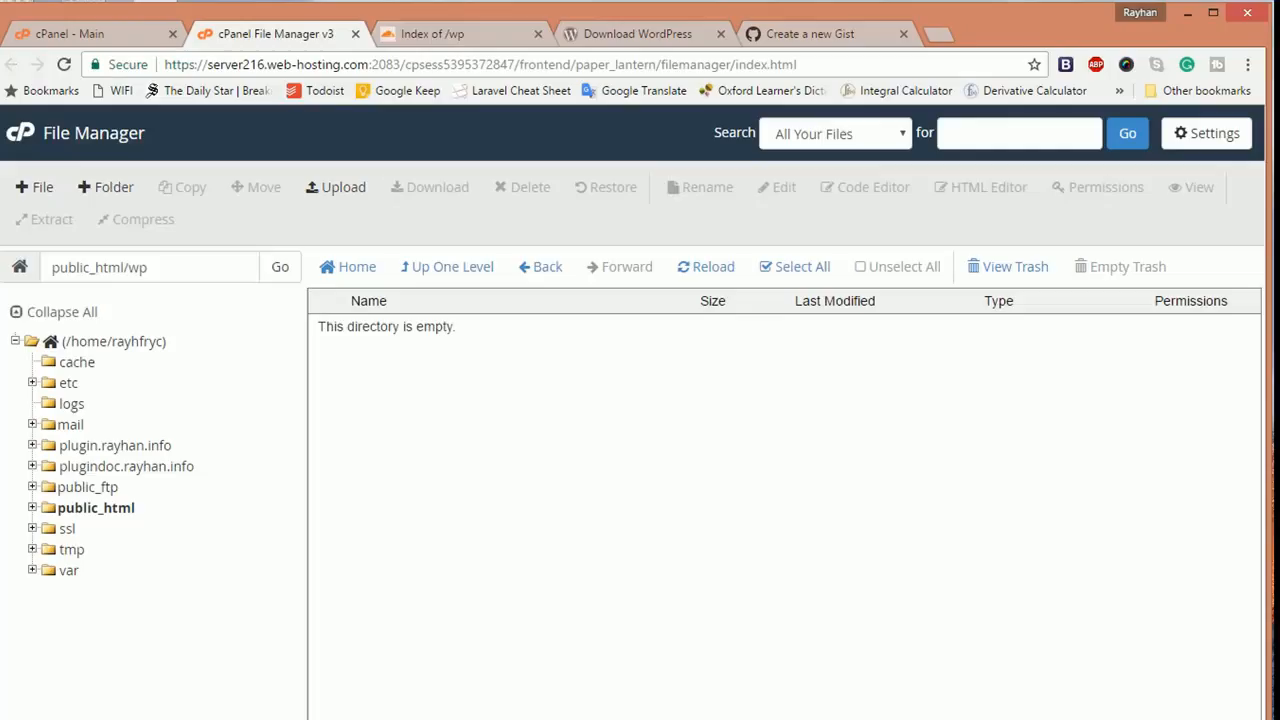
click(455, 267)
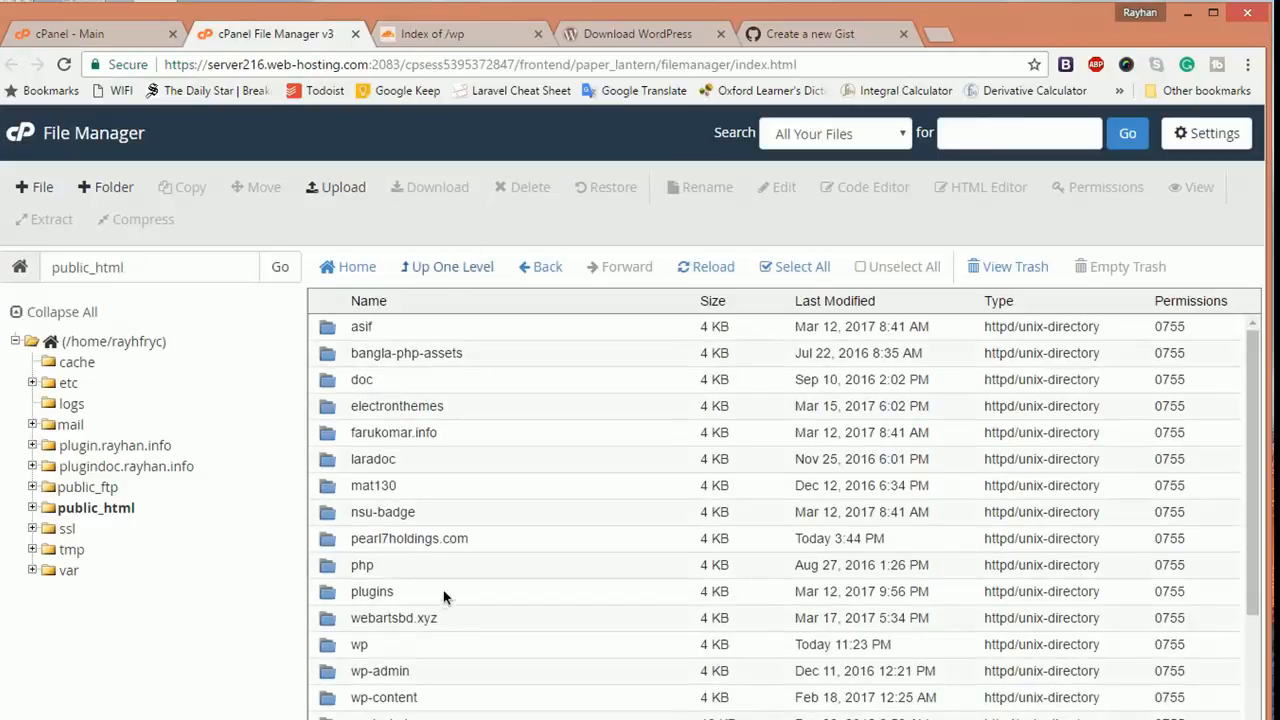
double_click(357, 644)
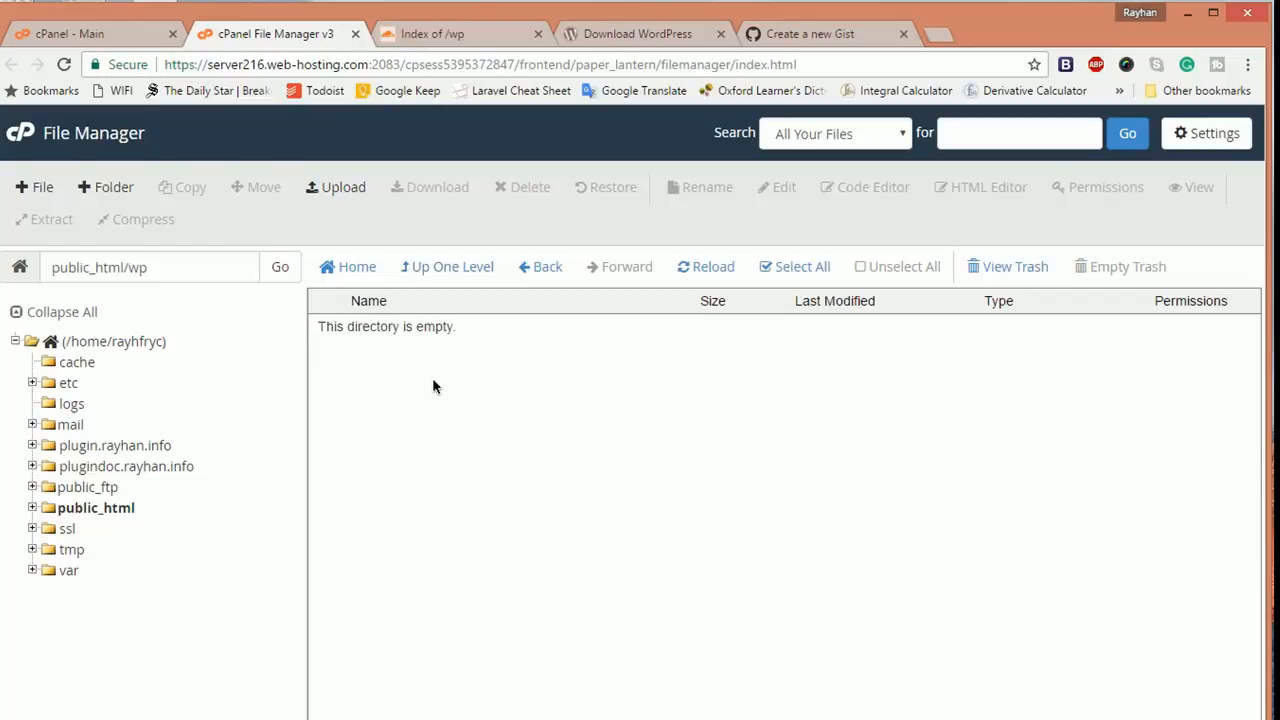
Upload wordpress-4.7.3.zip from the Desktop into the wp folder and return to the folder.
click(354, 187)
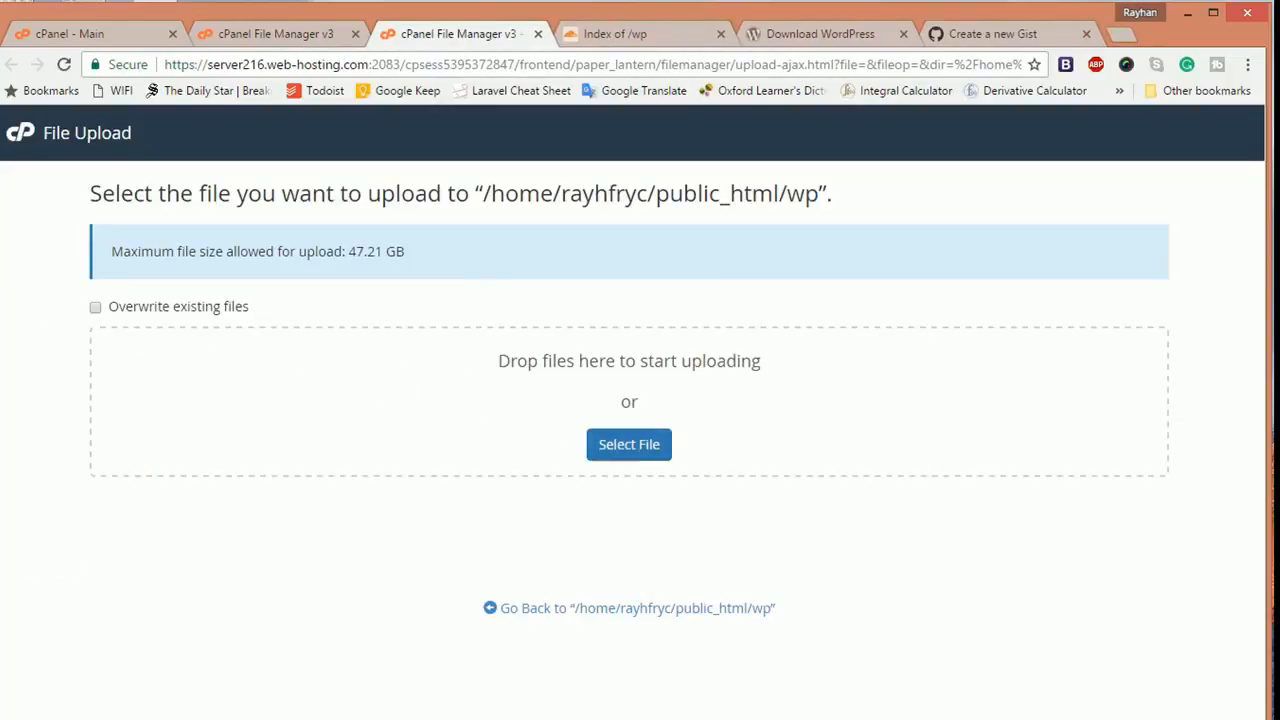
click(624, 443)
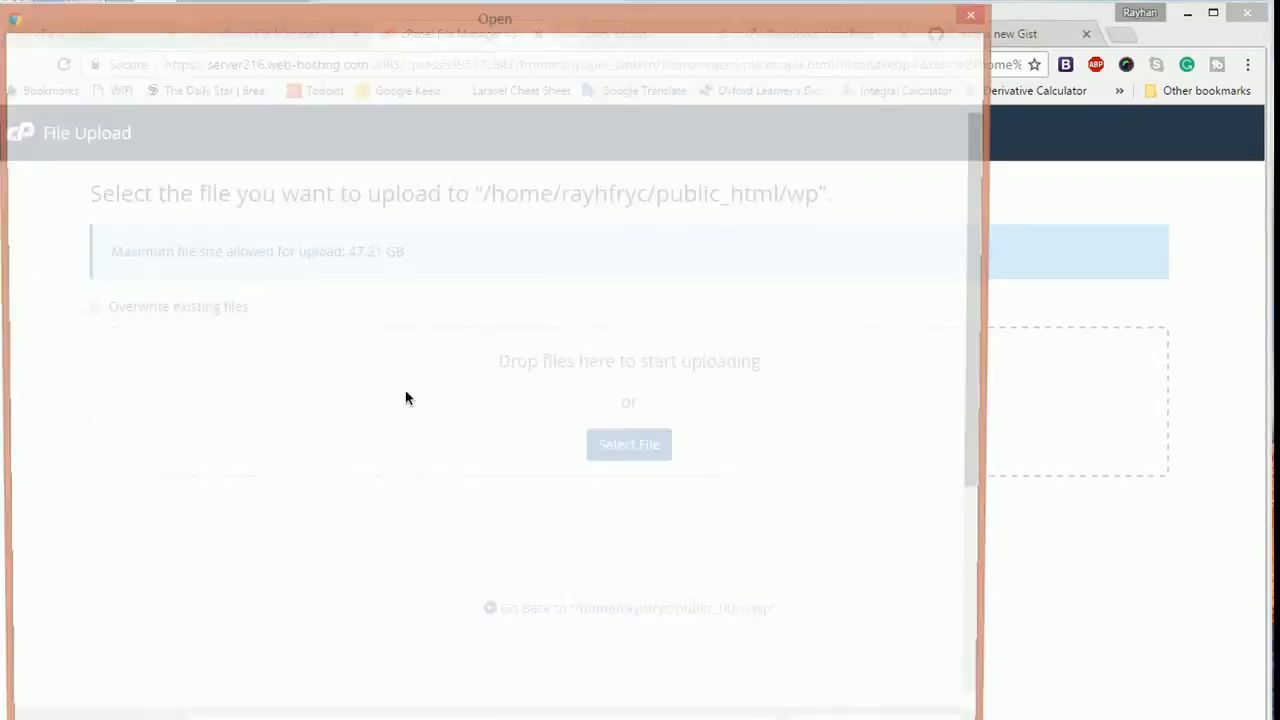
scroll(630, 420, down, 5)
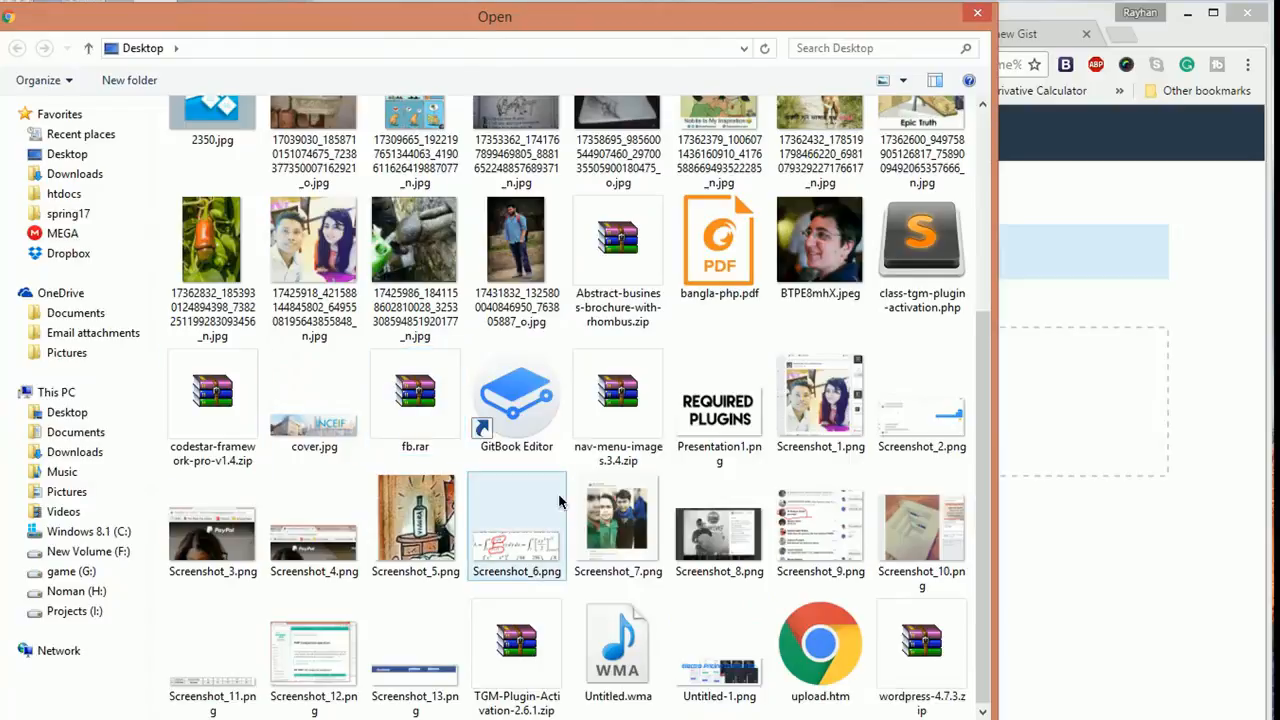
double_click(932, 650)
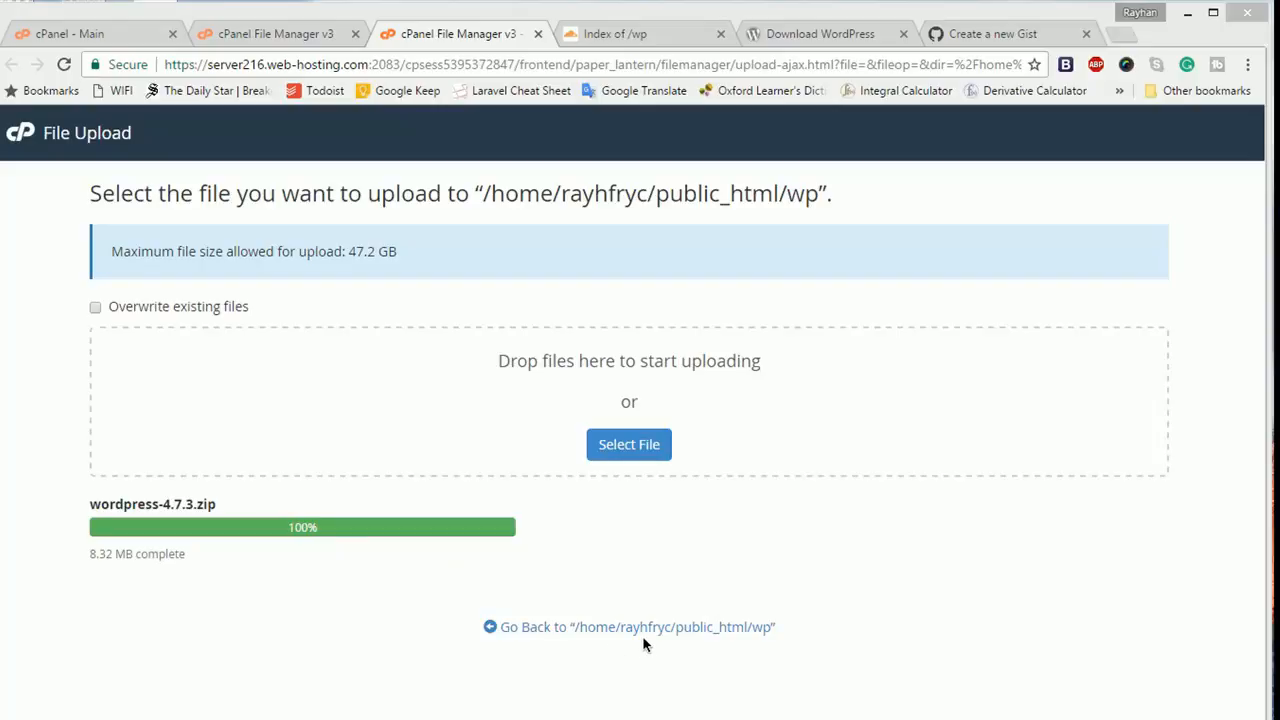
click(568, 630)
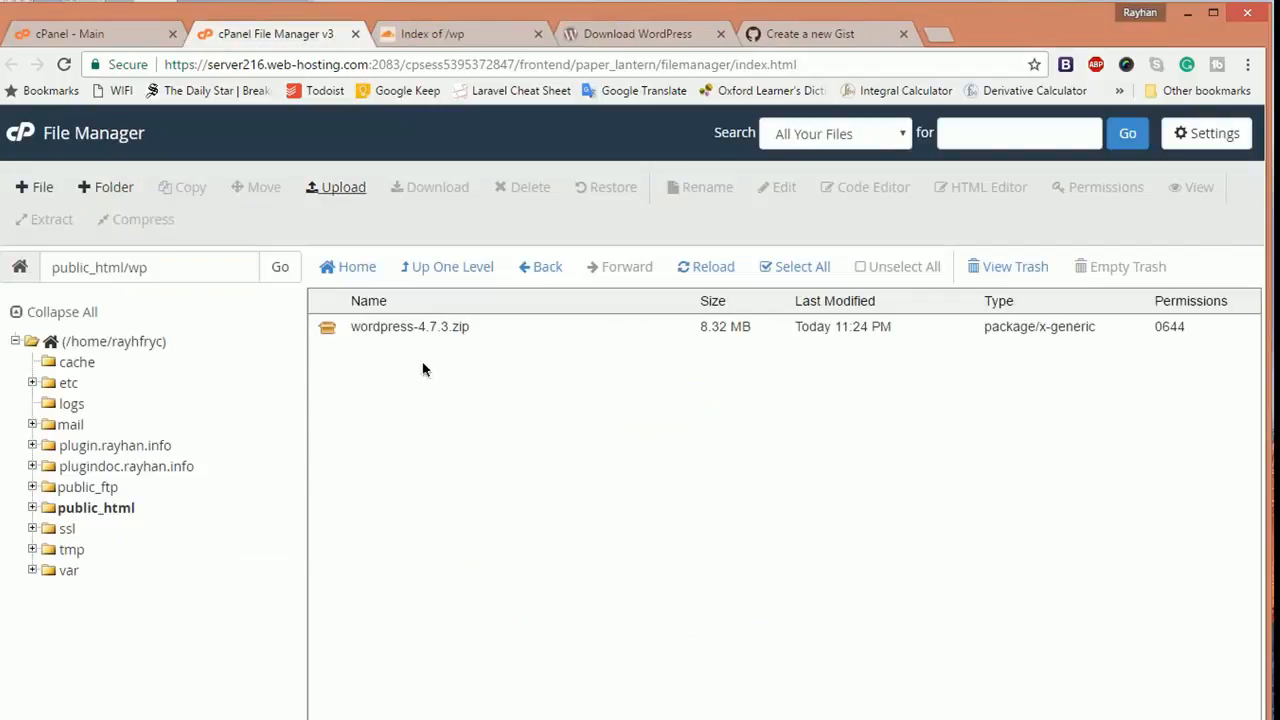
Extract wordpress-4.7.3.zip into /public_html/wp.
click(470, 328)
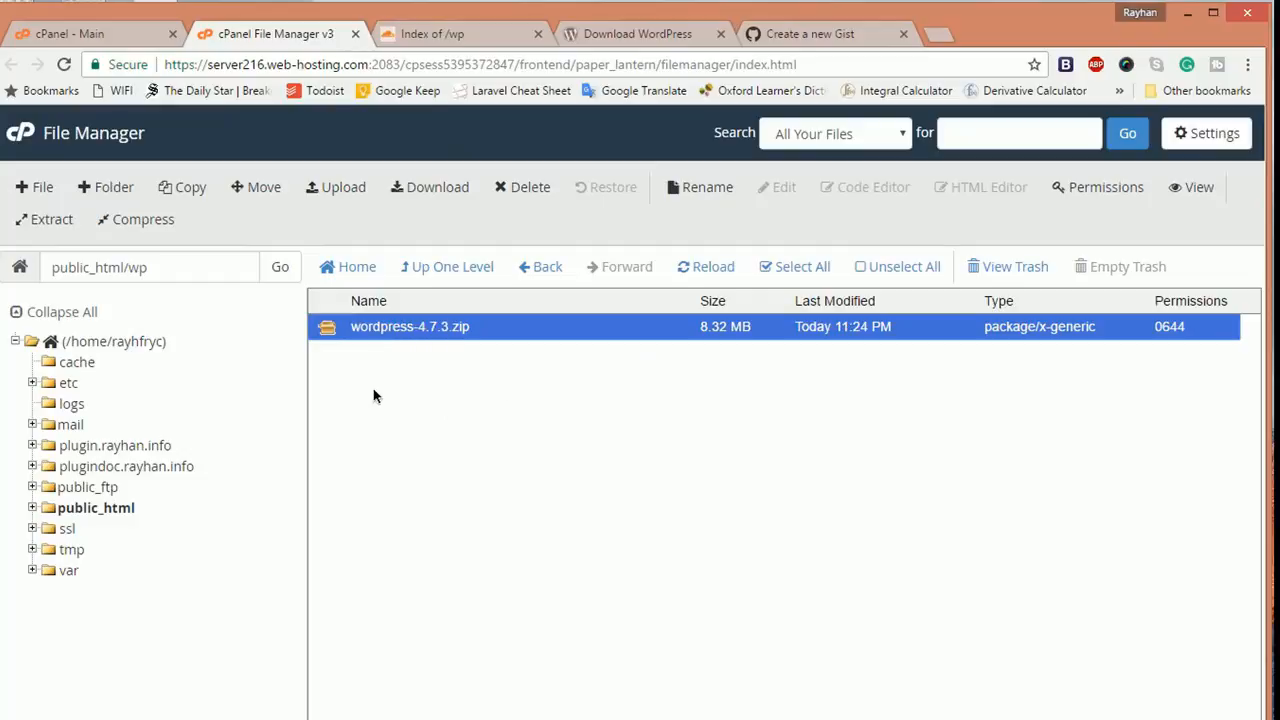
right_click(388, 340)
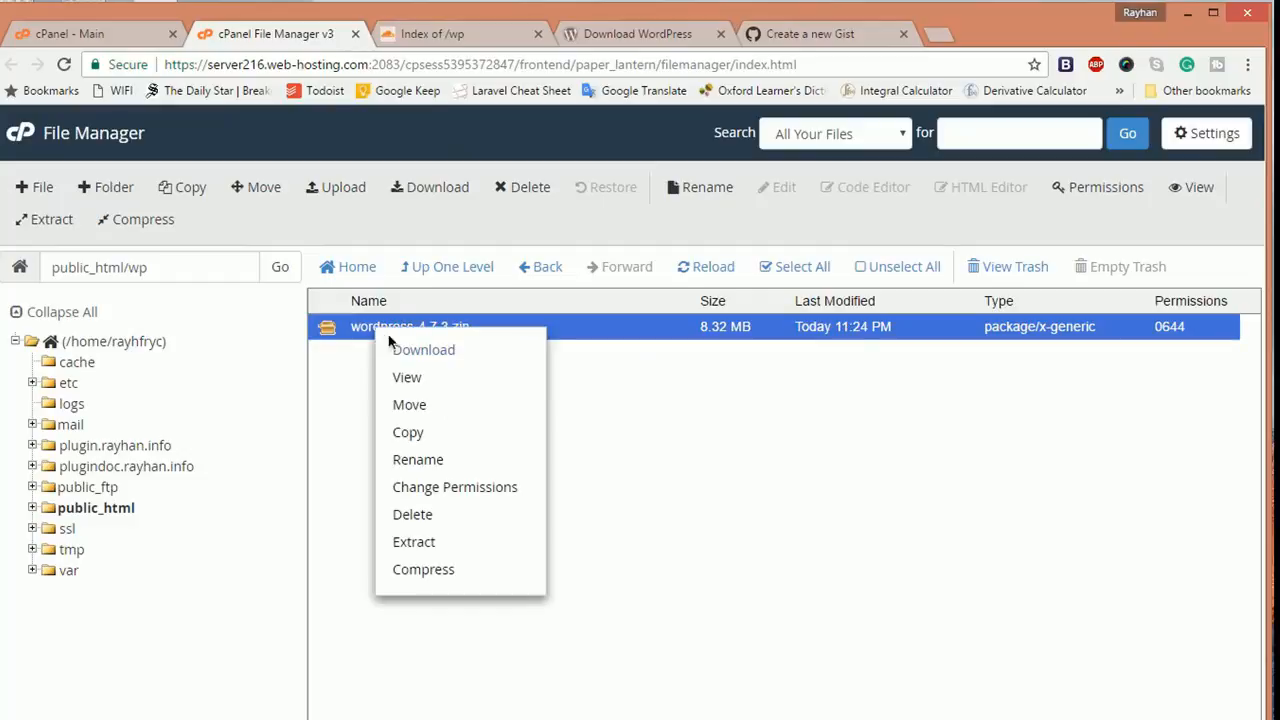
click(440, 542)
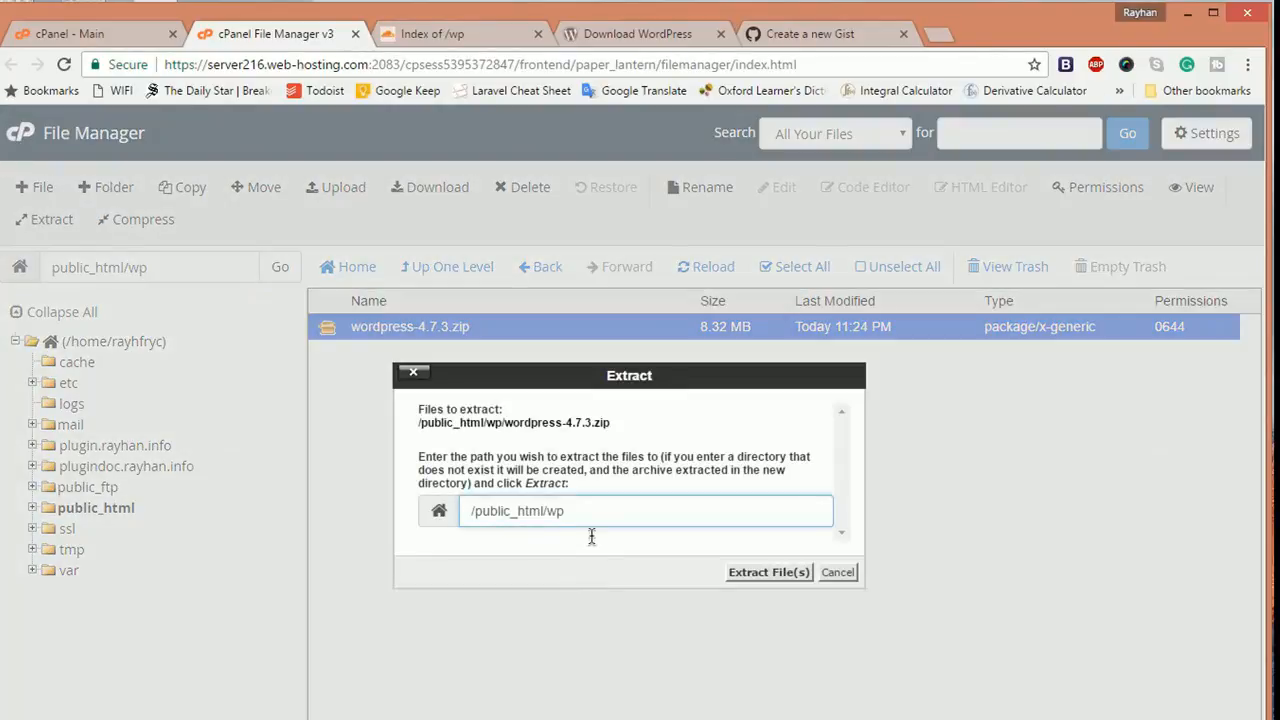
click(732, 573)
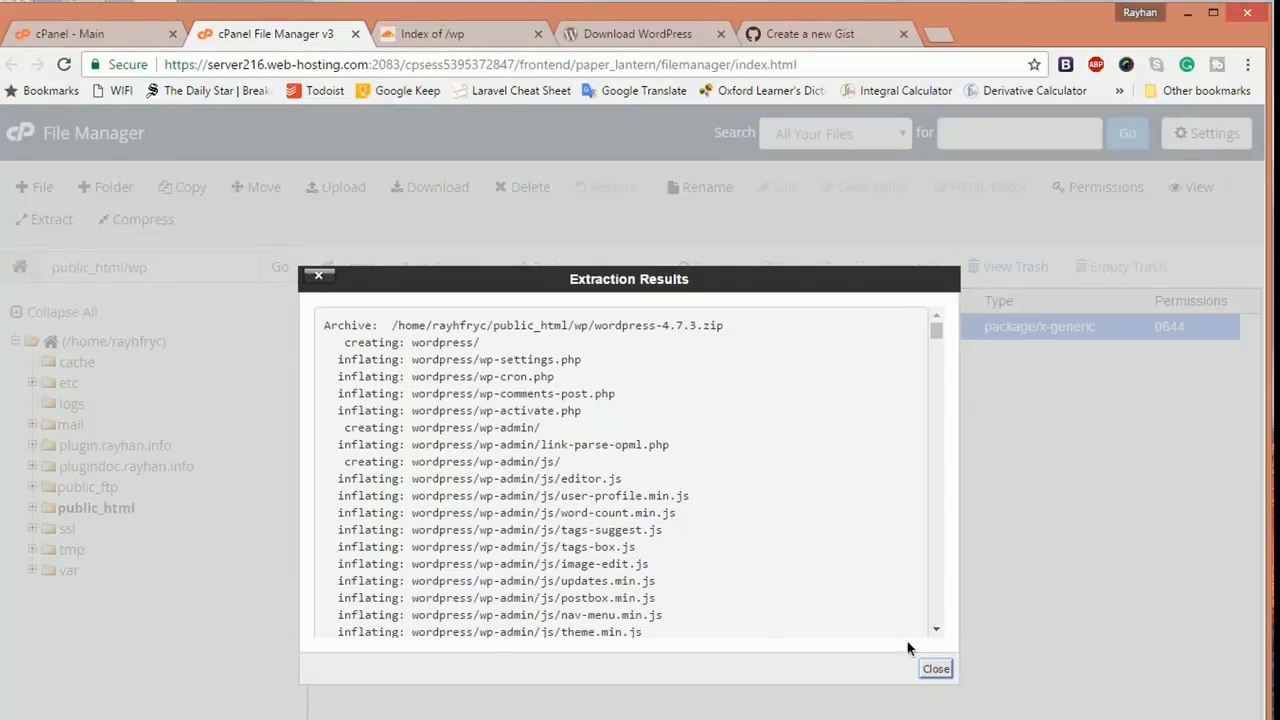
Refresh the wp folder listing and browse into the extracted wordpress folder to inspect its contents.
click(936, 668)
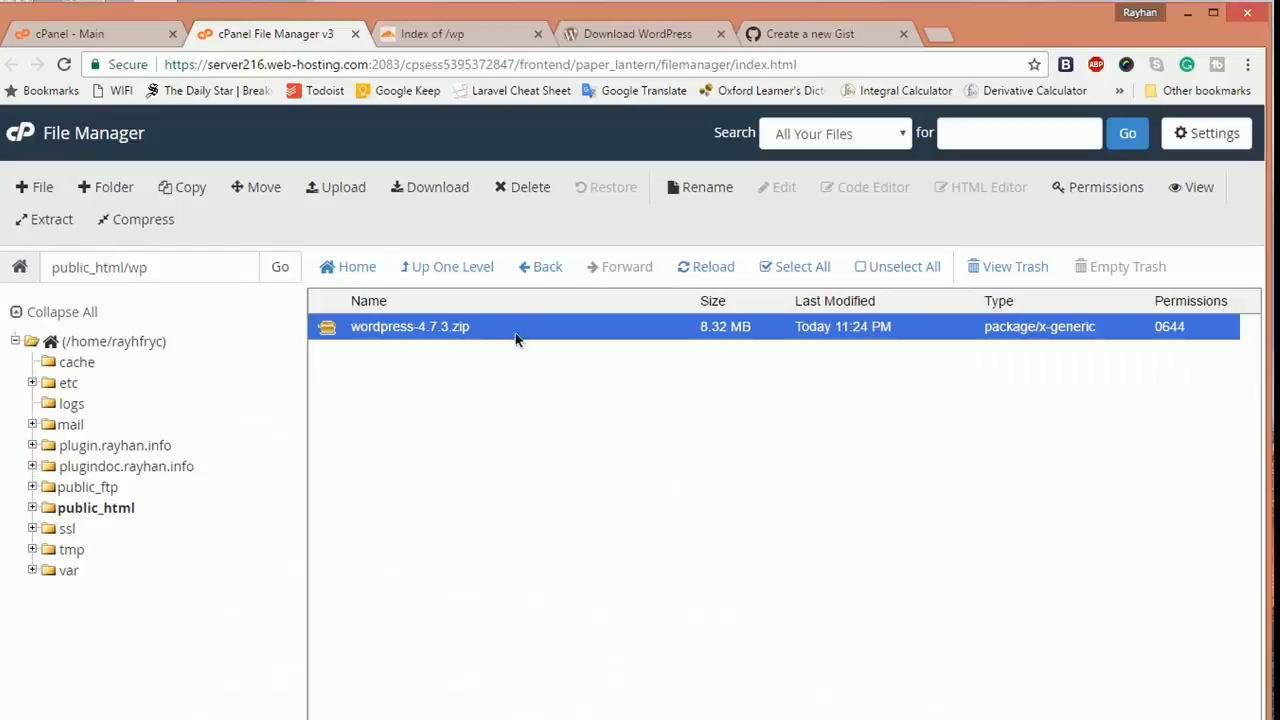
click(700, 267)
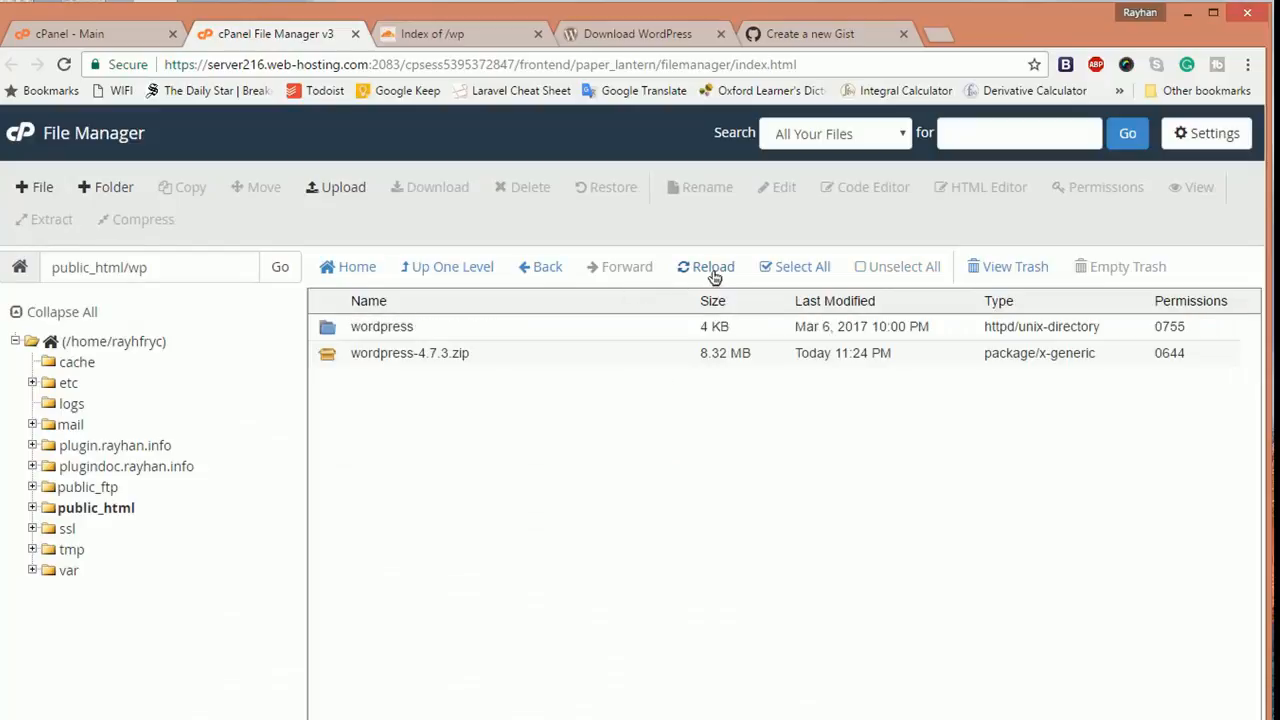
click(362, 334)
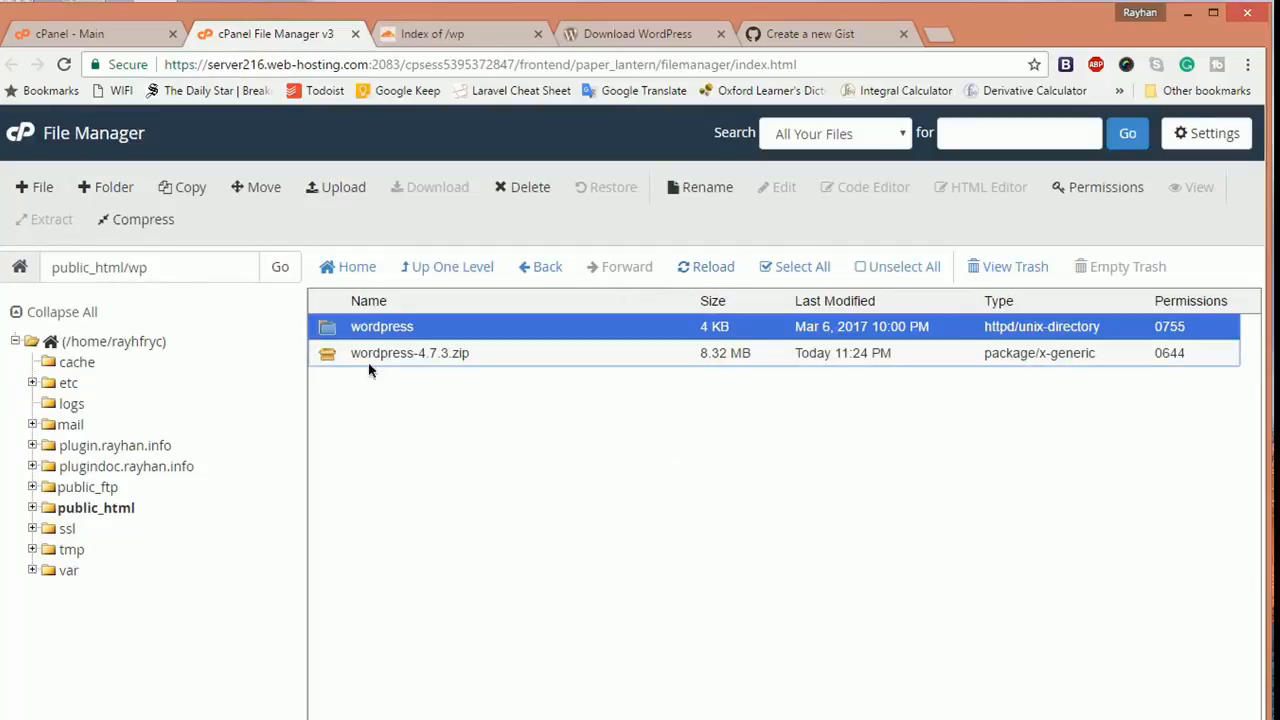
double_click(352, 334)
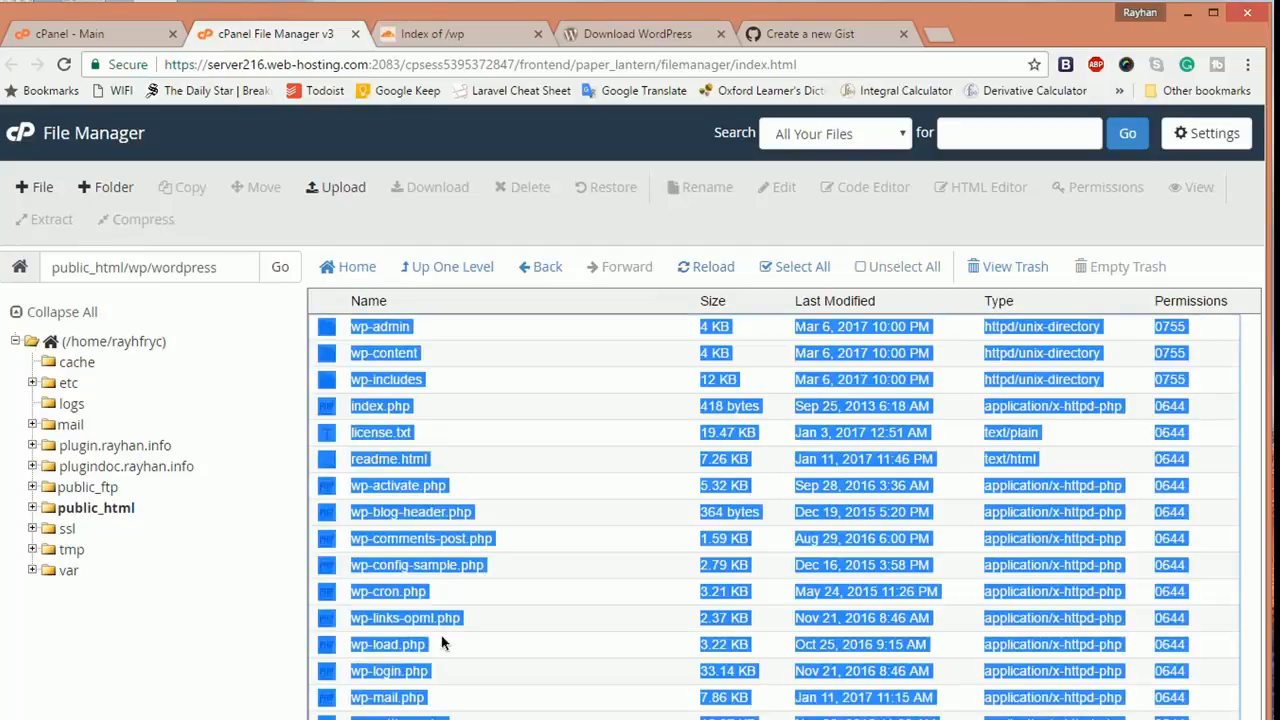
click(490, 515)
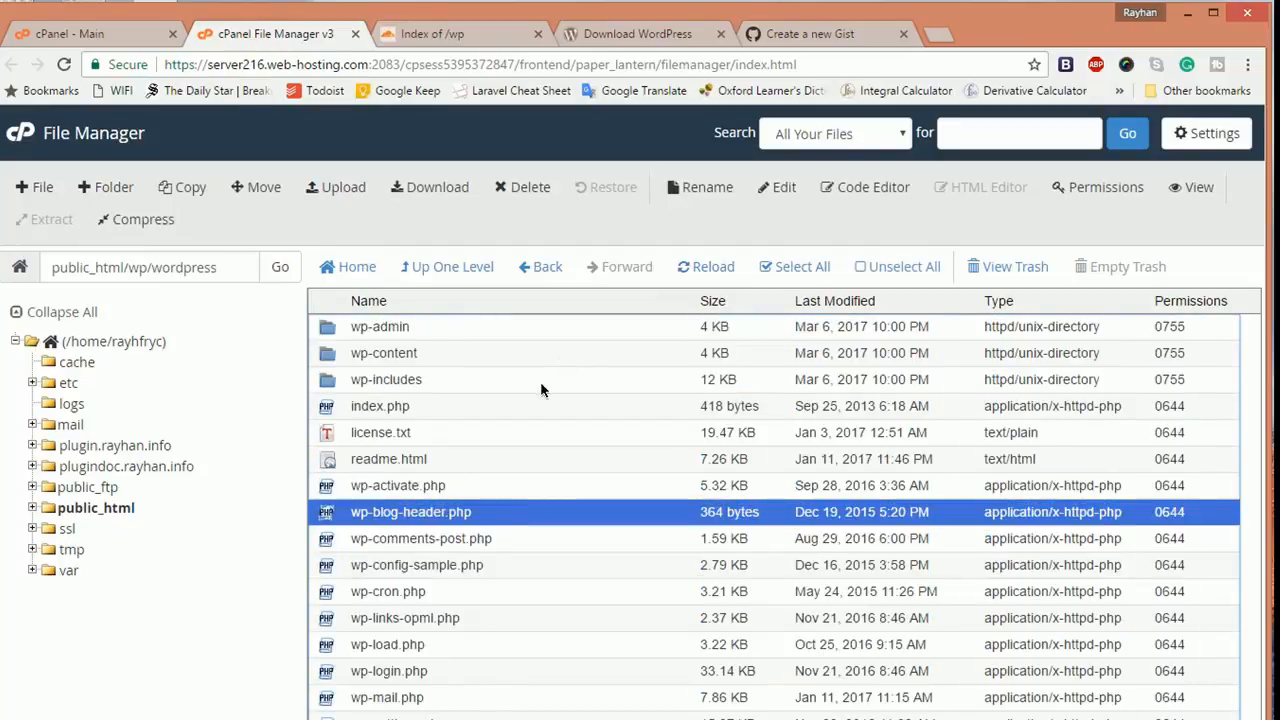
click(548, 285)
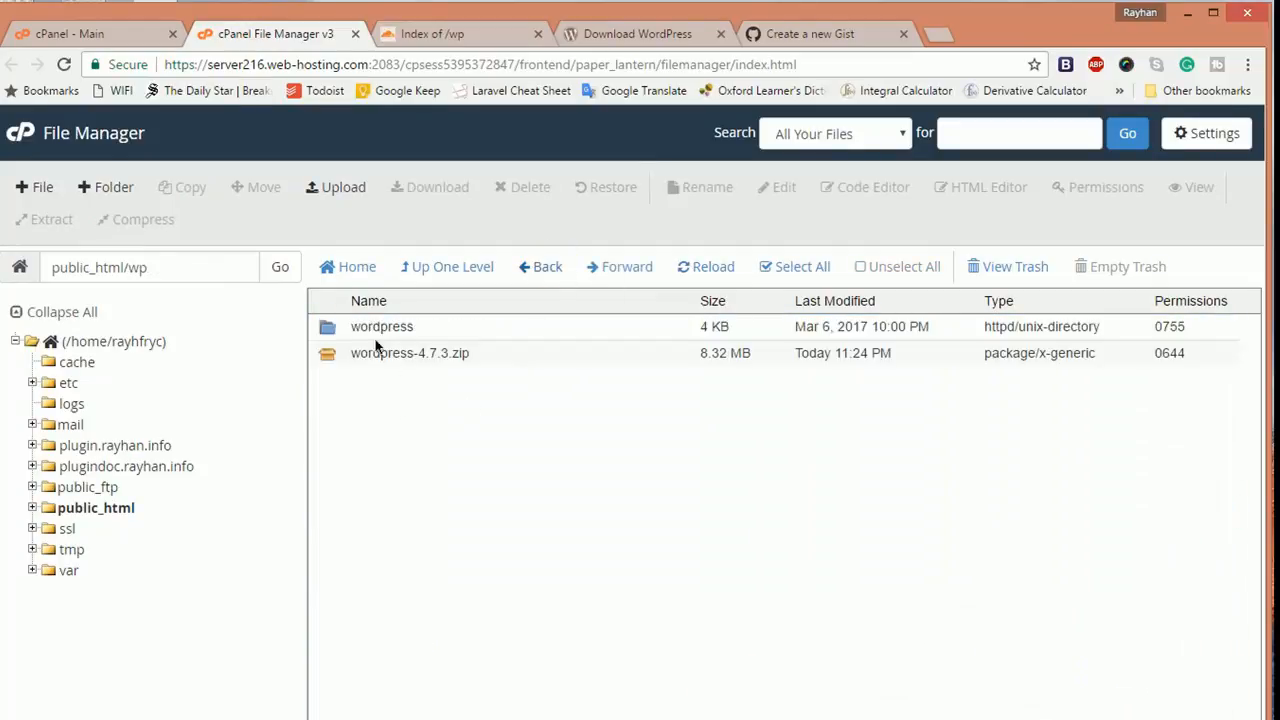
double_click(330, 334)
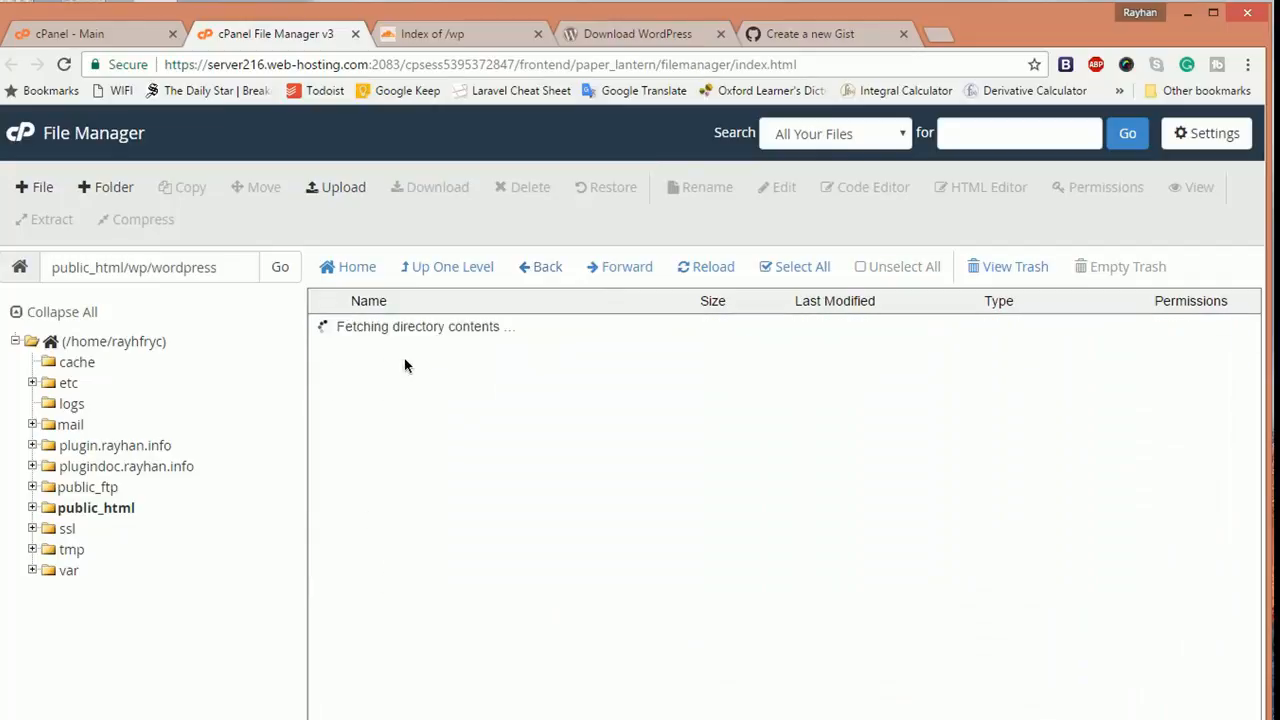
click(466, 279)
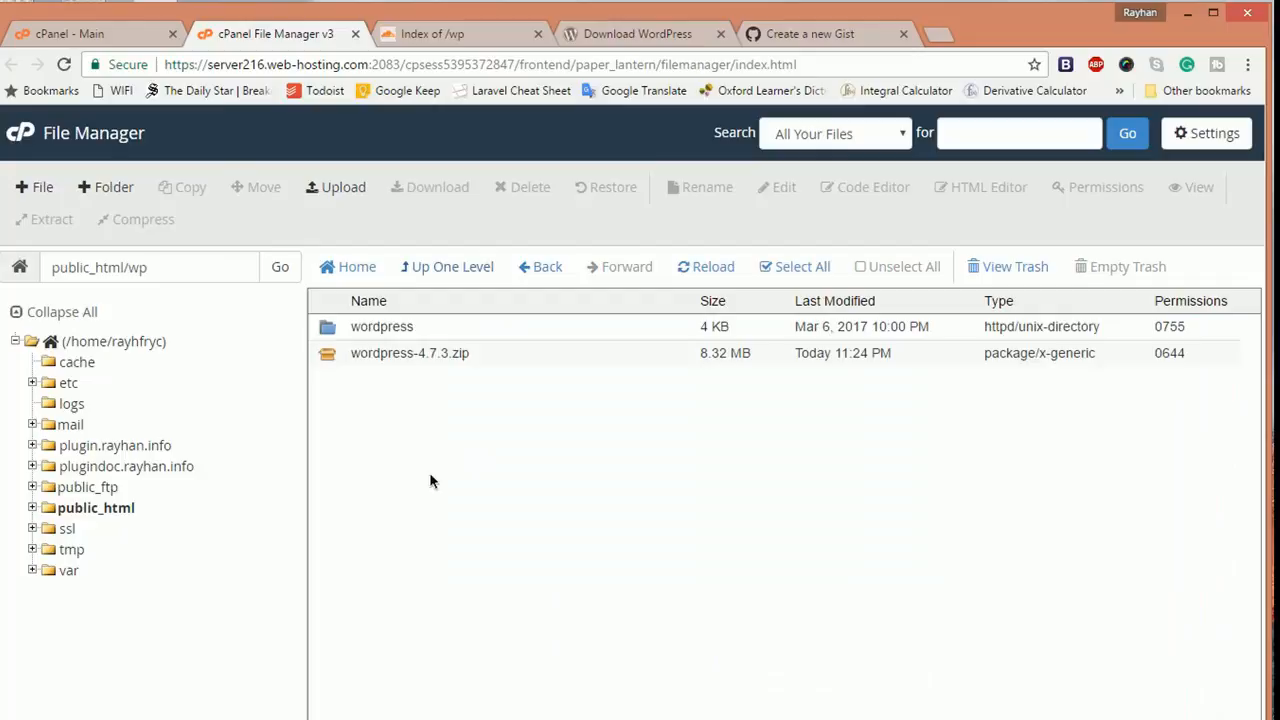
Select all files inside the wordpress folder and move them up to /public_html/wp.
double_click(336, 334)
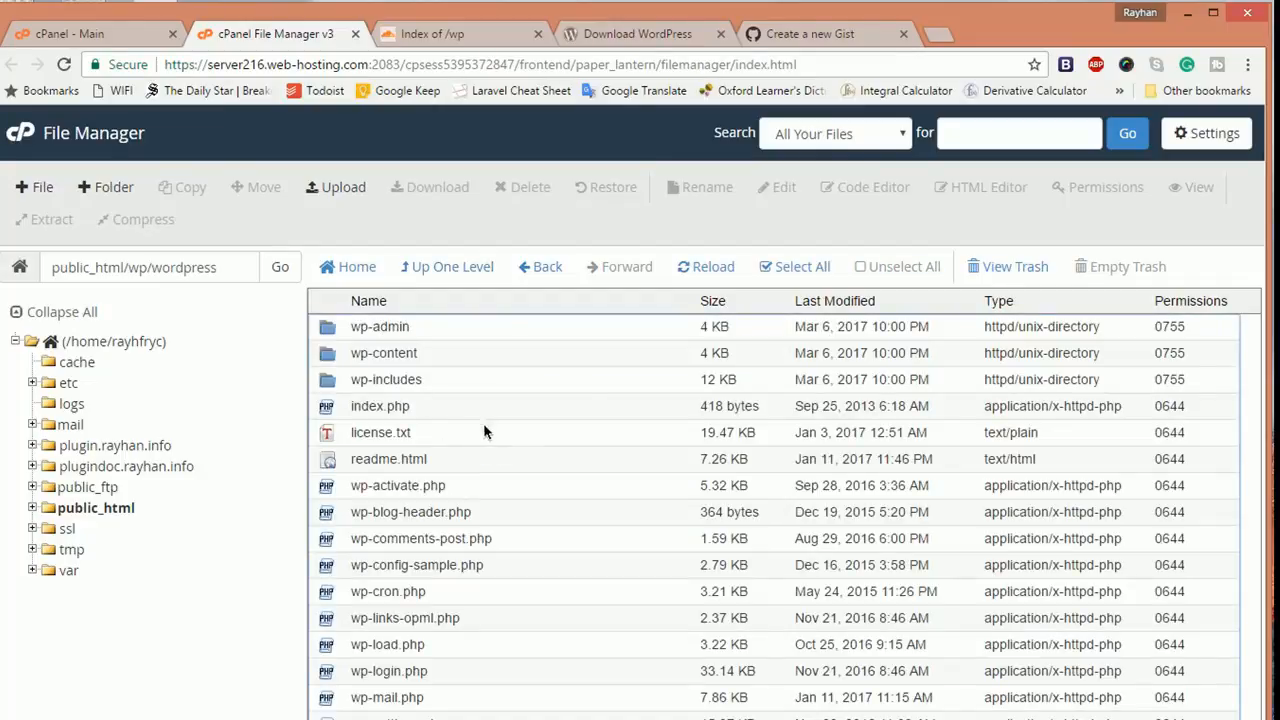
click(816, 267)
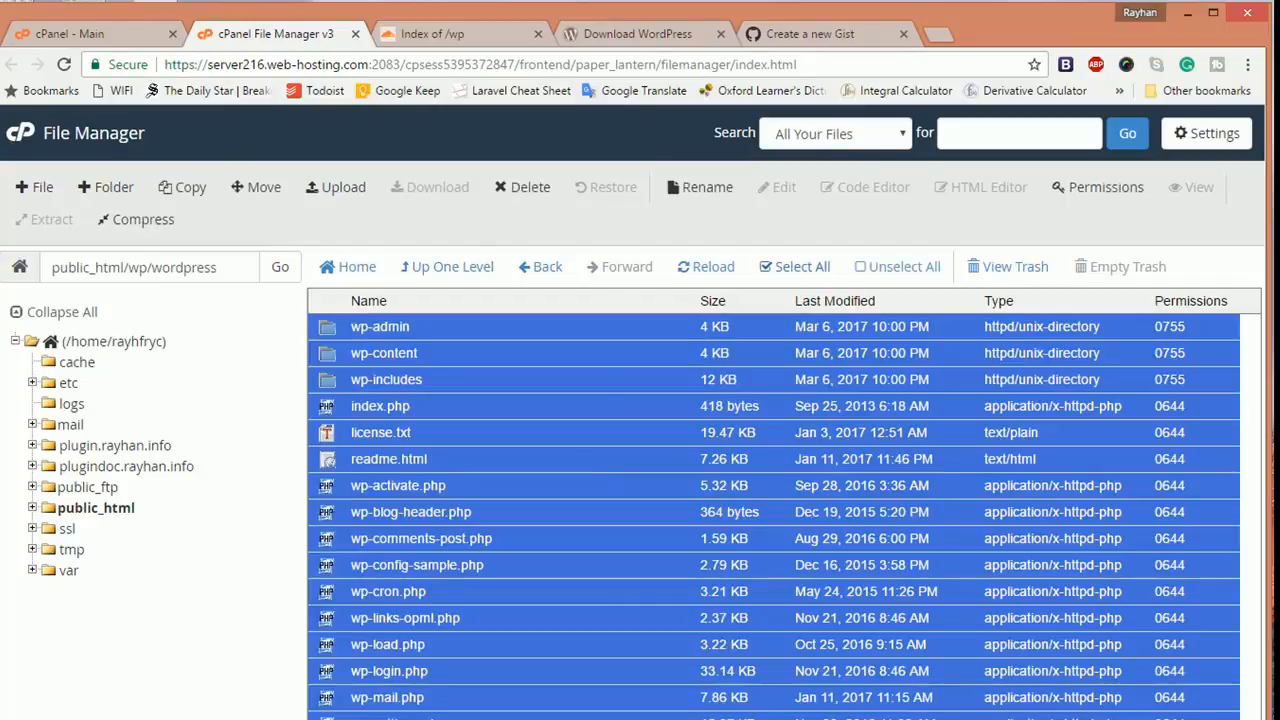
right_click(435, 379)
click(522, 404)
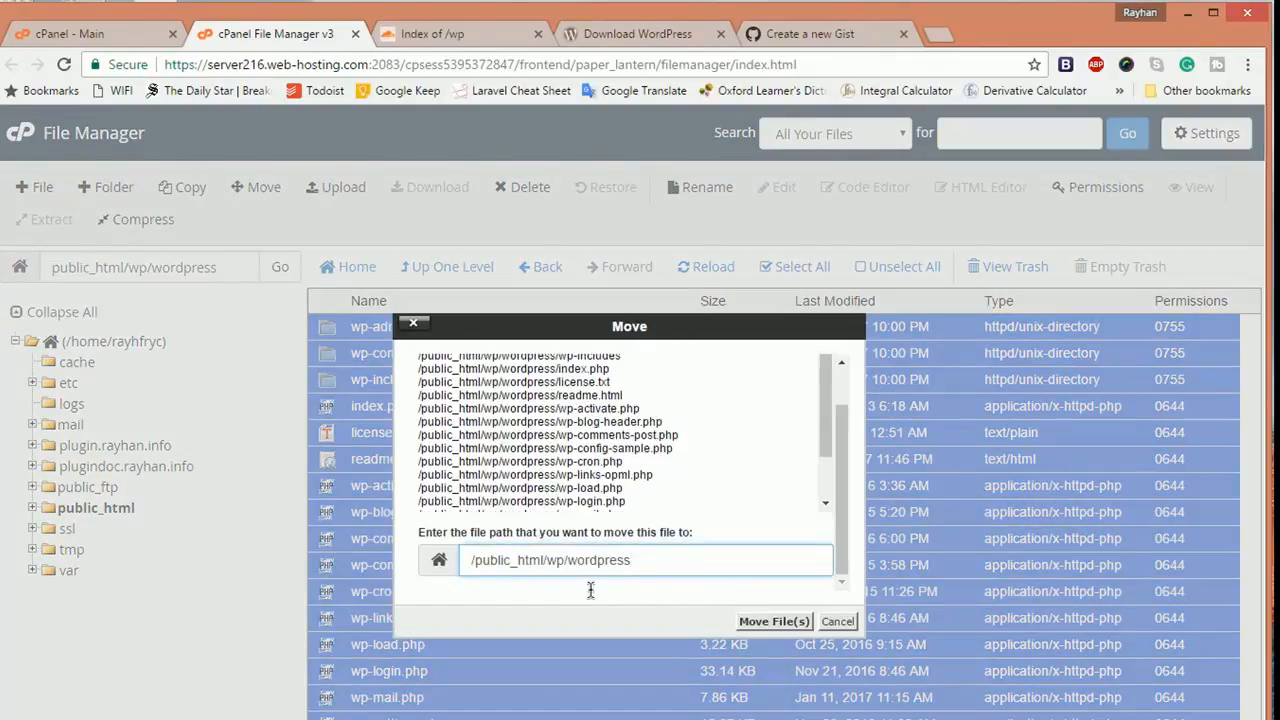
double_click(588, 578)
key(BackSpace)
double_click(557, 566)
click(624, 572)
click(773, 621)
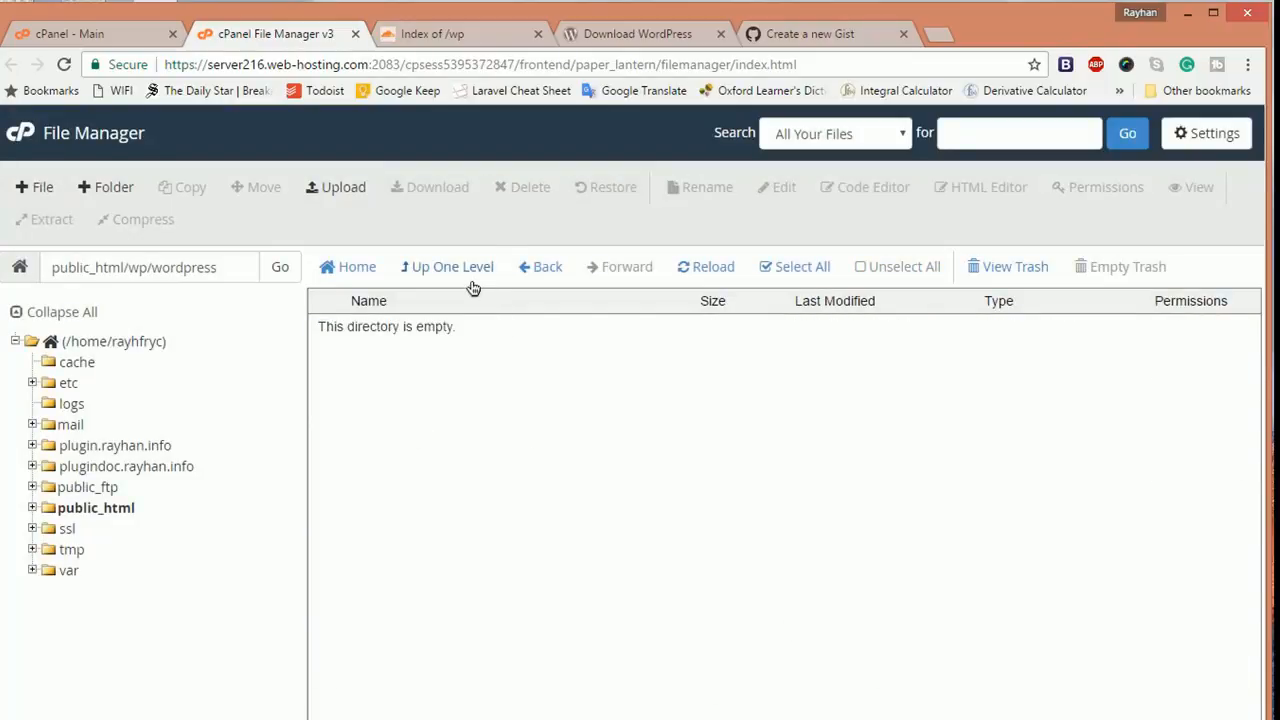
Permanently delete the empty wordpress folder and wordpress-4.7.3.zip from the wp directory, skipping the trash.
click(410, 266)
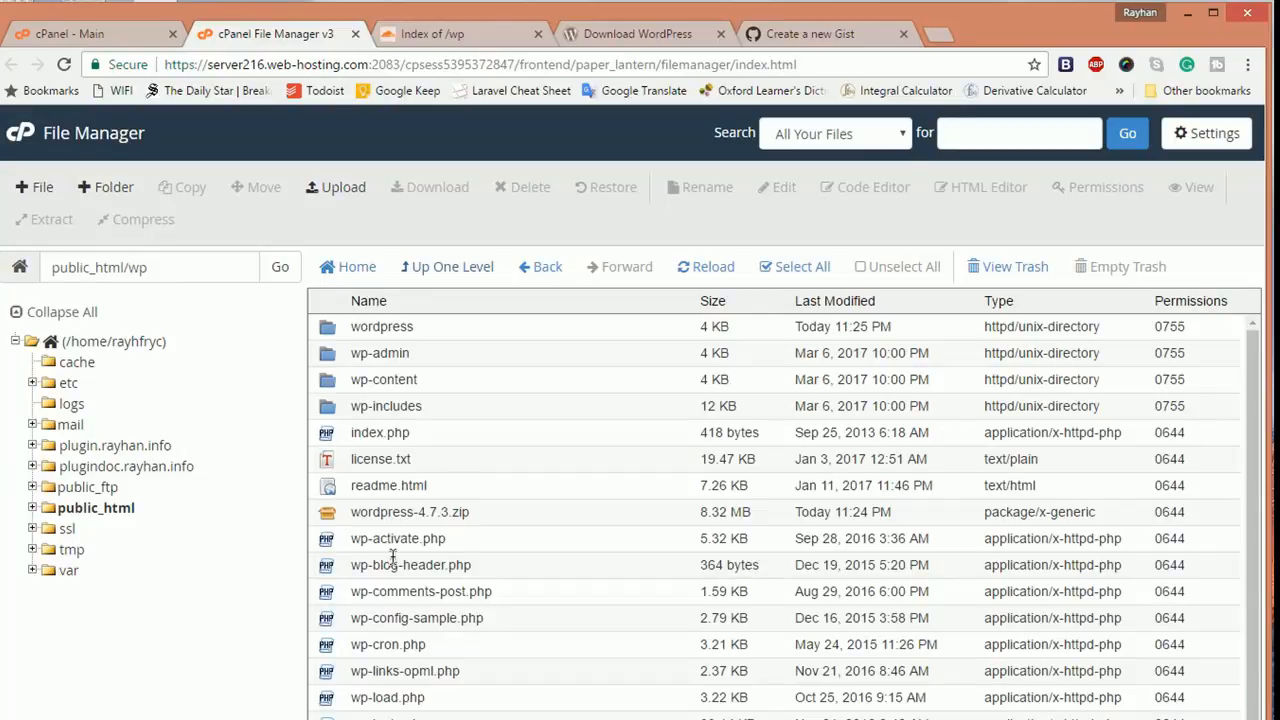
click(414, 512)
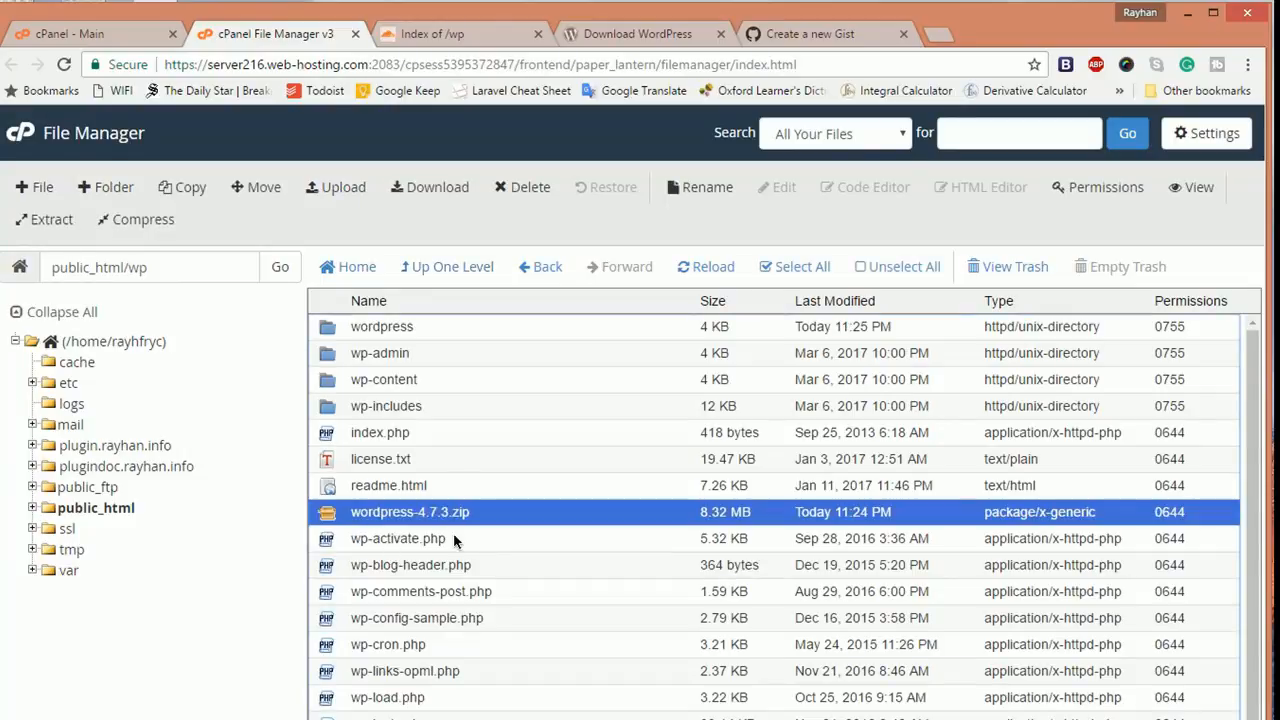
scroll(490, 615, down, 1)
scroll(493, 638, up, 1)
ctrl+click(372, 328)
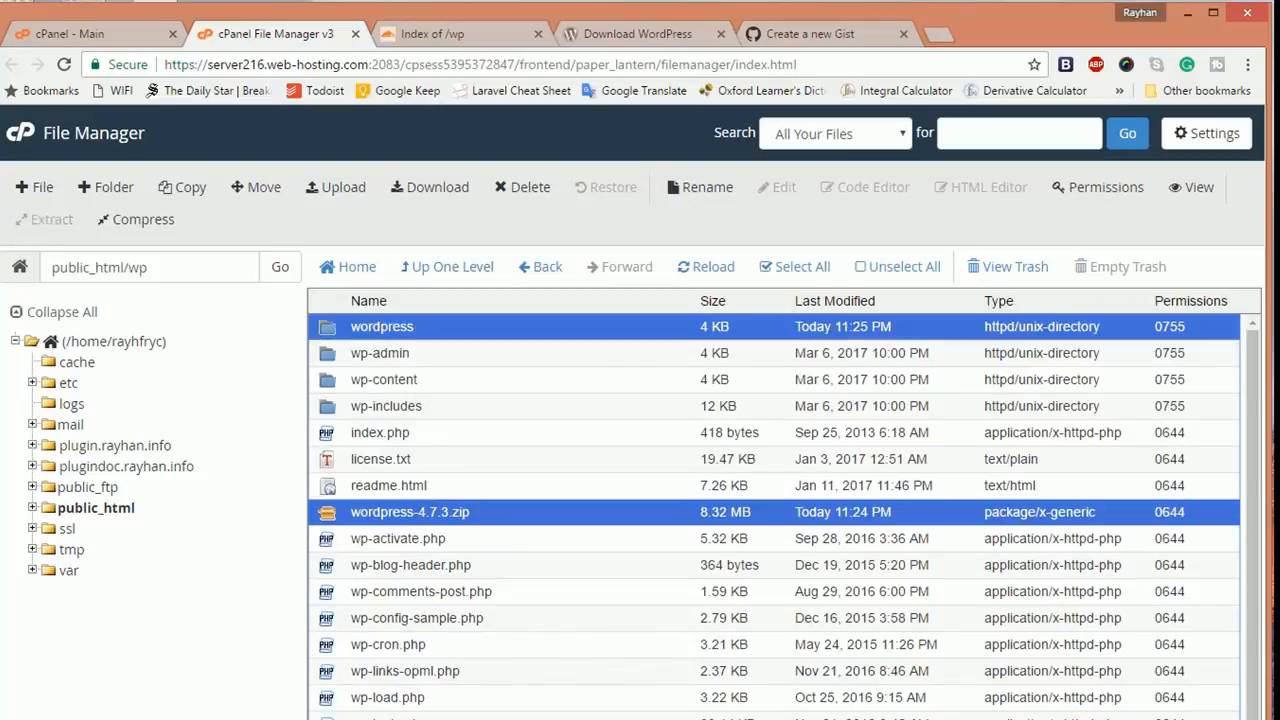
right_click(458, 514)
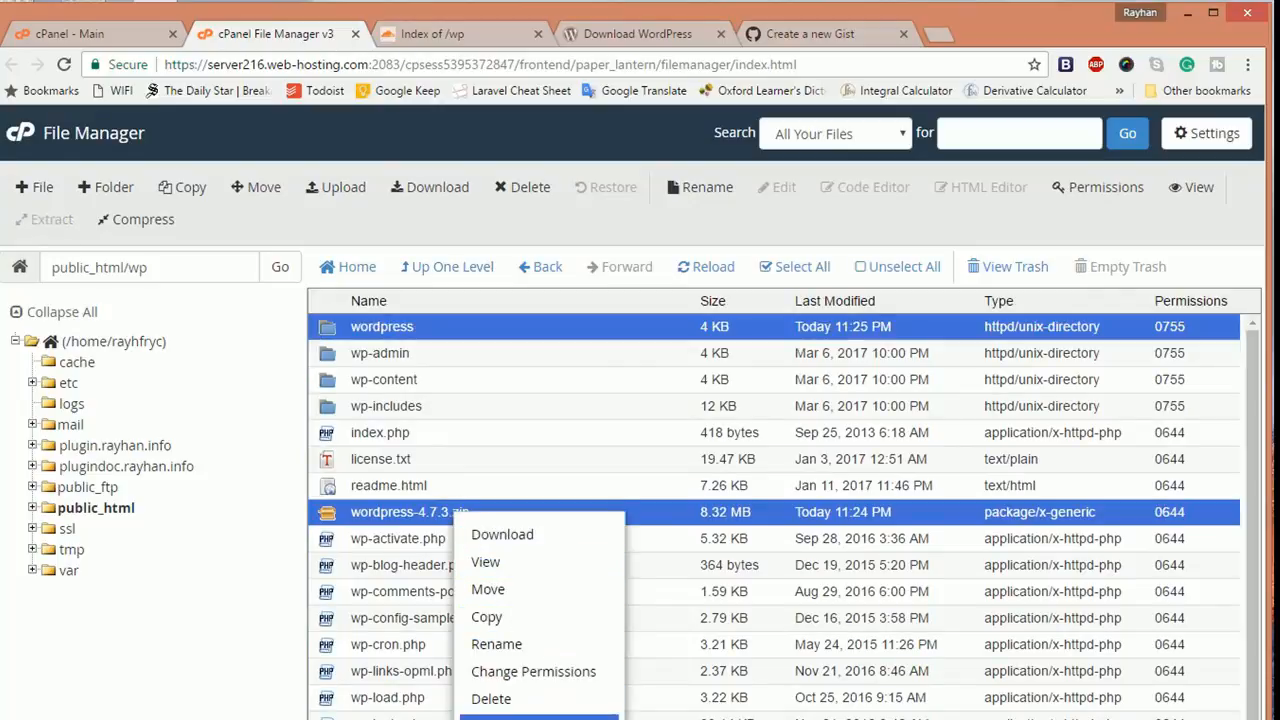
click(491, 698)
click(611, 493)
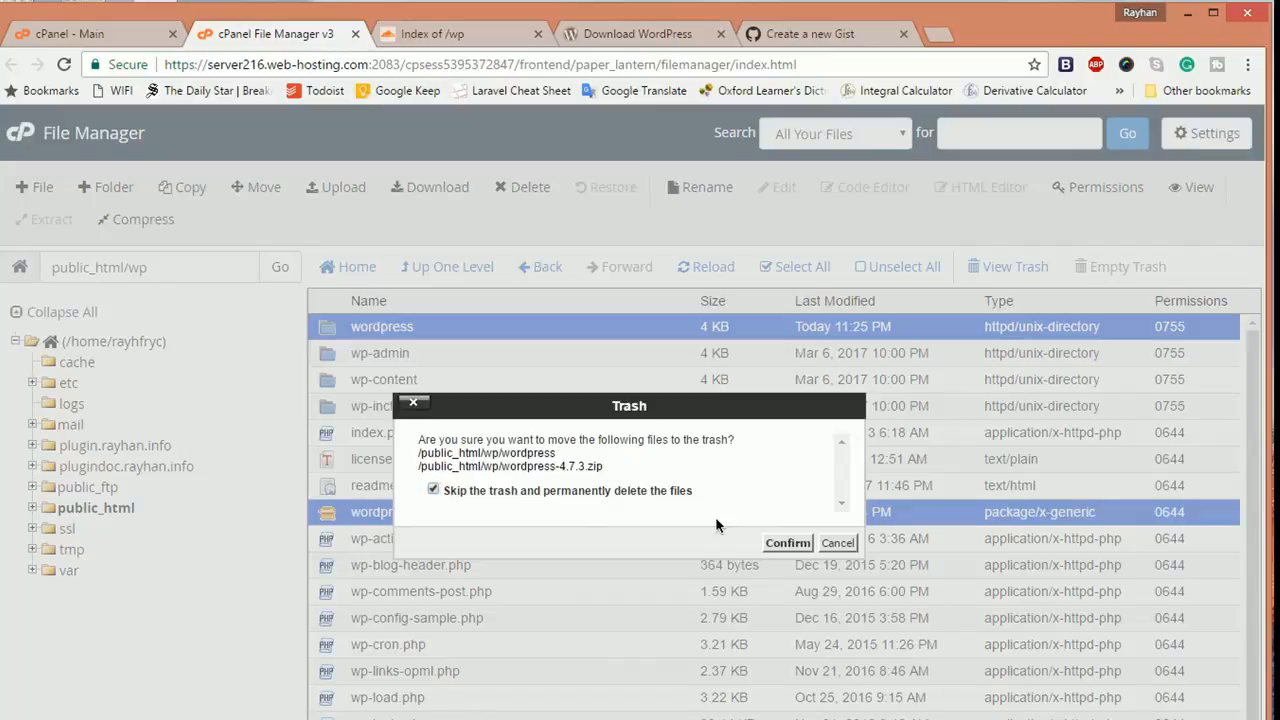
click(787, 543)
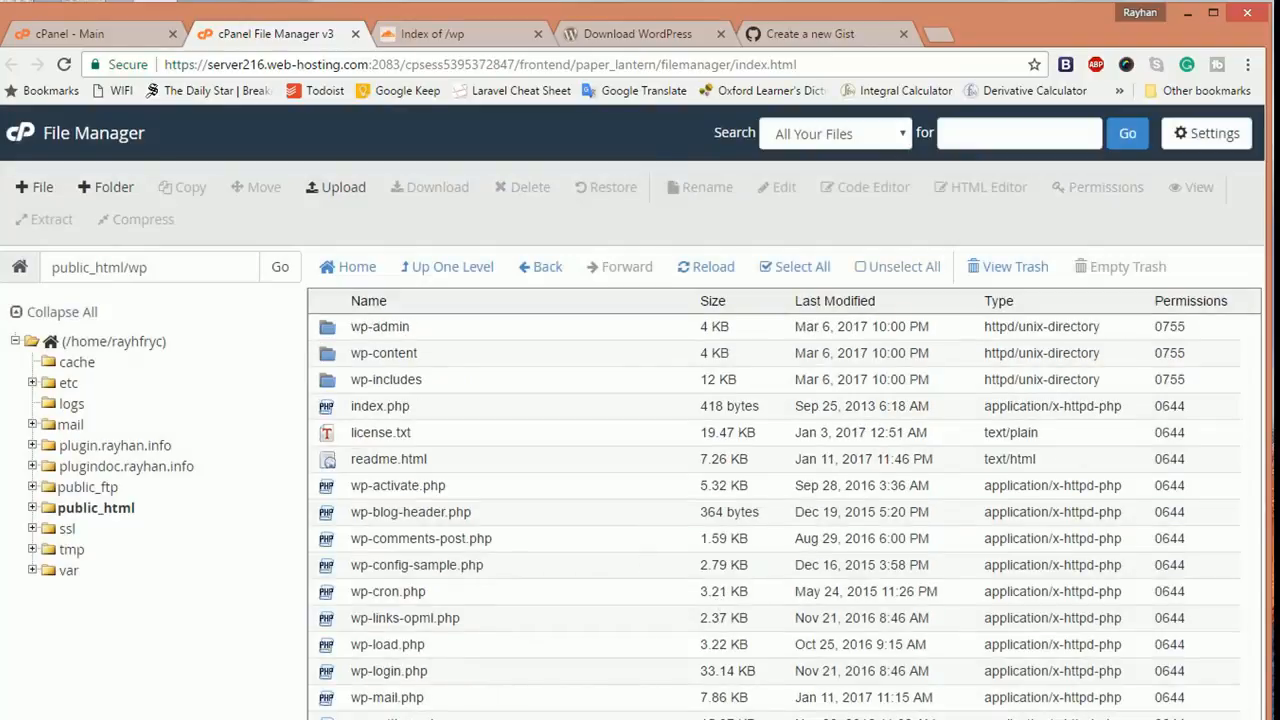
Reload rayhan.info/wp in the browser tab to open the WordPress setup page.
click(452, 30)
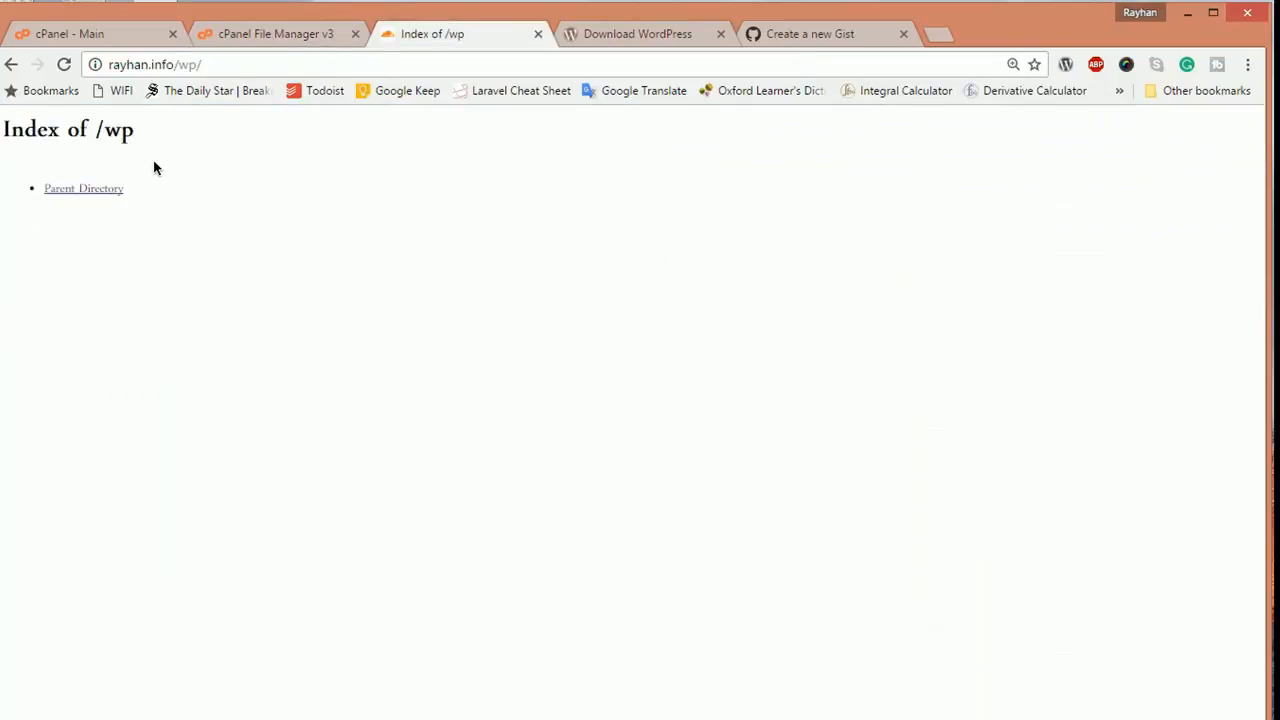
right_click(206, 196)
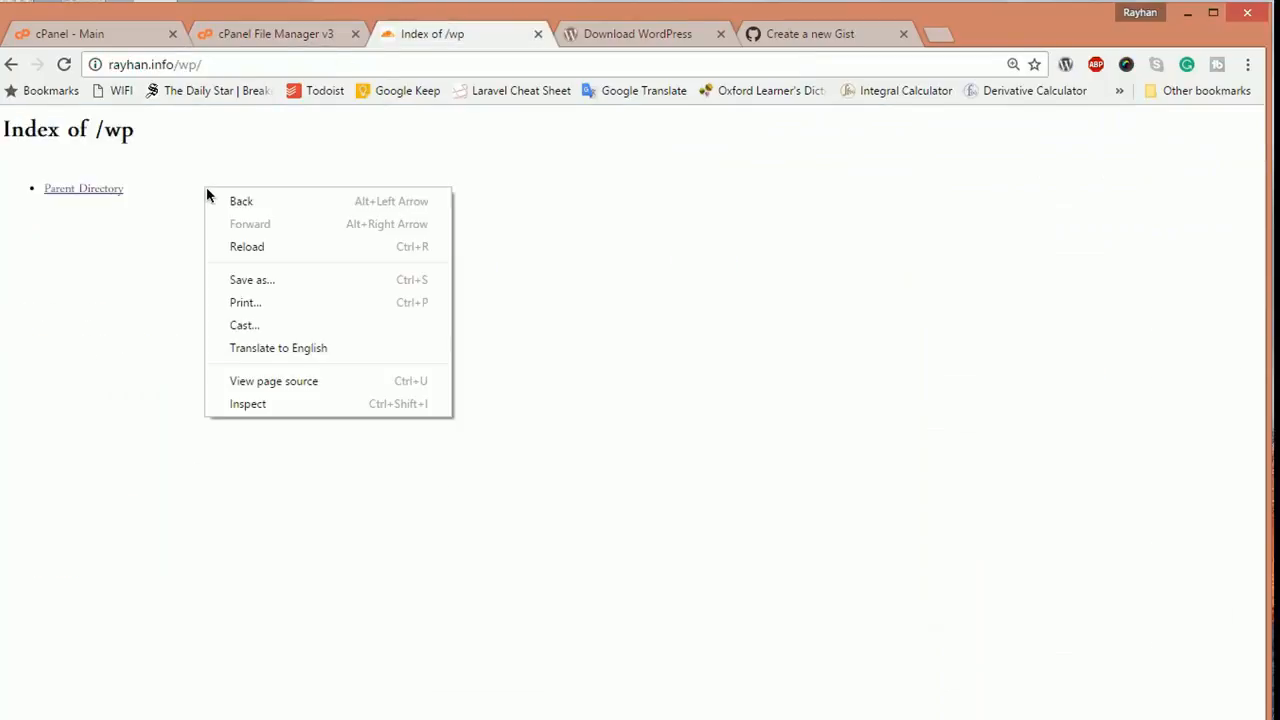
click(256, 248)
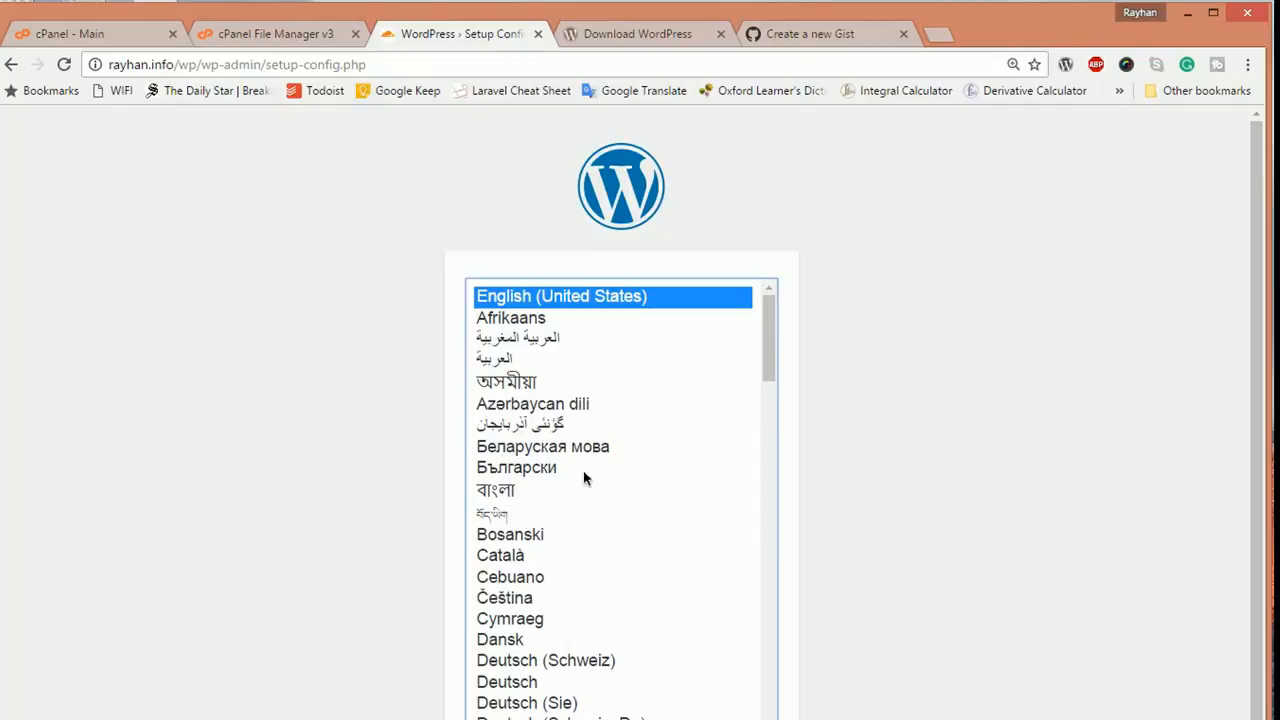
Choose English (United States) as the installation language and continue.
click(521, 500)
scroll(626, 537, down, 20)
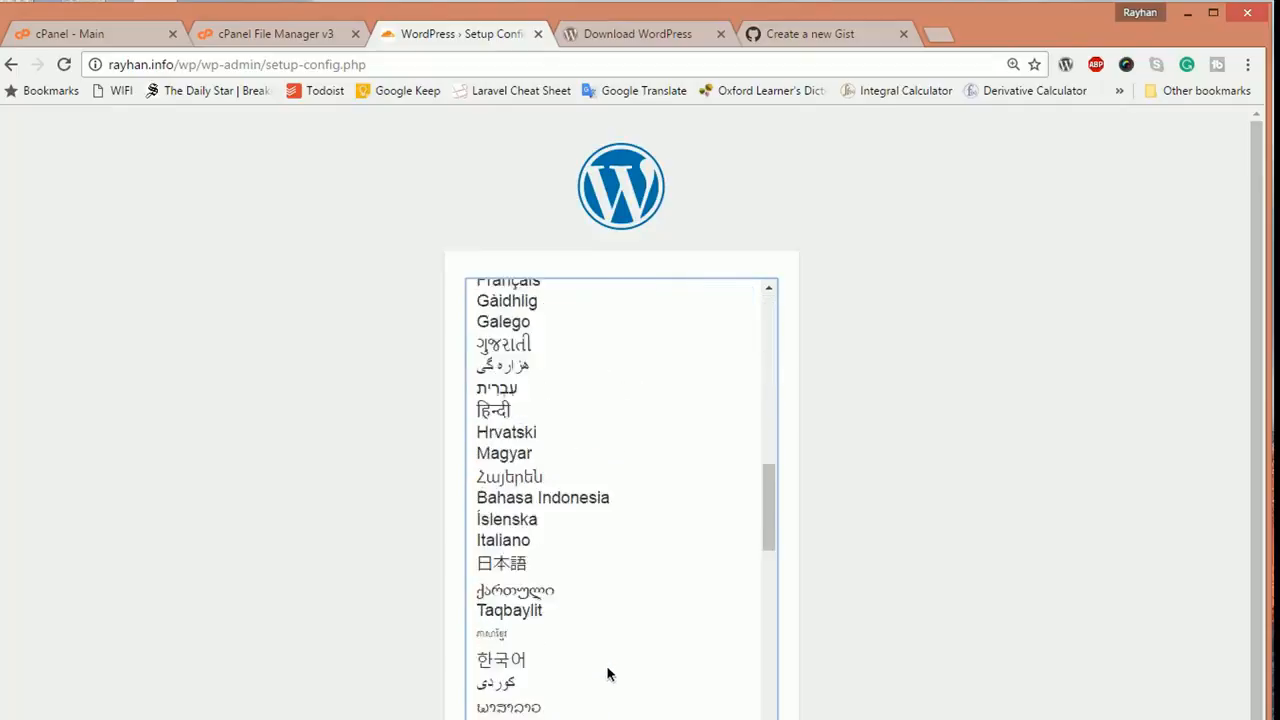
scroll(606, 603, up, 20)
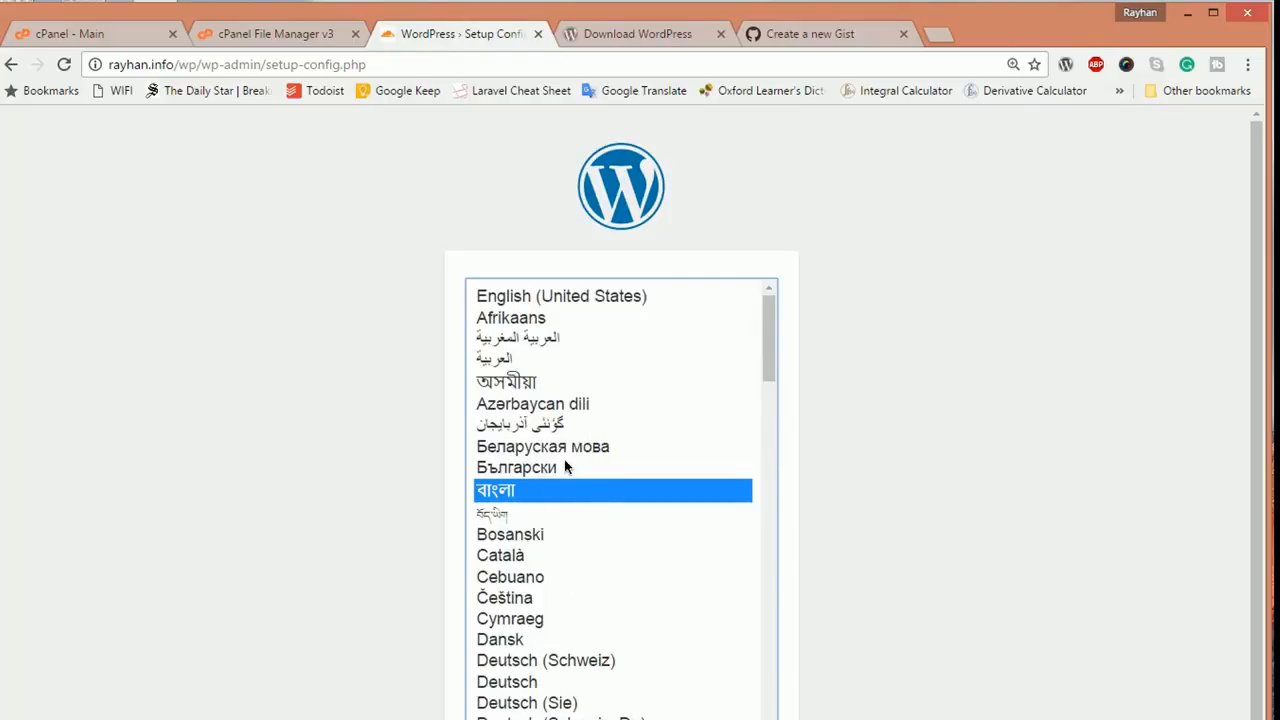
click(579, 299)
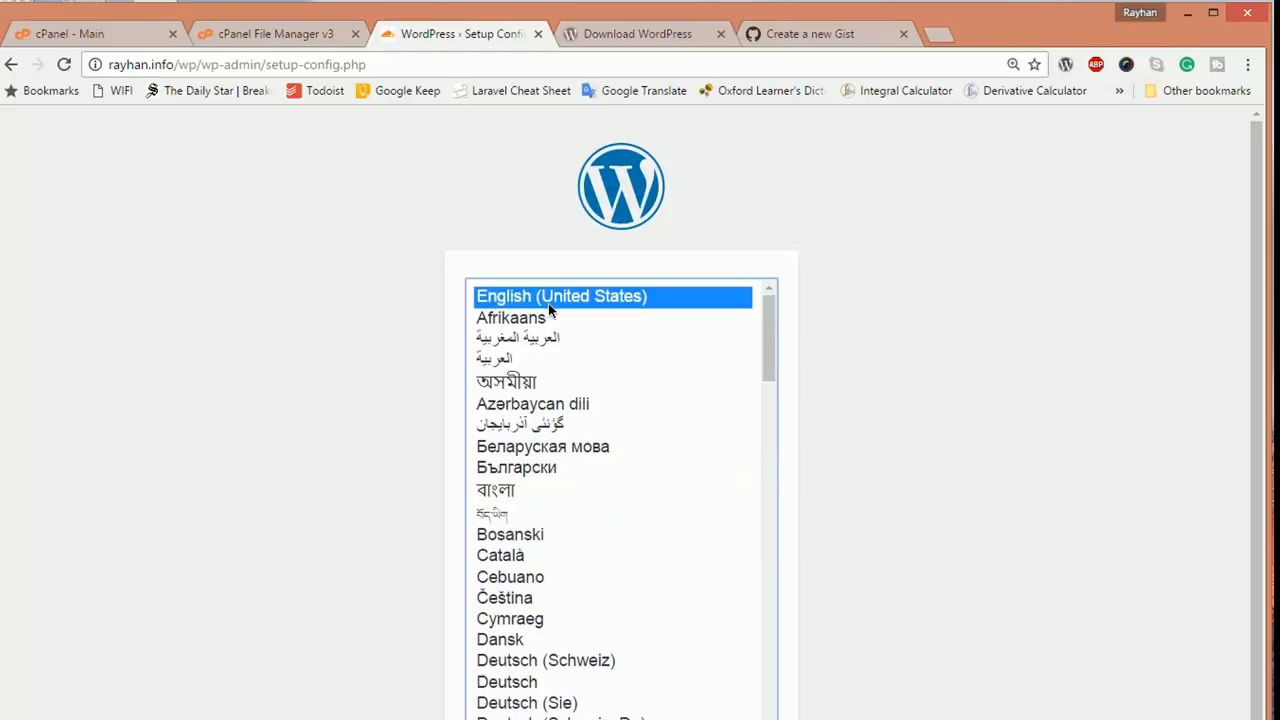
click(735, 718)
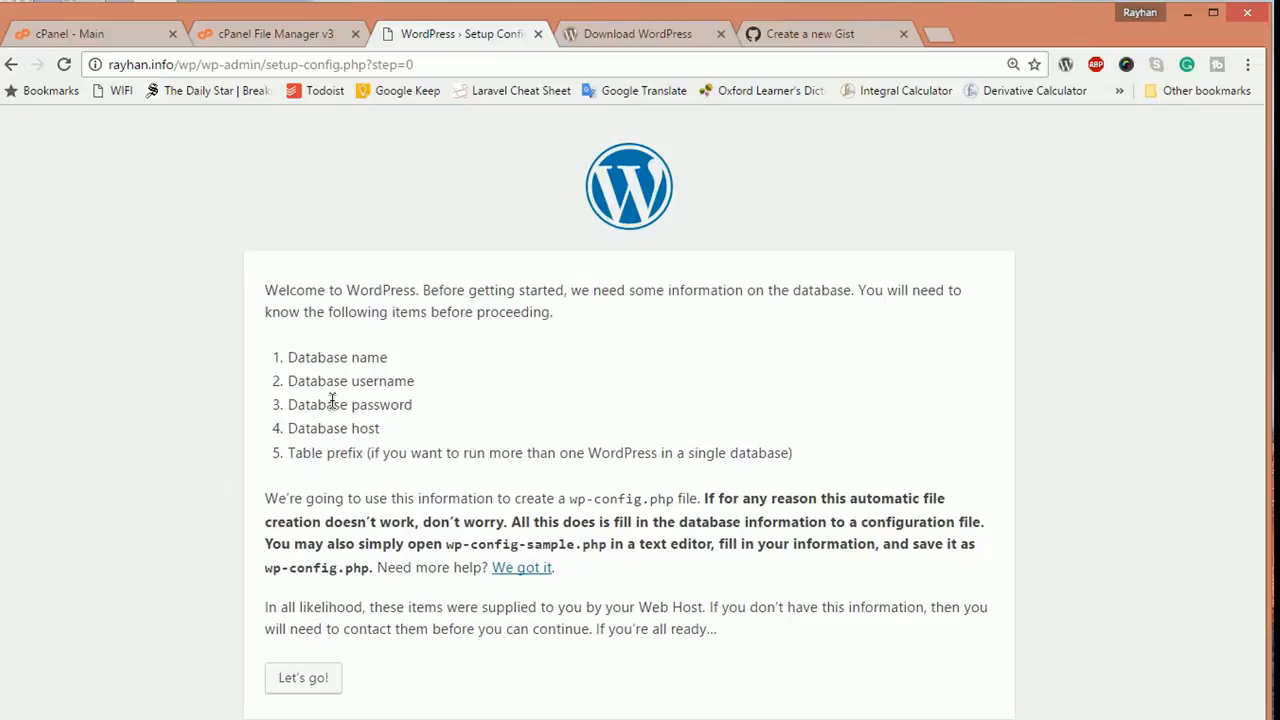
Review the list of required database details and proceed to the database connection form.
drag(287, 357, 400, 362)
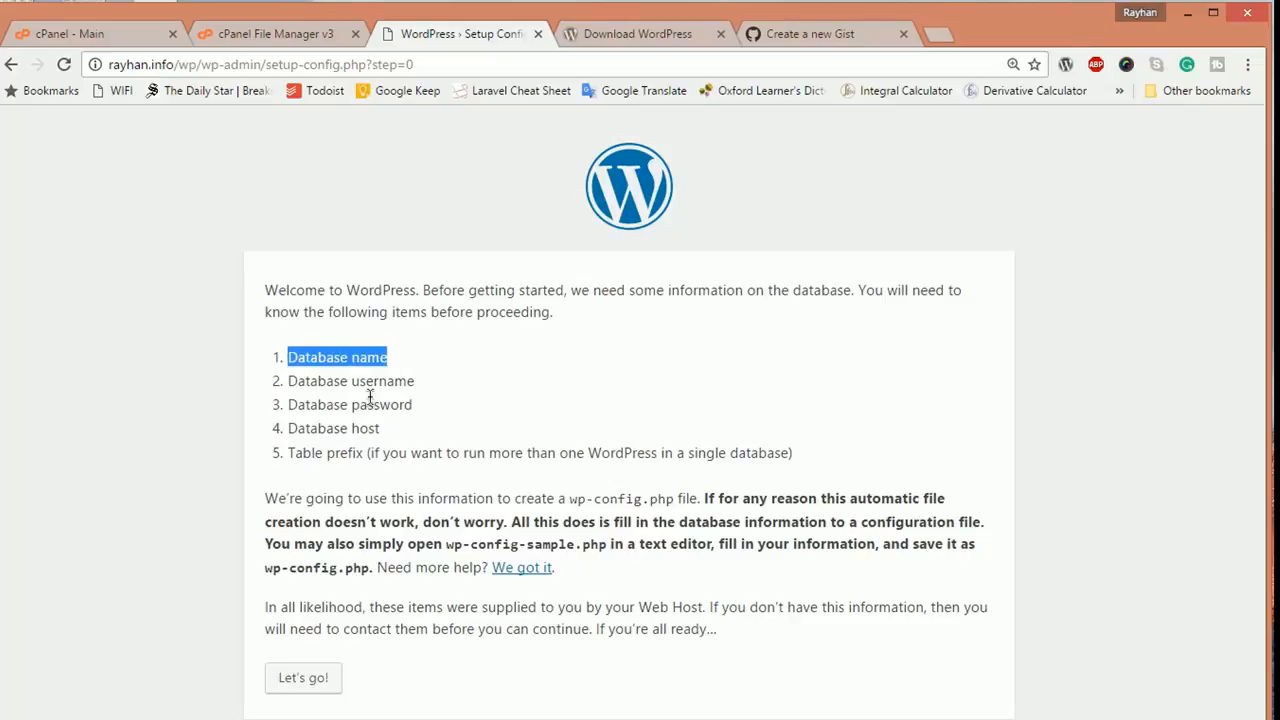
drag(288, 383, 470, 394)
drag(288, 406, 448, 419)
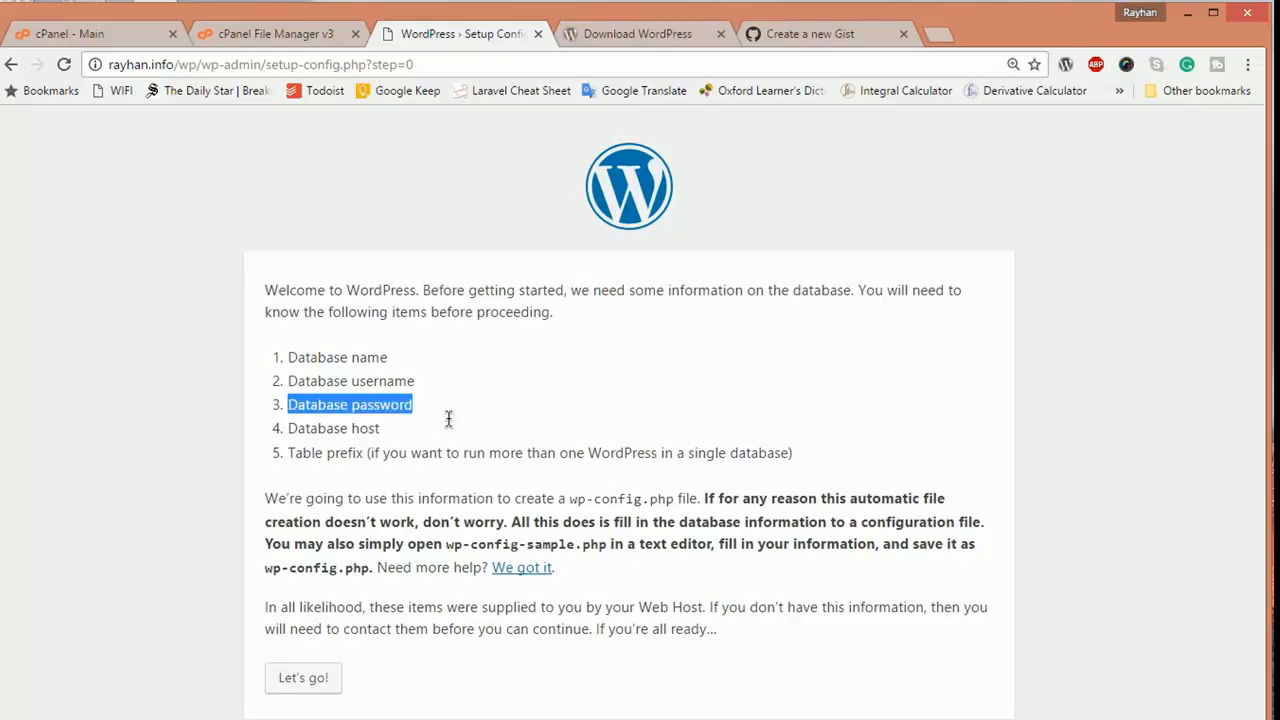
drag(287, 430, 383, 438)
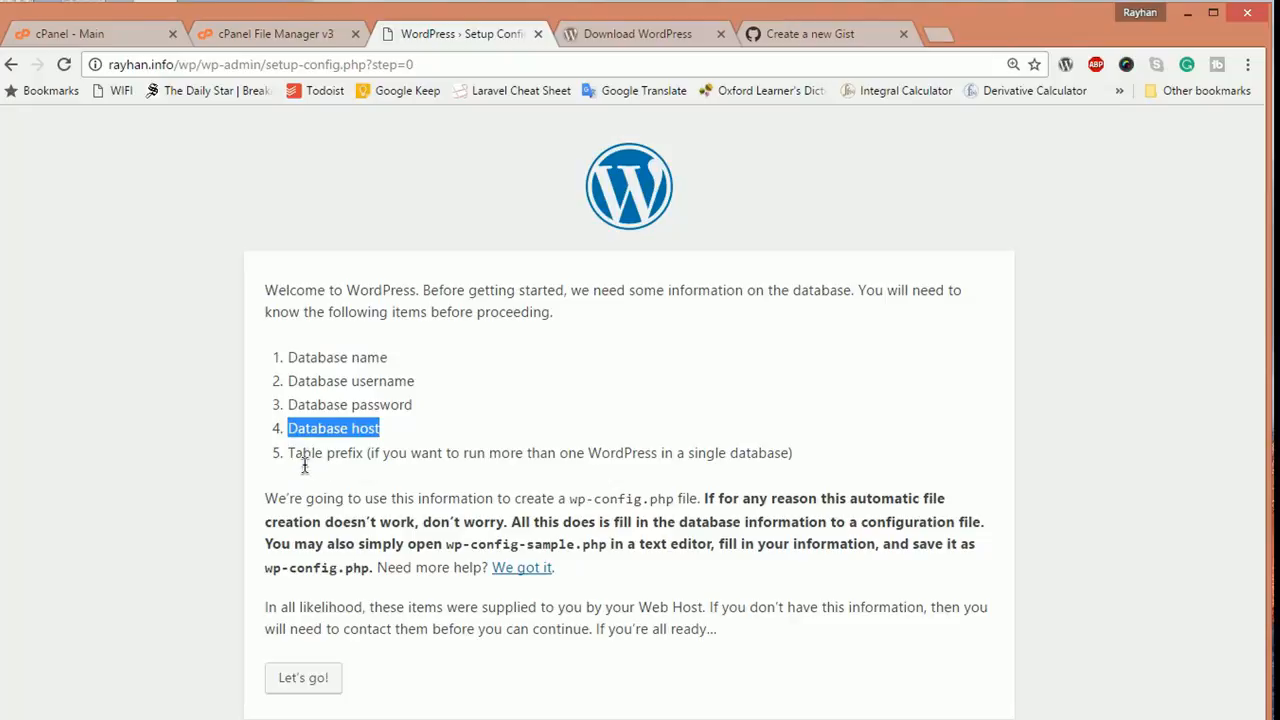
drag(288, 455, 414, 460)
click(414, 460)
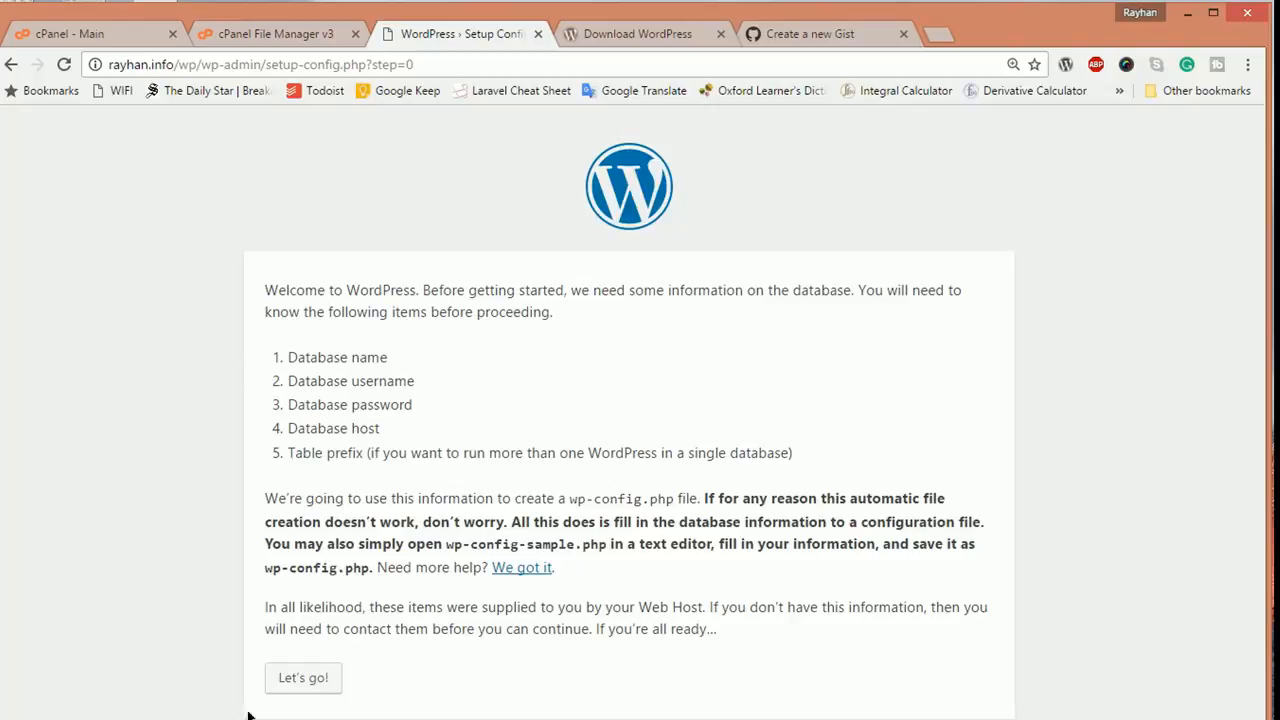
click(308, 684)
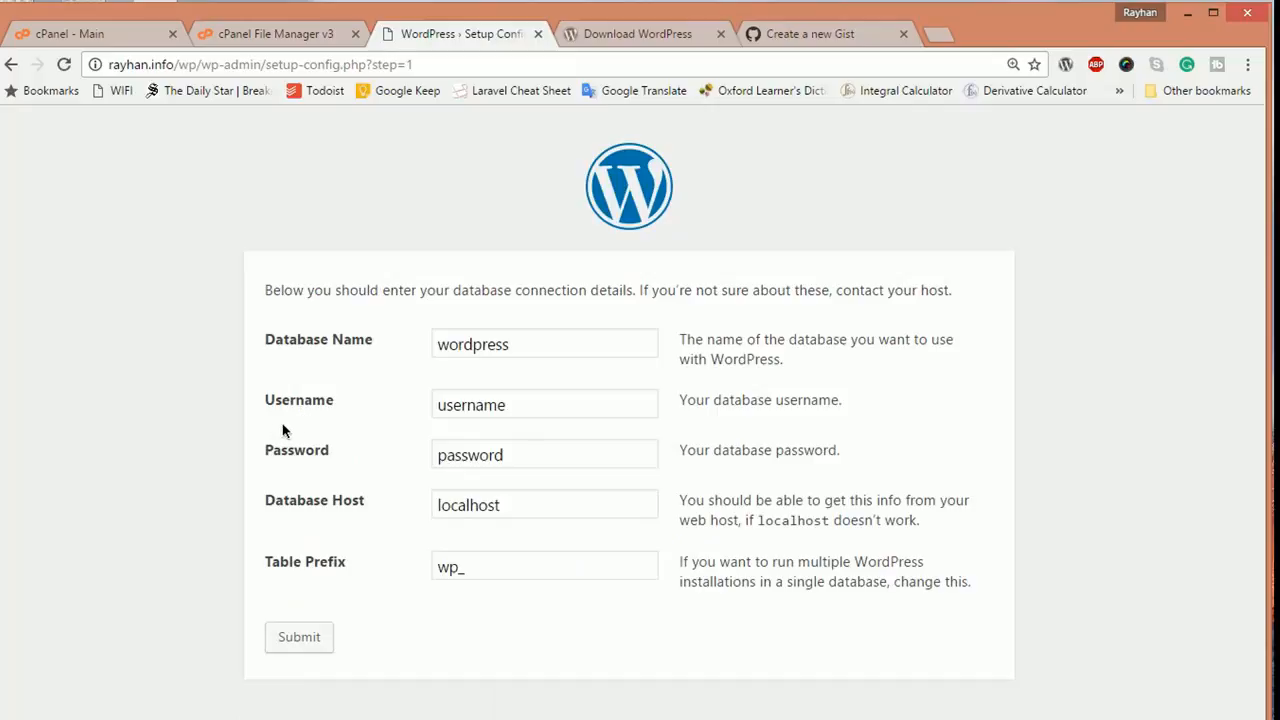
Copy the database name from the GitHub Gist notes and paste it into both the Database Name and Username fields.
drag(268, 350, 411, 356)
click(278, 392)
drag(560, 355, 334, 357)
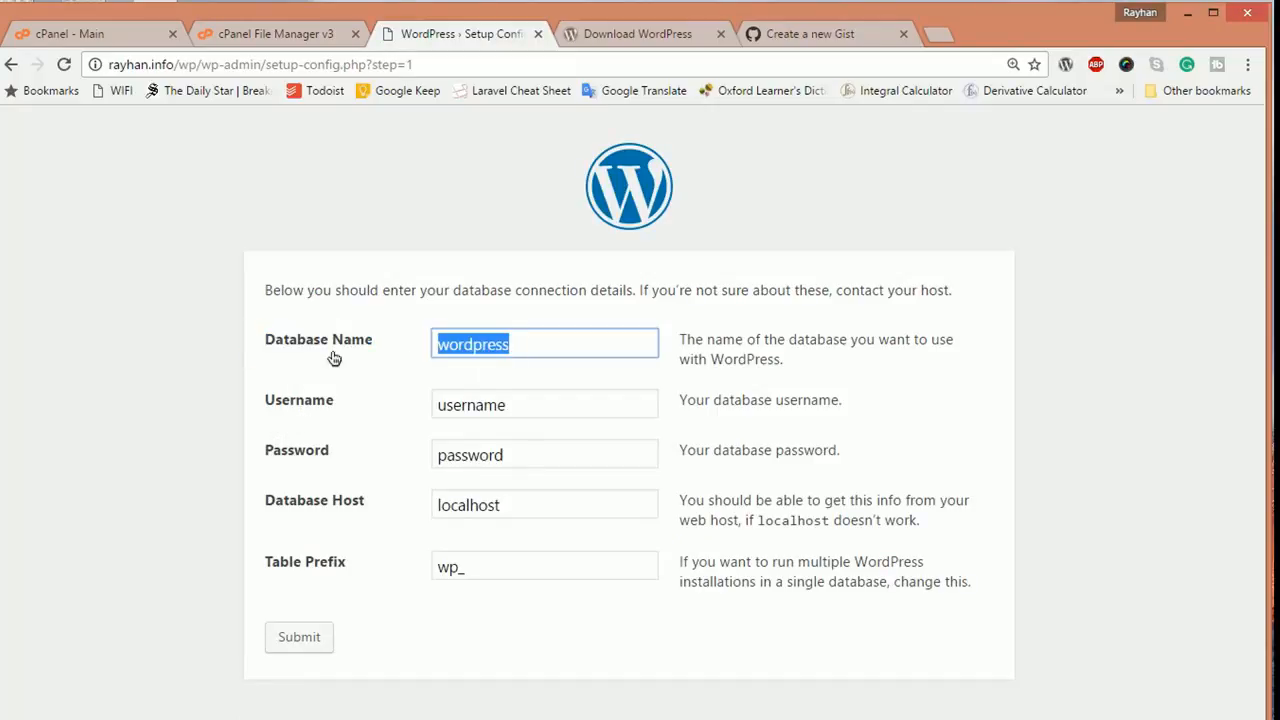
click(800, 34)
drag(320, 366, 156, 371)
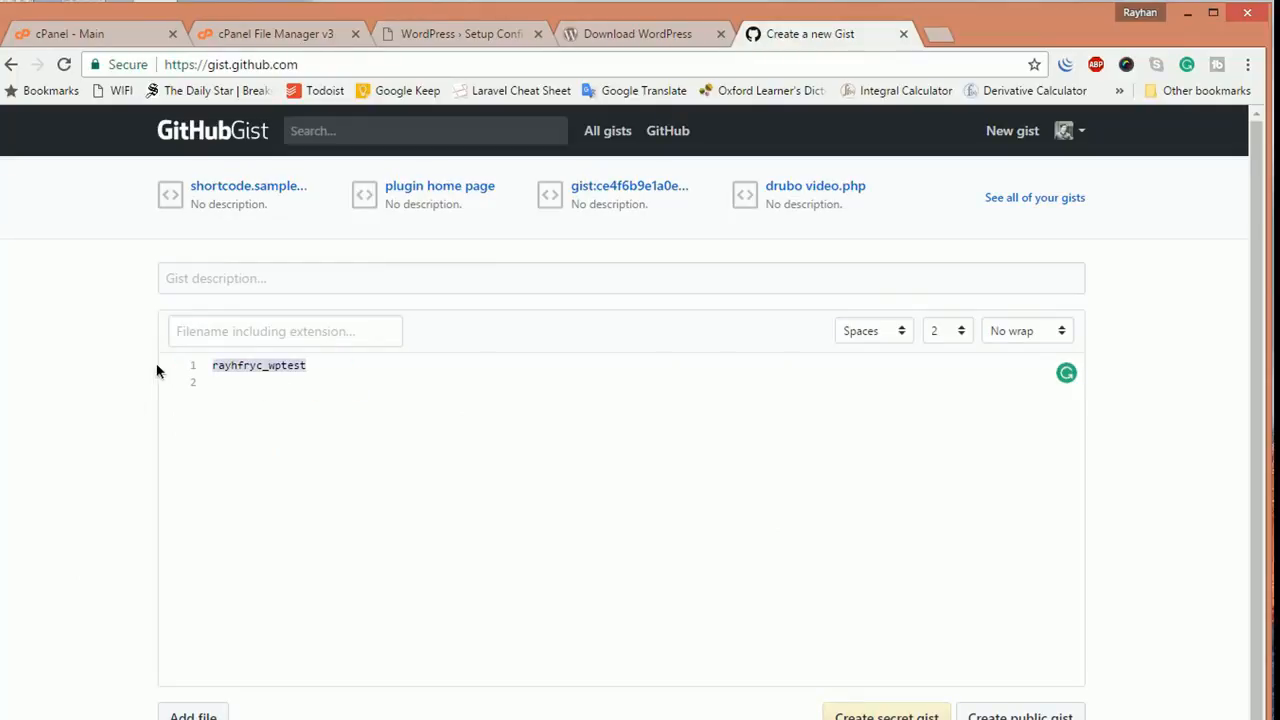
right_click(244, 377)
click(286, 407)
click(495, 38)
key(ctrl+v)
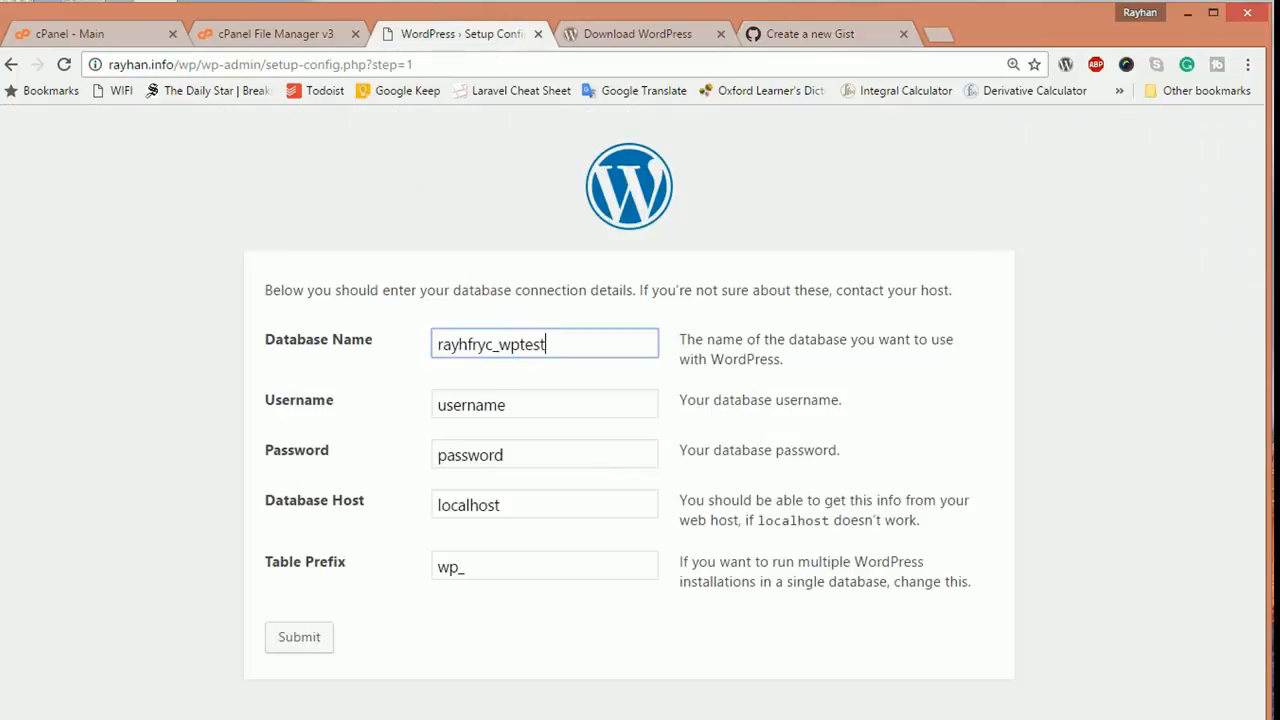
double_click(534, 404)
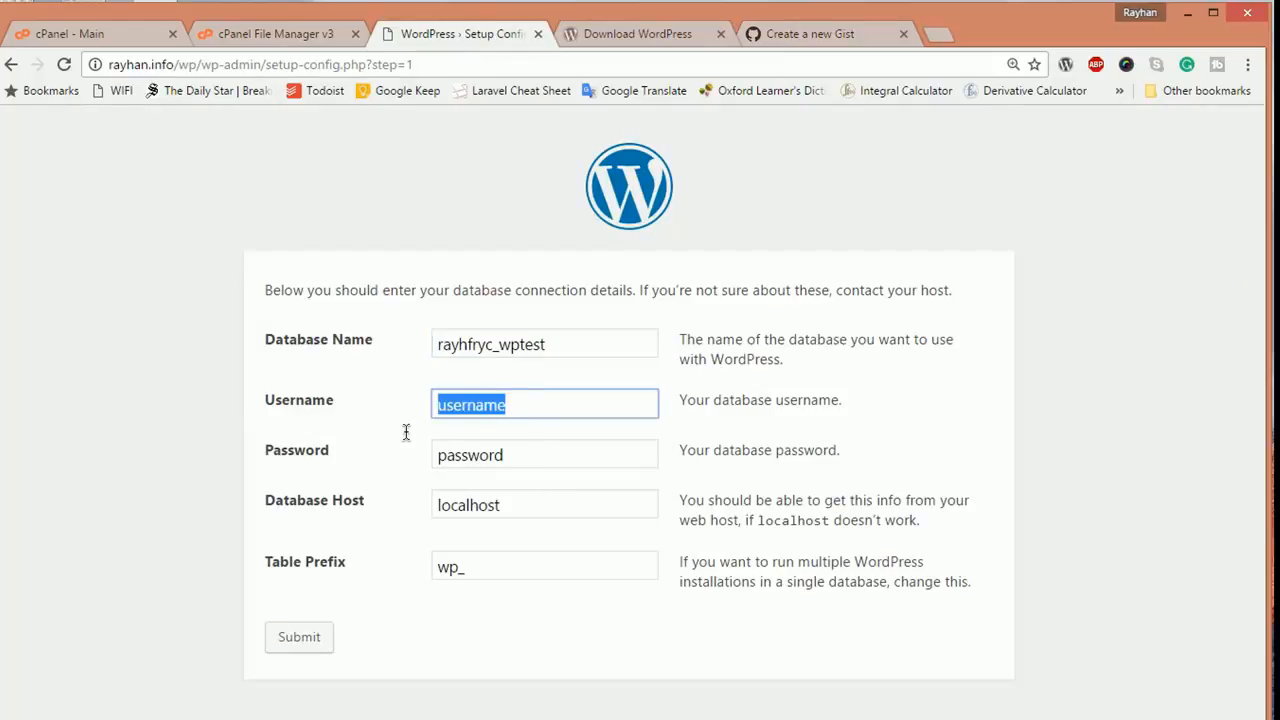
key(ctrl+v)
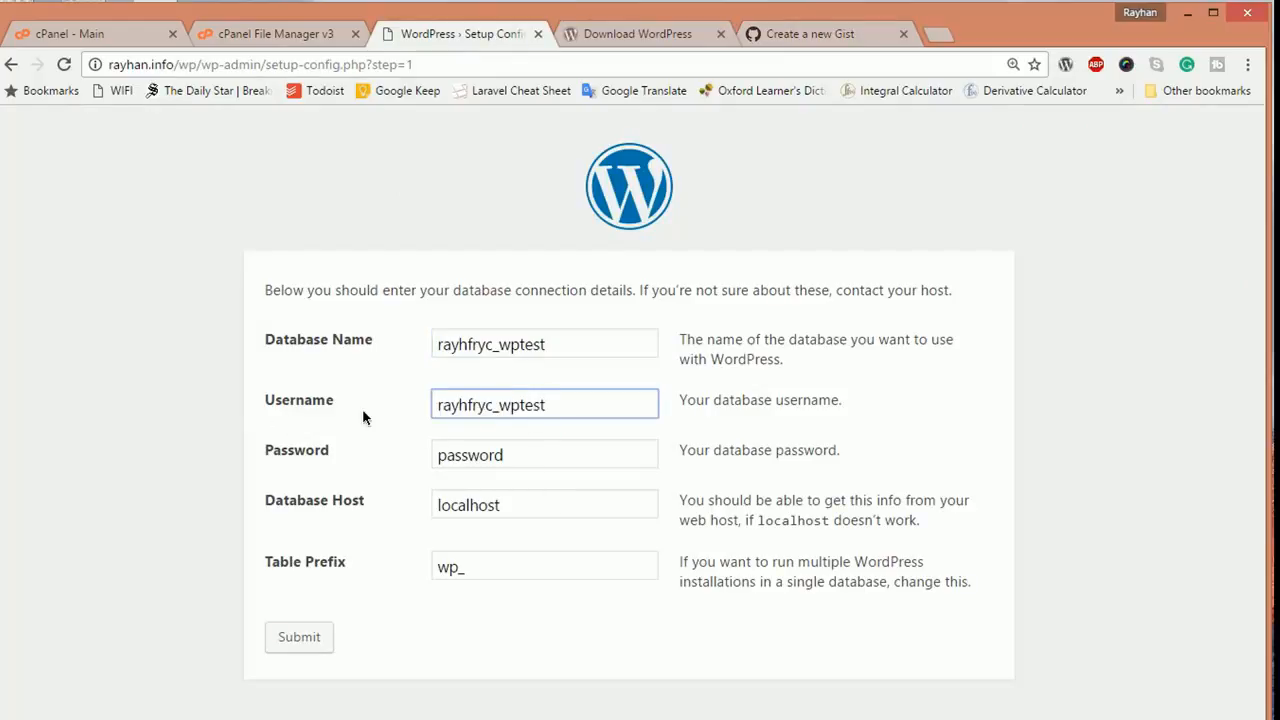
Enter the database user's password in the Password field of the connection form.
double_click(500, 460)
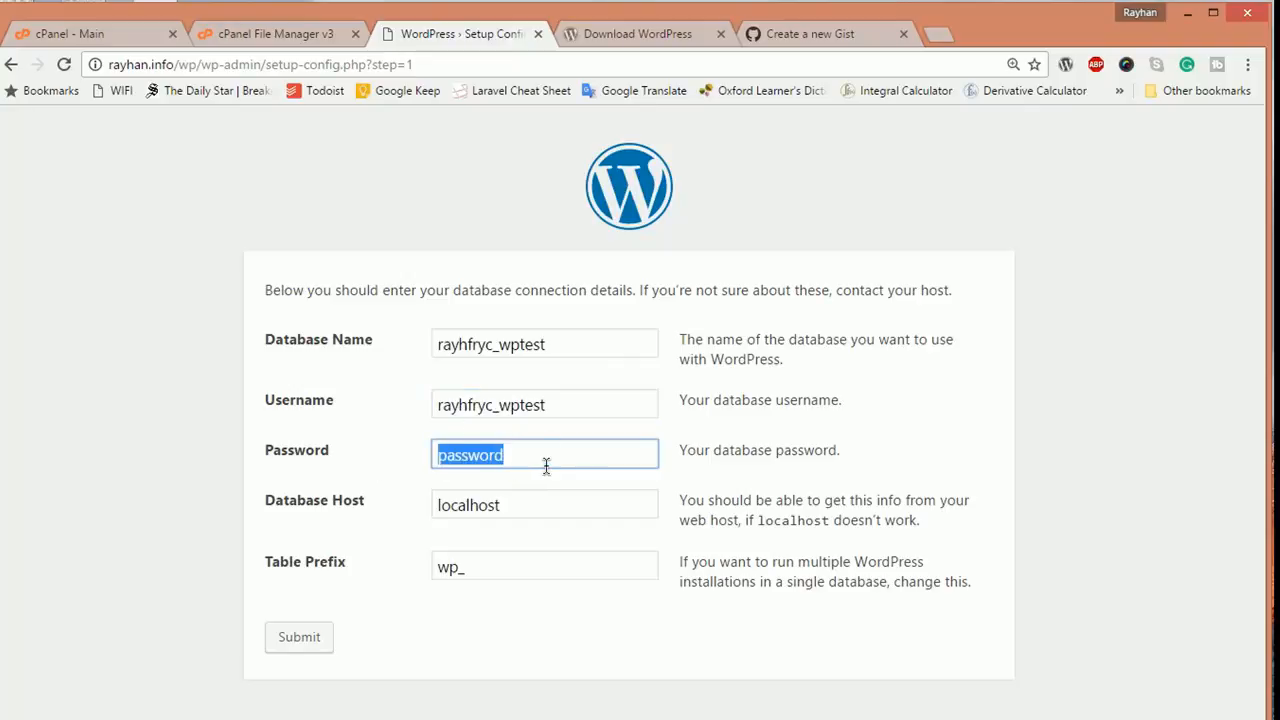
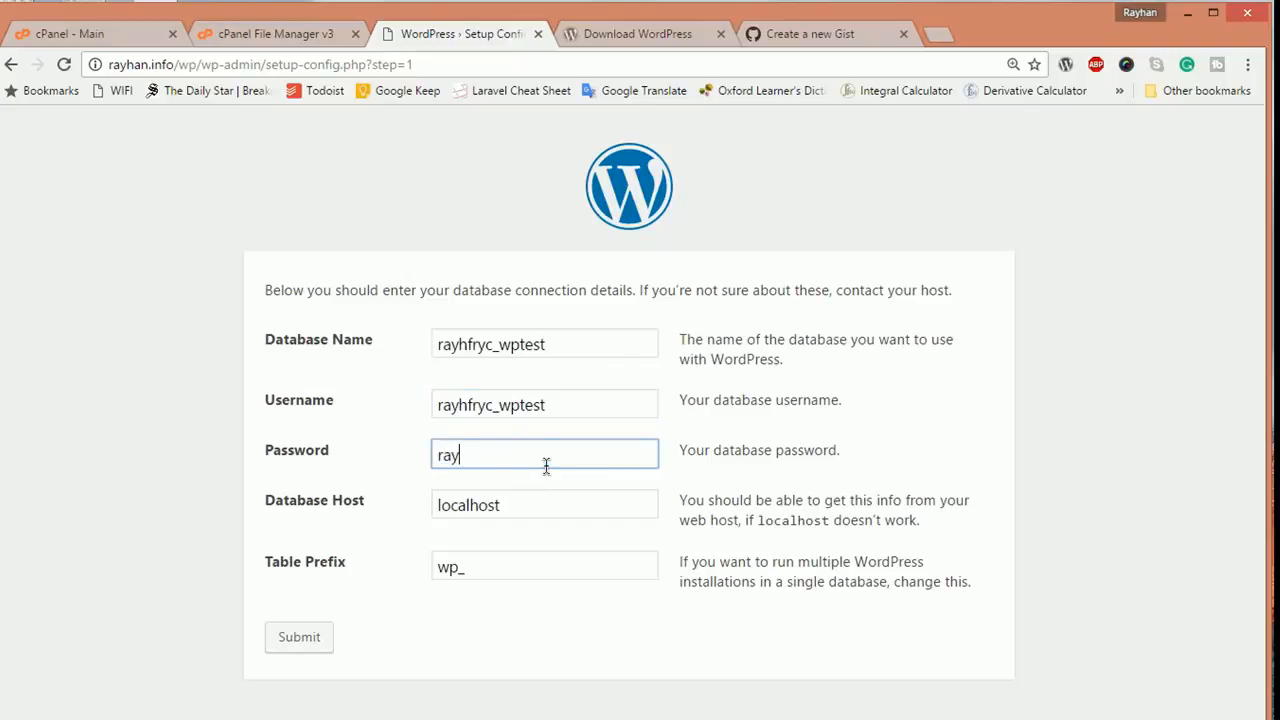
key(Tab)
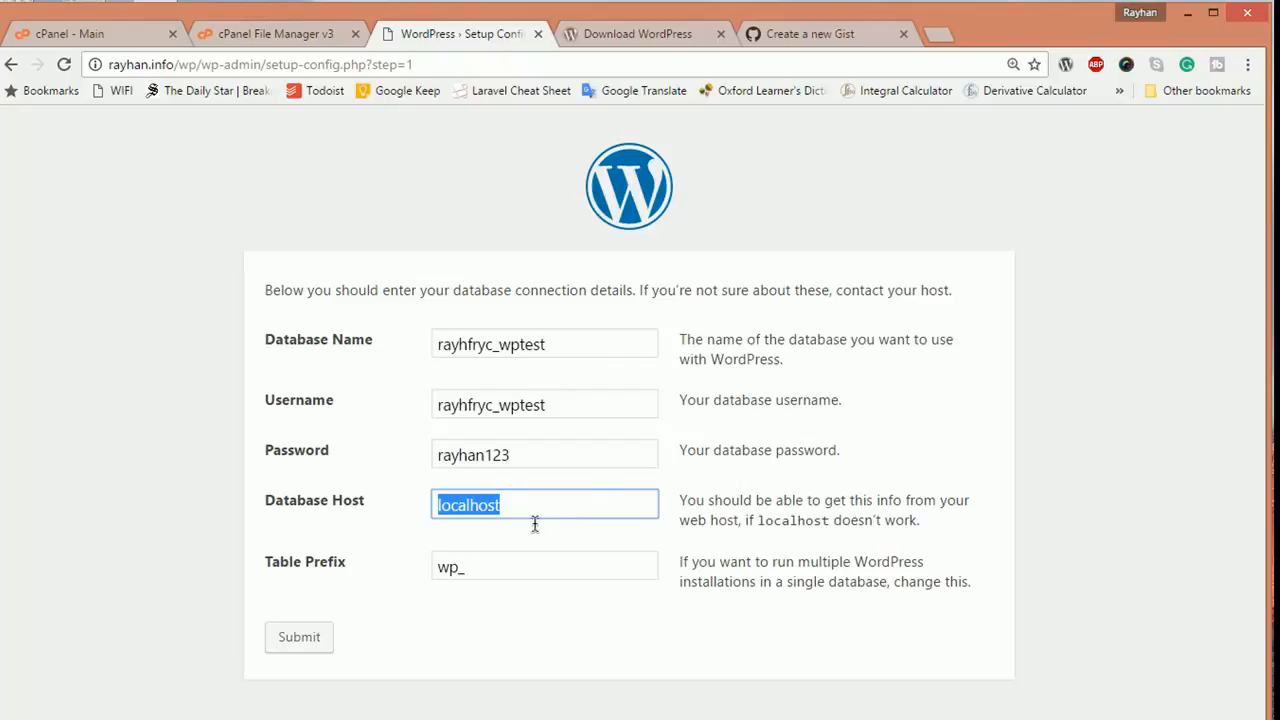
Submit the database connection form with localhost as the Database Host and wp_ as the Table Prefix.
click(568, 516)
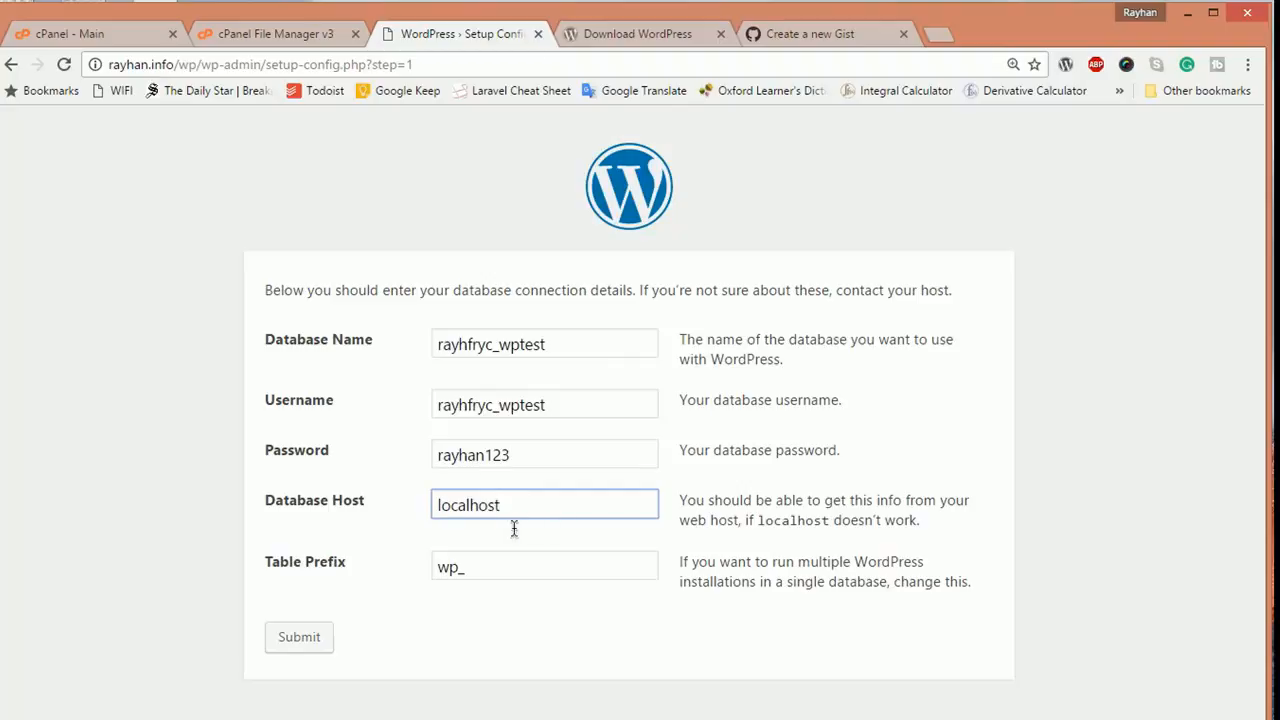
drag(548, 518, 403, 524)
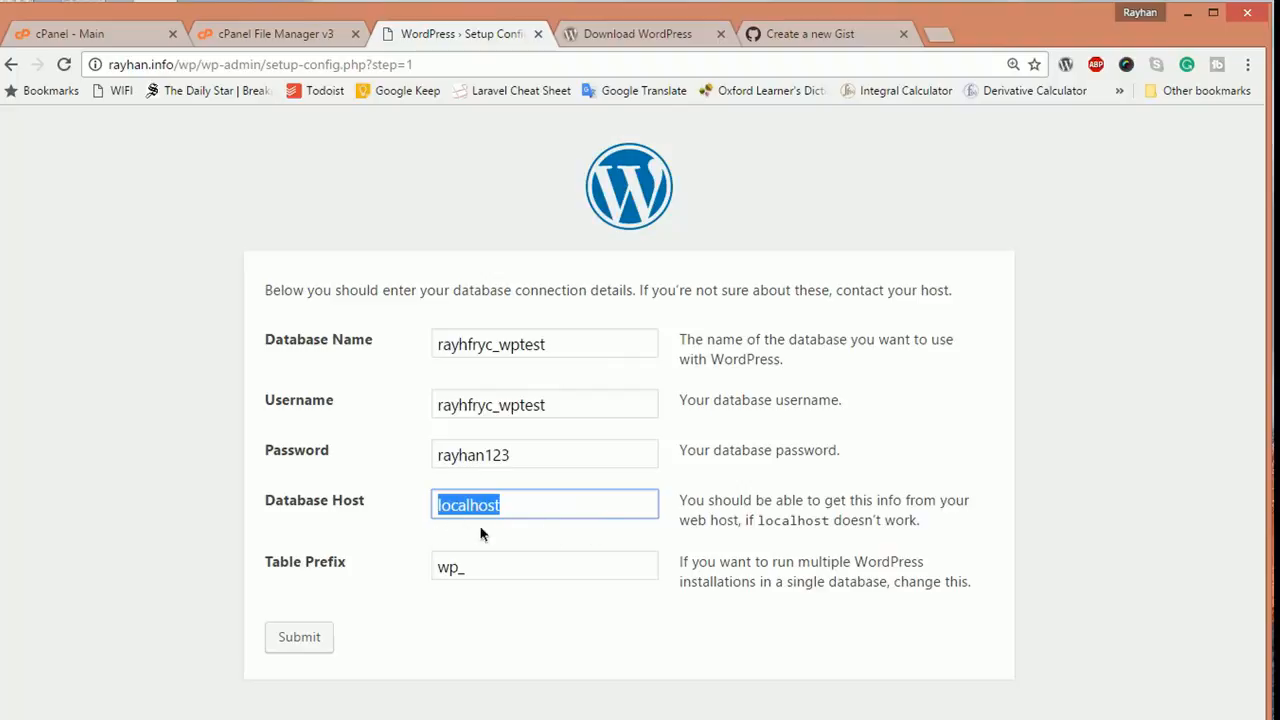
click(544, 516)
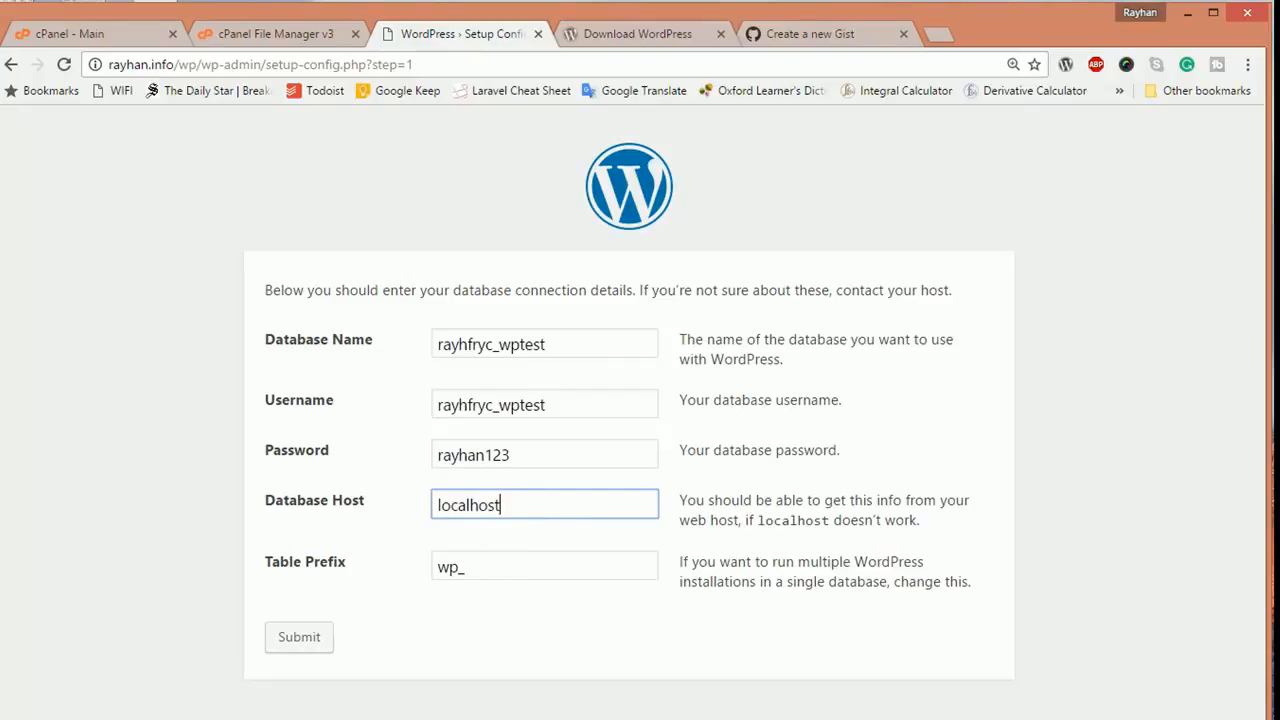
drag(575, 512, 344, 520)
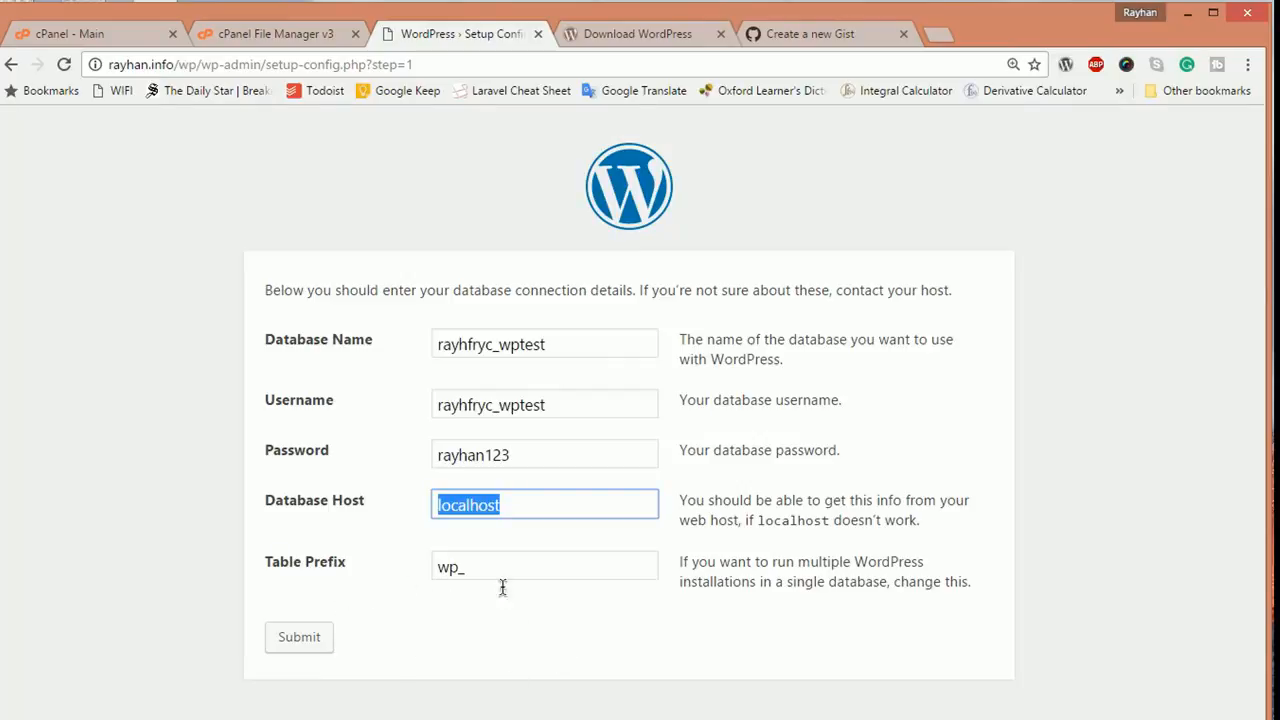
key(Tab)
click(555, 572)
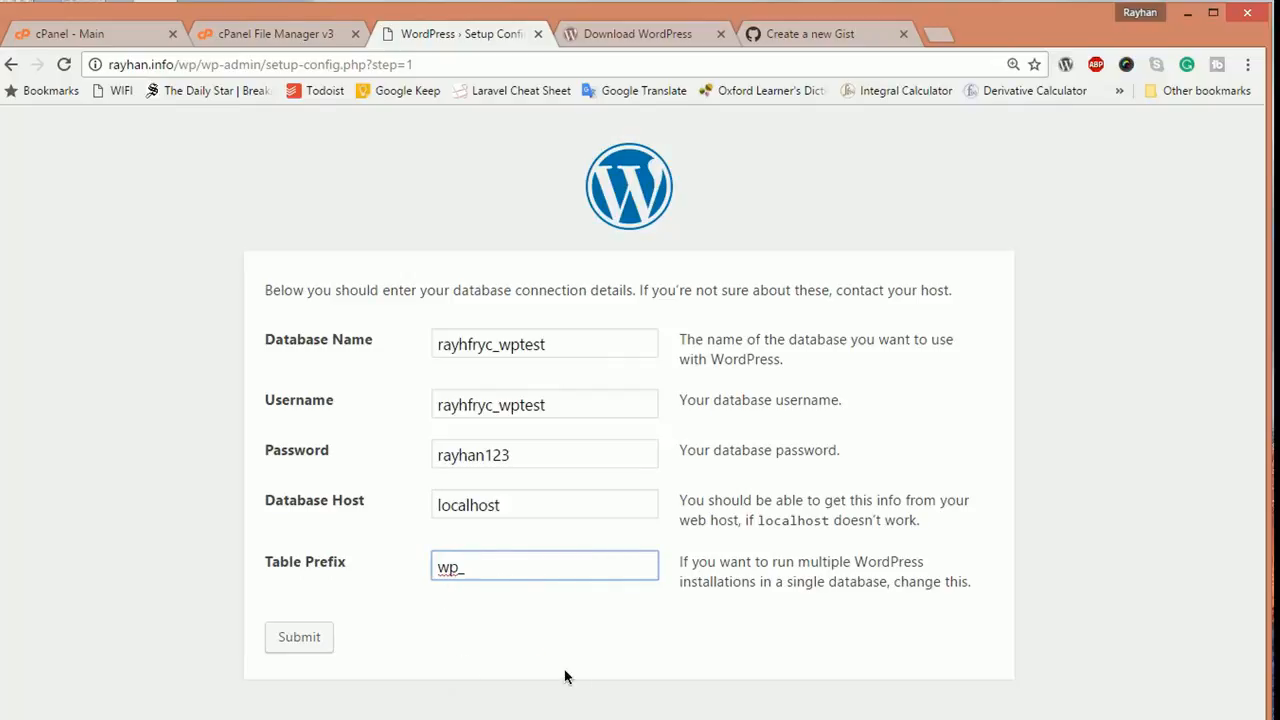
click(292, 636)
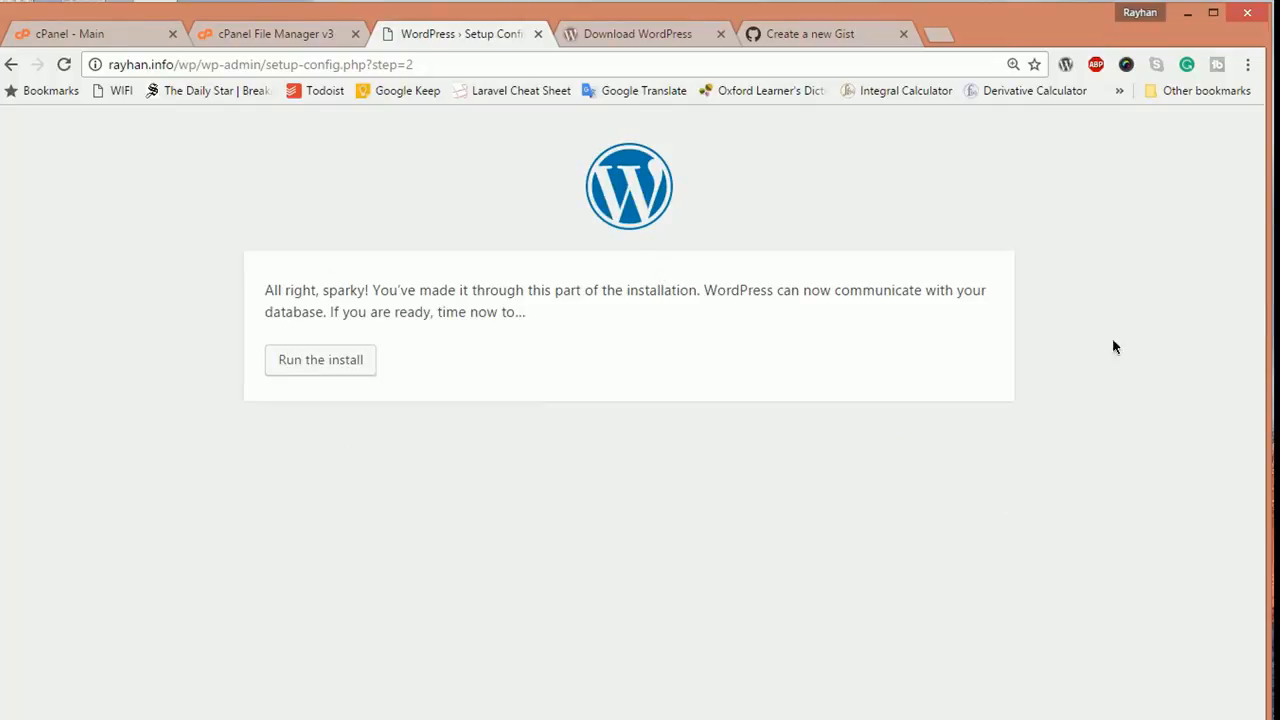
Run the install to open the WordPress site information form.
click(322, 362)
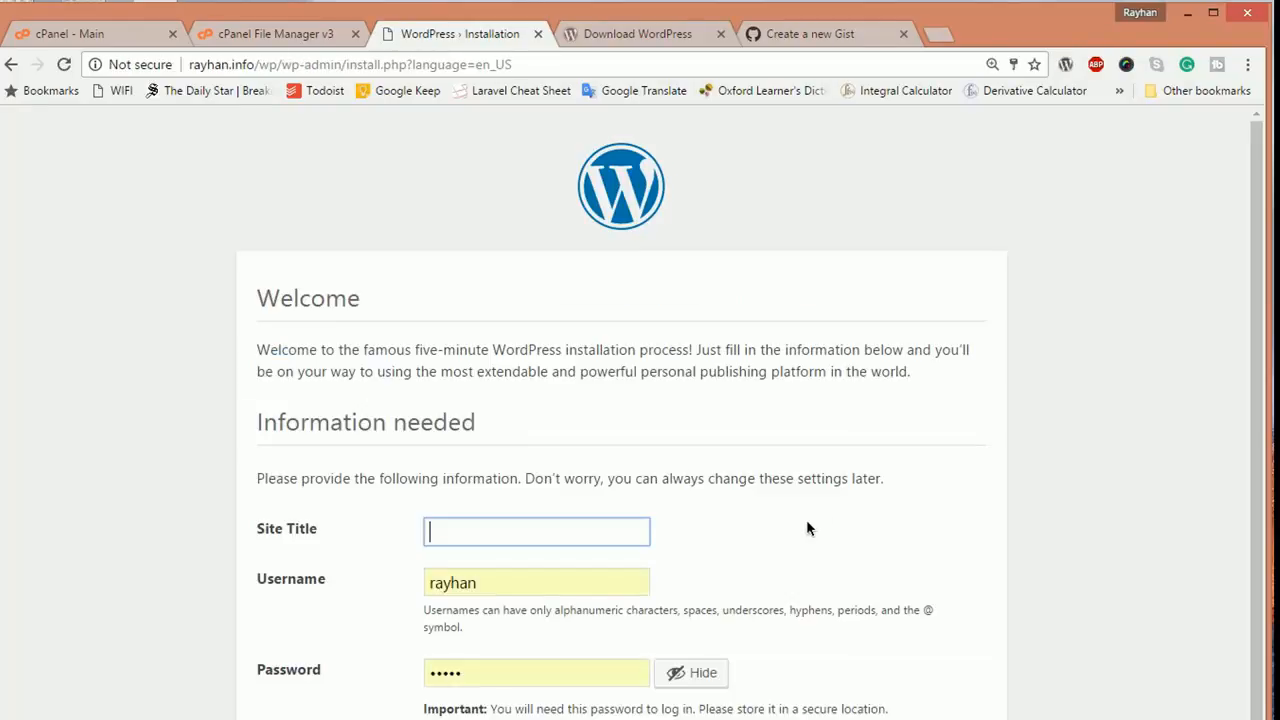
scroll(598, 550, down, 2)
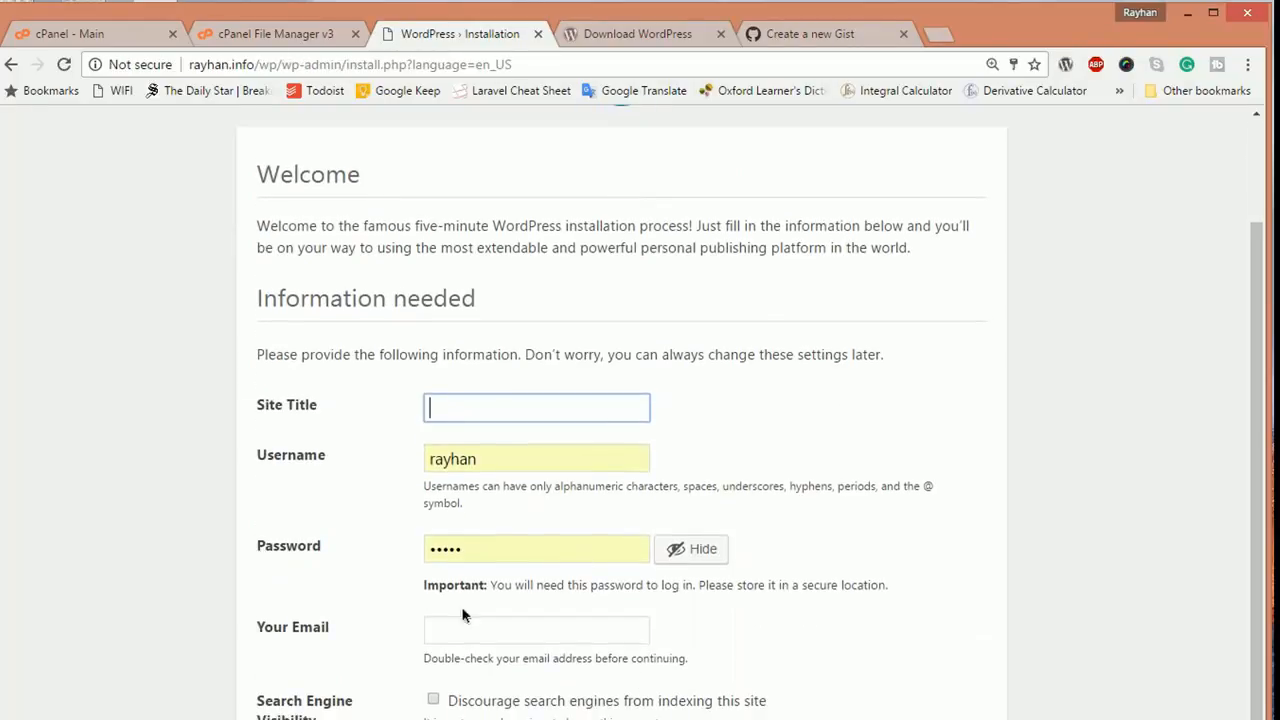
scroll(462, 613, up, 2)
scroll(334, 535, down, 2)
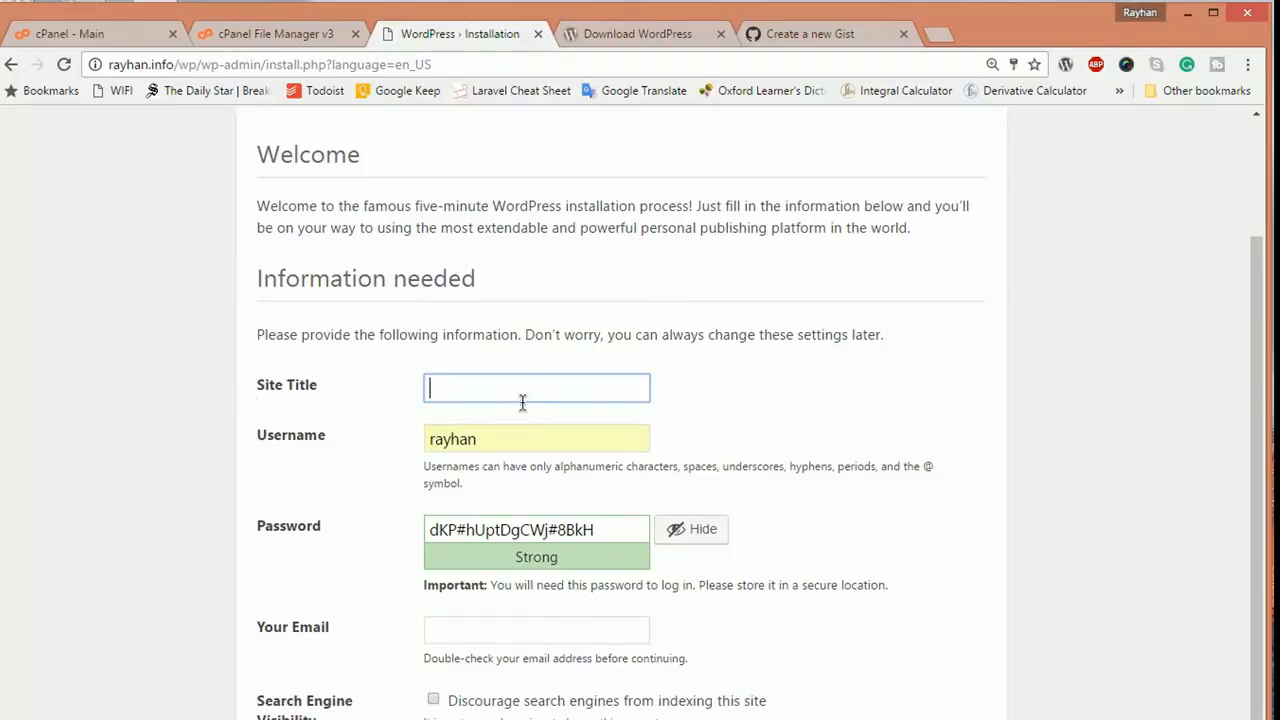
Set the Site Title to Wordpress and enter the admin account's username.
text(Wordpress)
drag(552, 443, 297, 434)
click(570, 444)
click(556, 446)
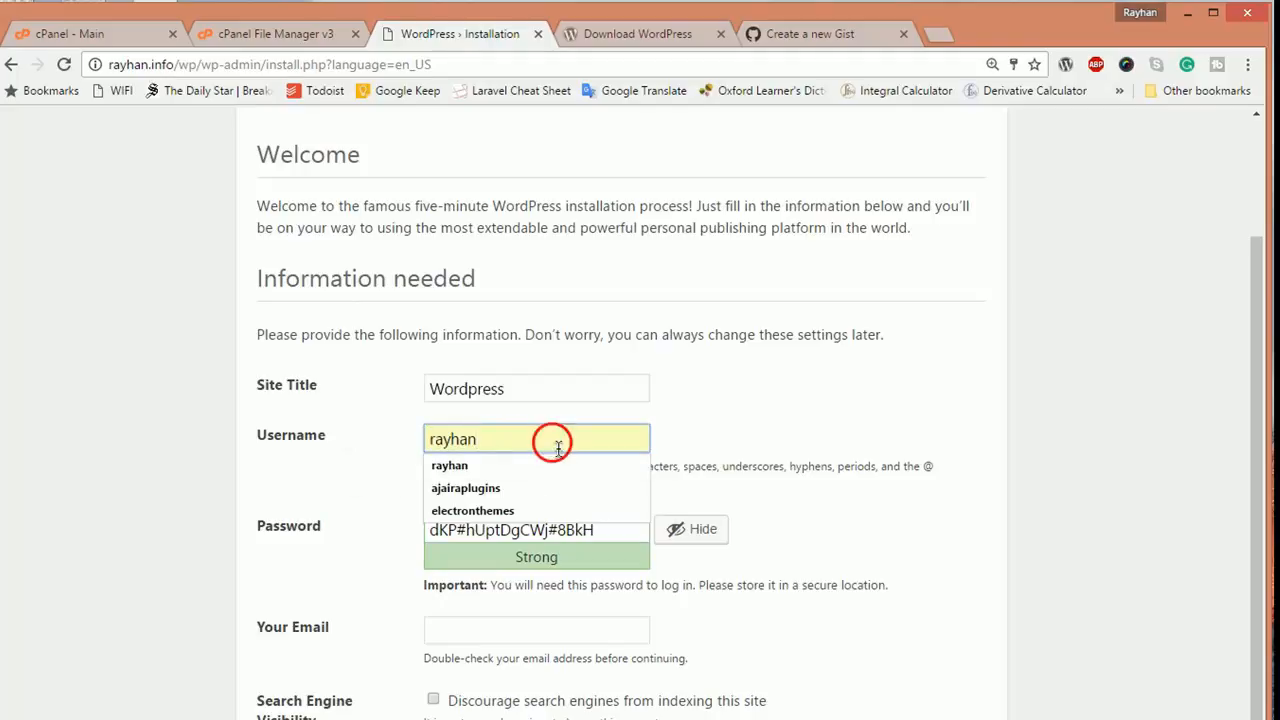
drag(557, 446, 357, 444)
text(rayhan)
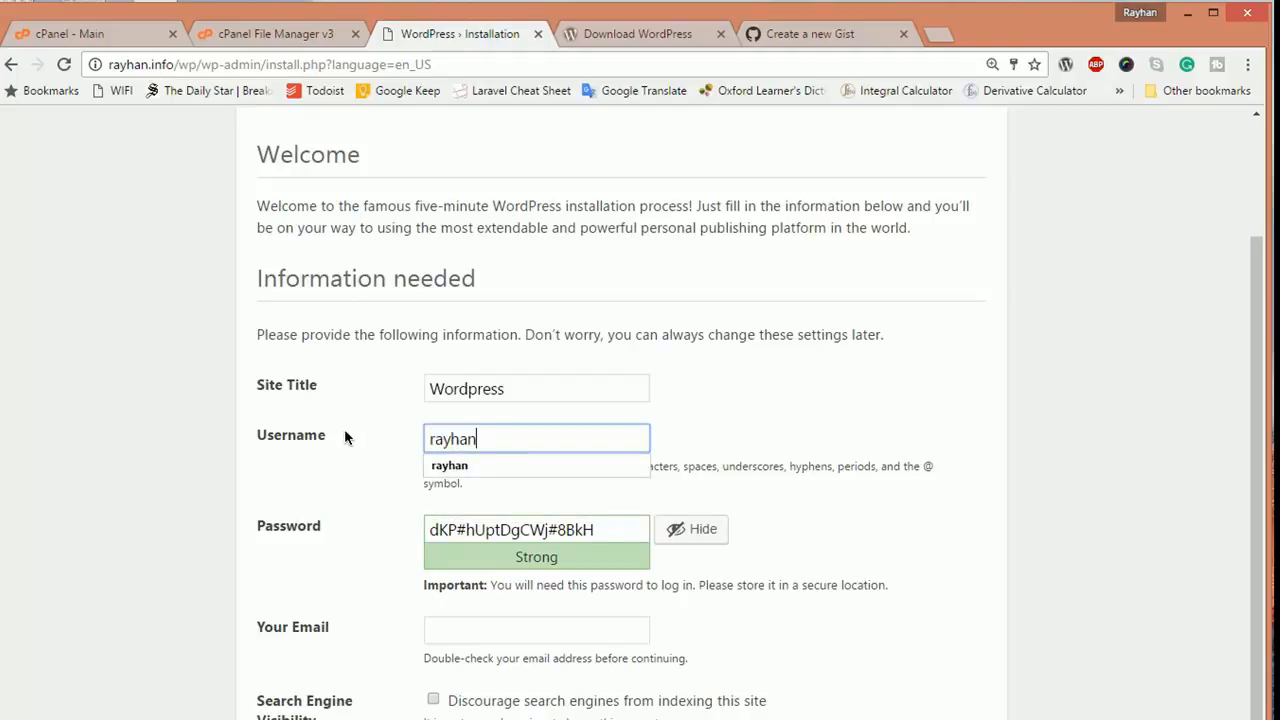
key(ctrl+a)
text(admin)
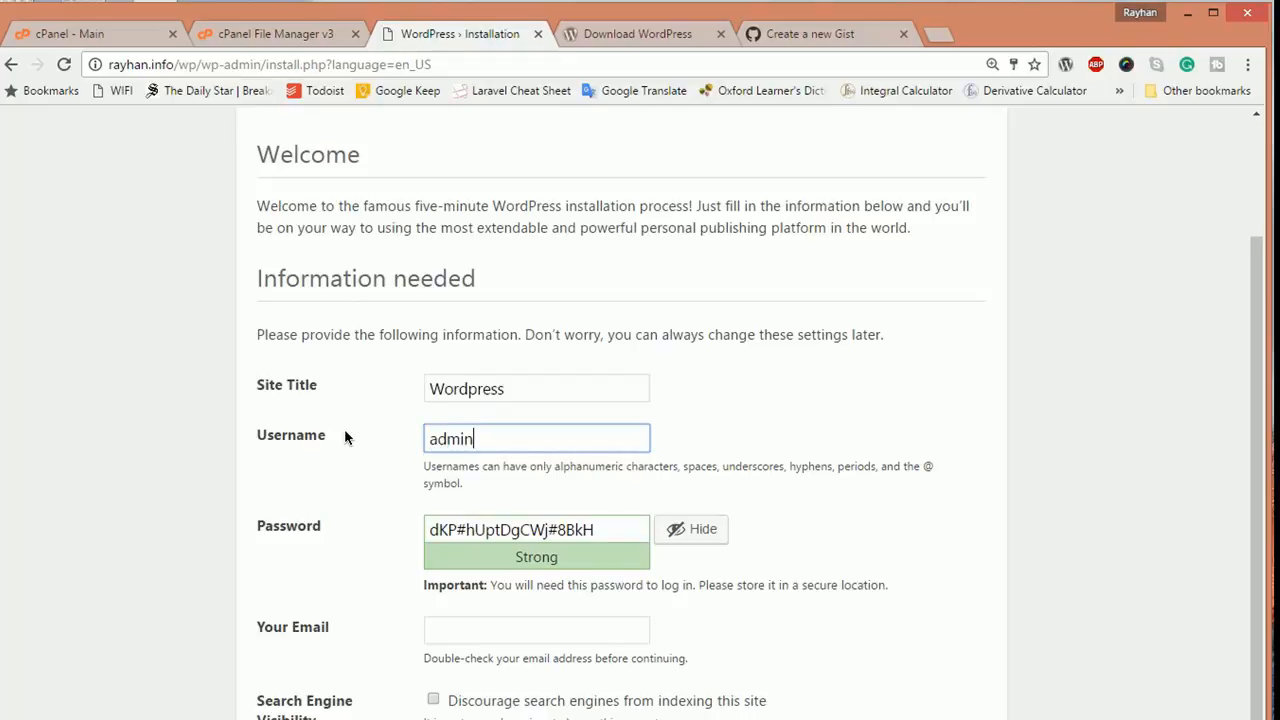
key(BackSpace)
key(BackSpace)
key(BackSpace)
key(BackSpace)
key(BackSpace)
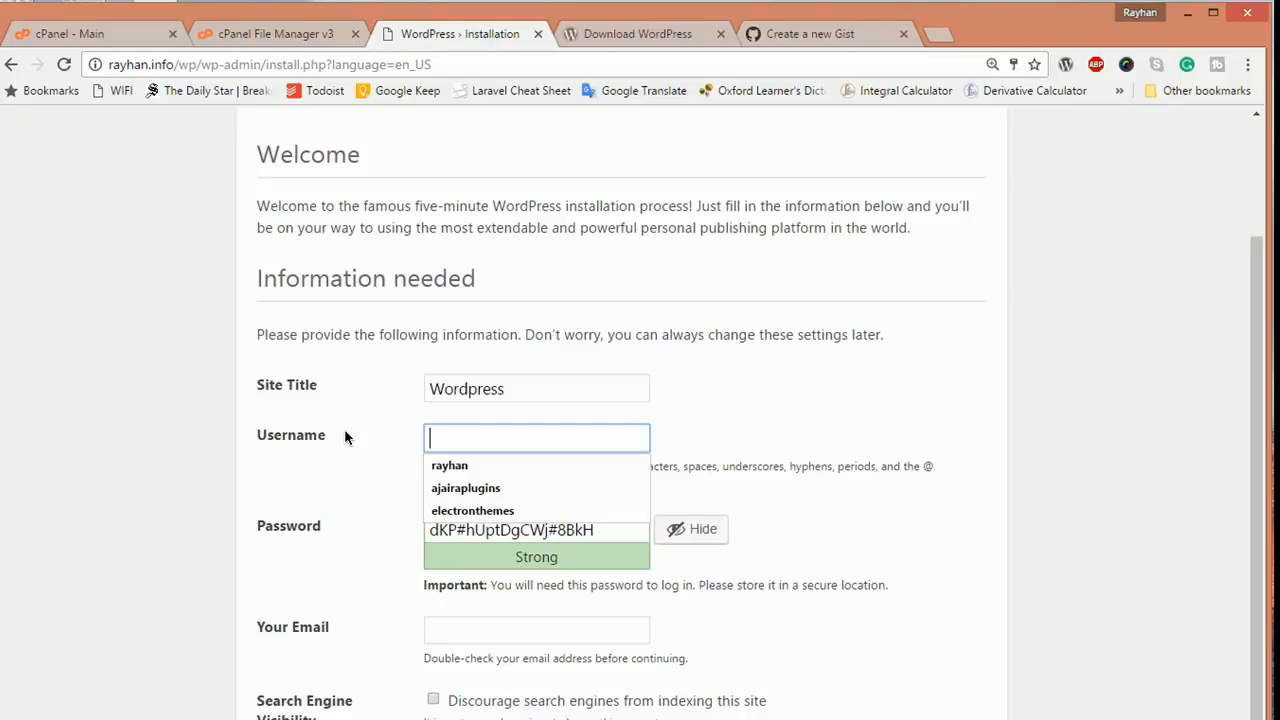
text(rayhan)
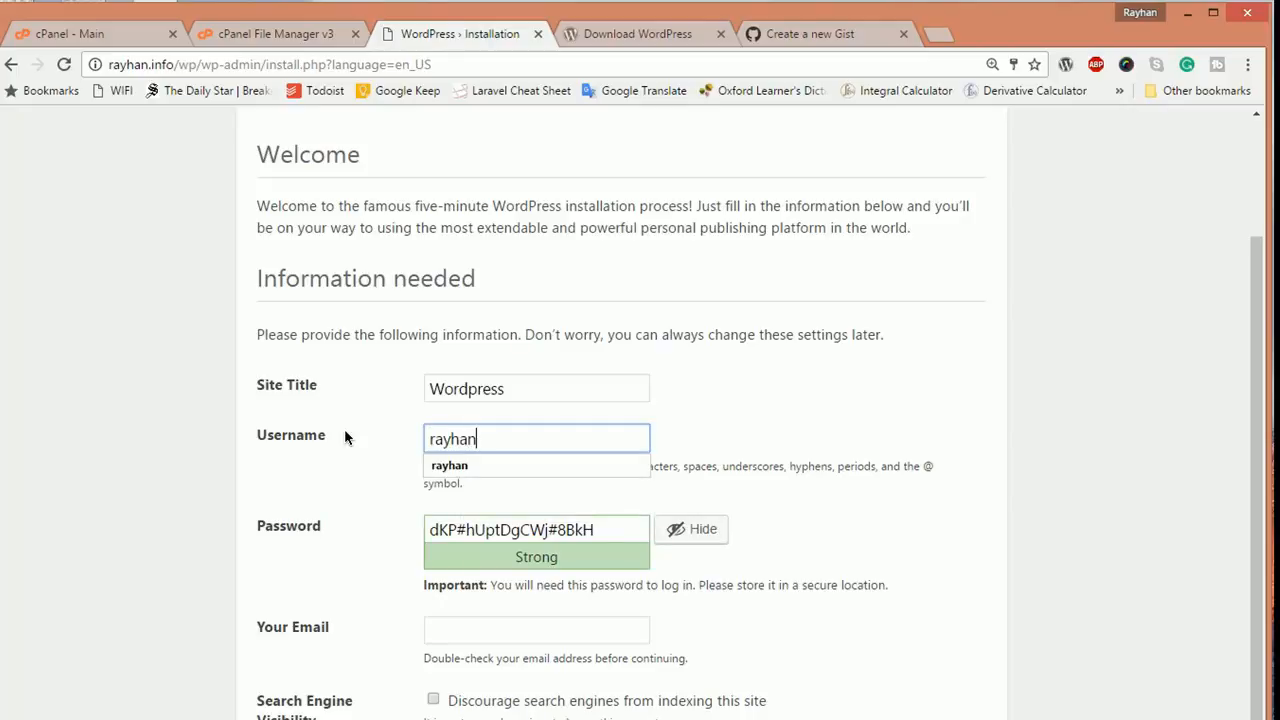
Replace the generated admin password with your own and confirm use of the weak password.
click(114, 394)
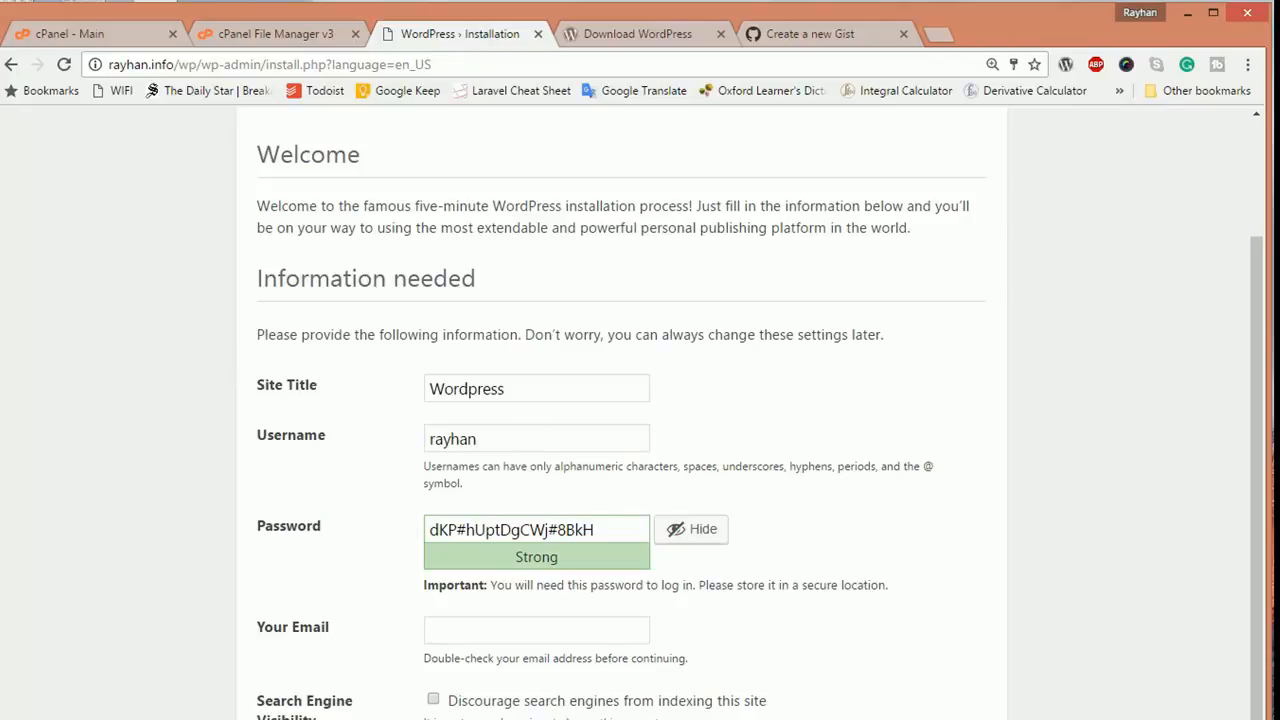
drag(618, 539, 330, 545)
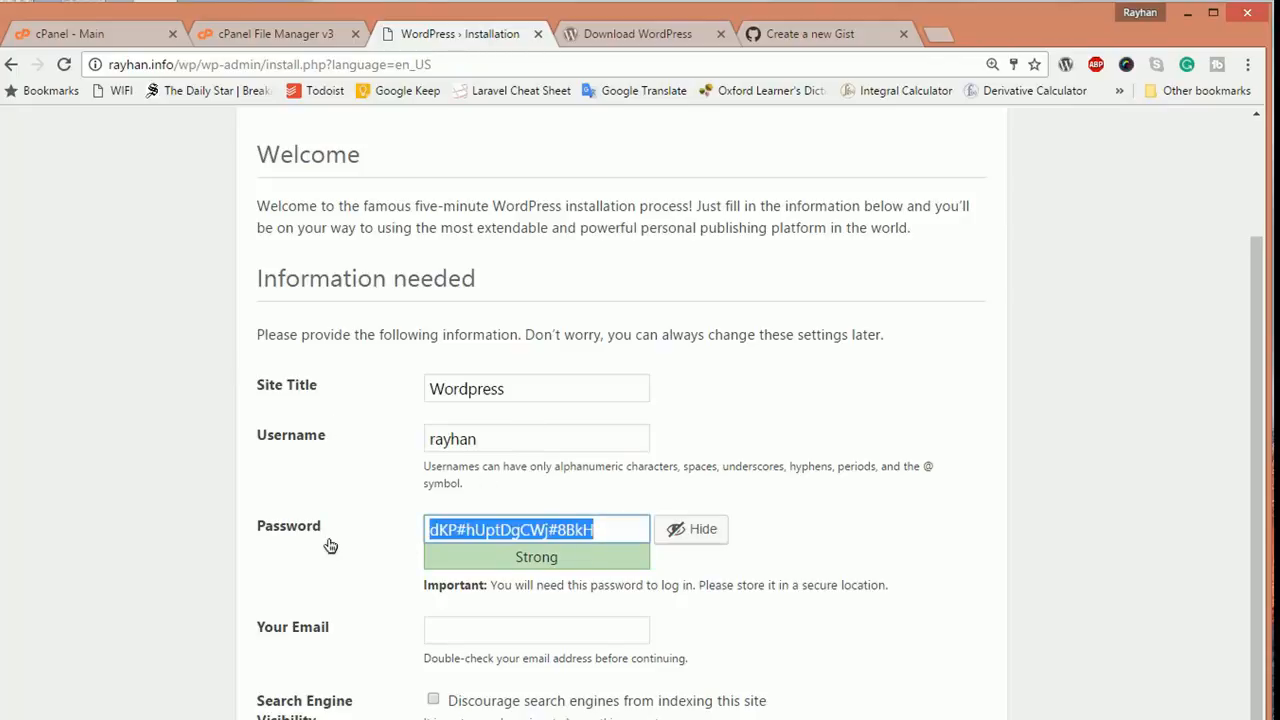
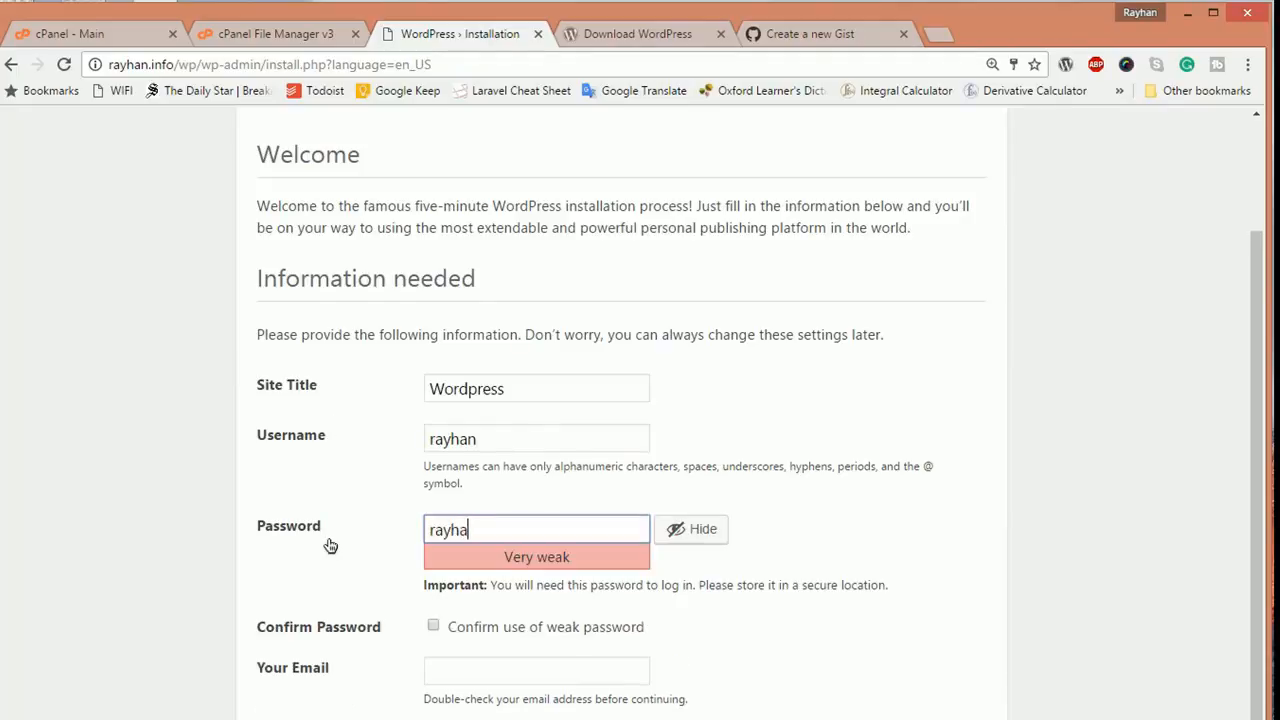
click(1031, 569)
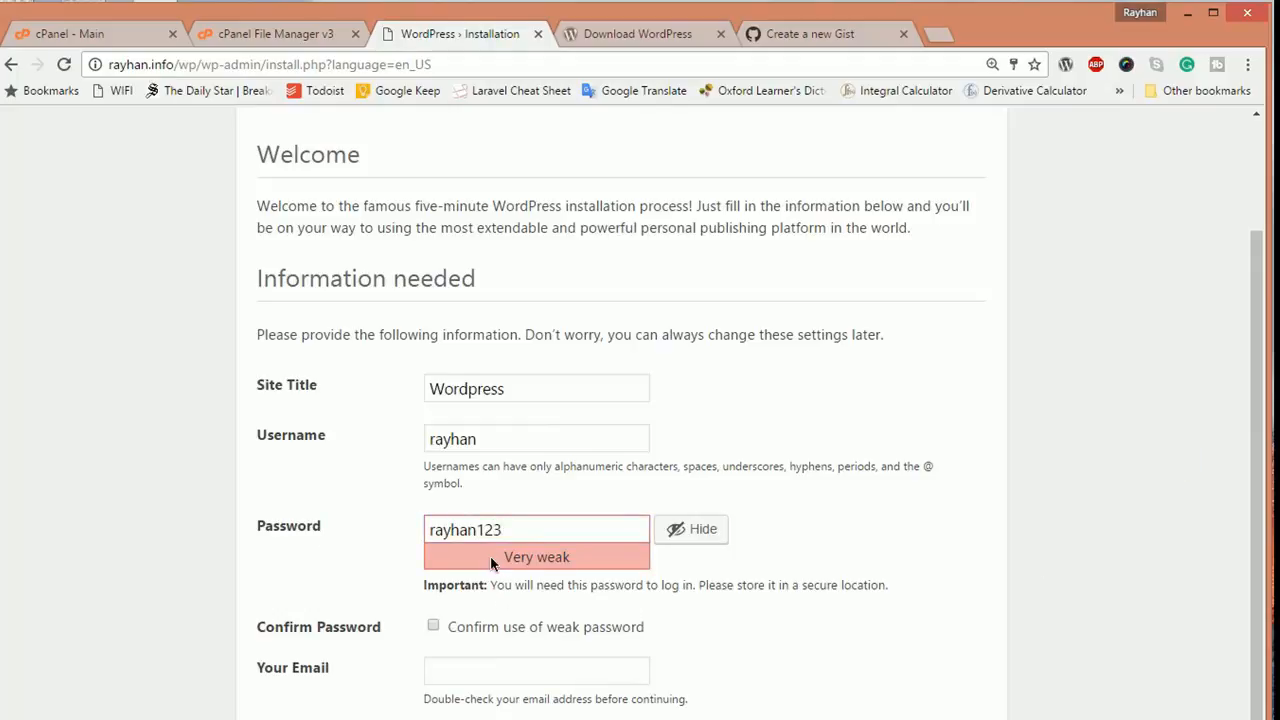
drag(500, 558, 606, 566)
drag(540, 530, 380, 536)
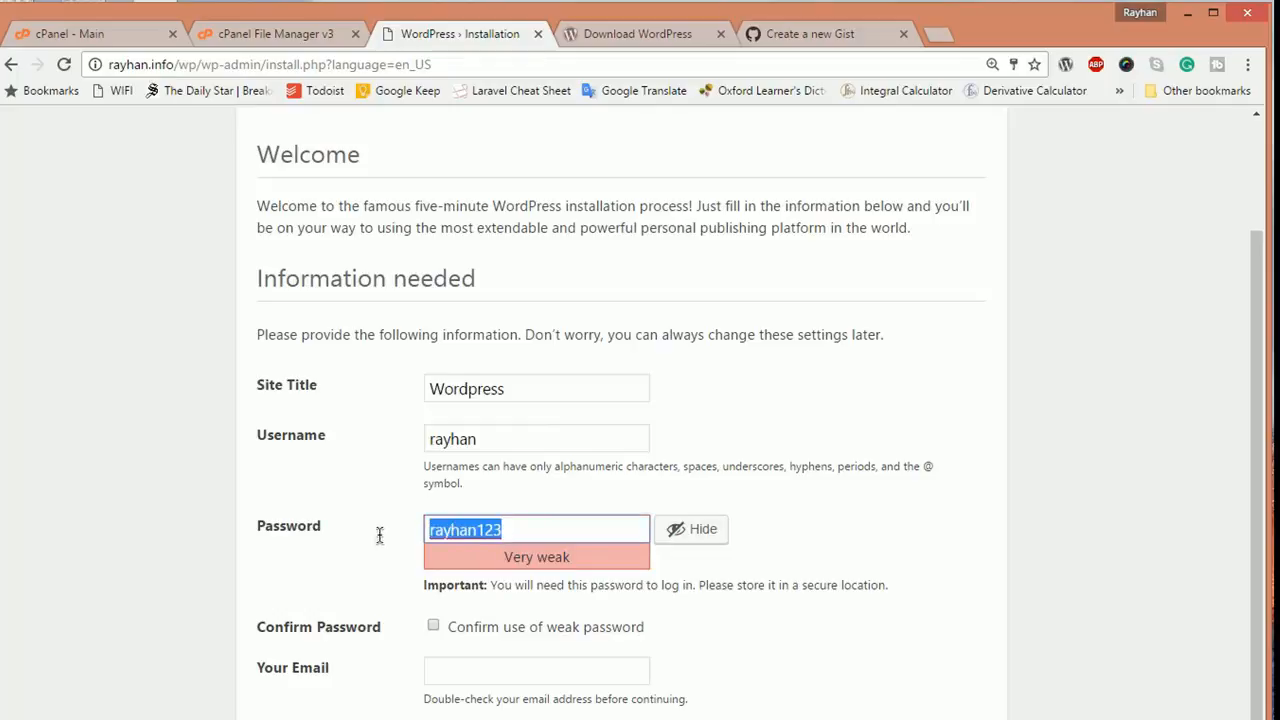
click(456, 632)
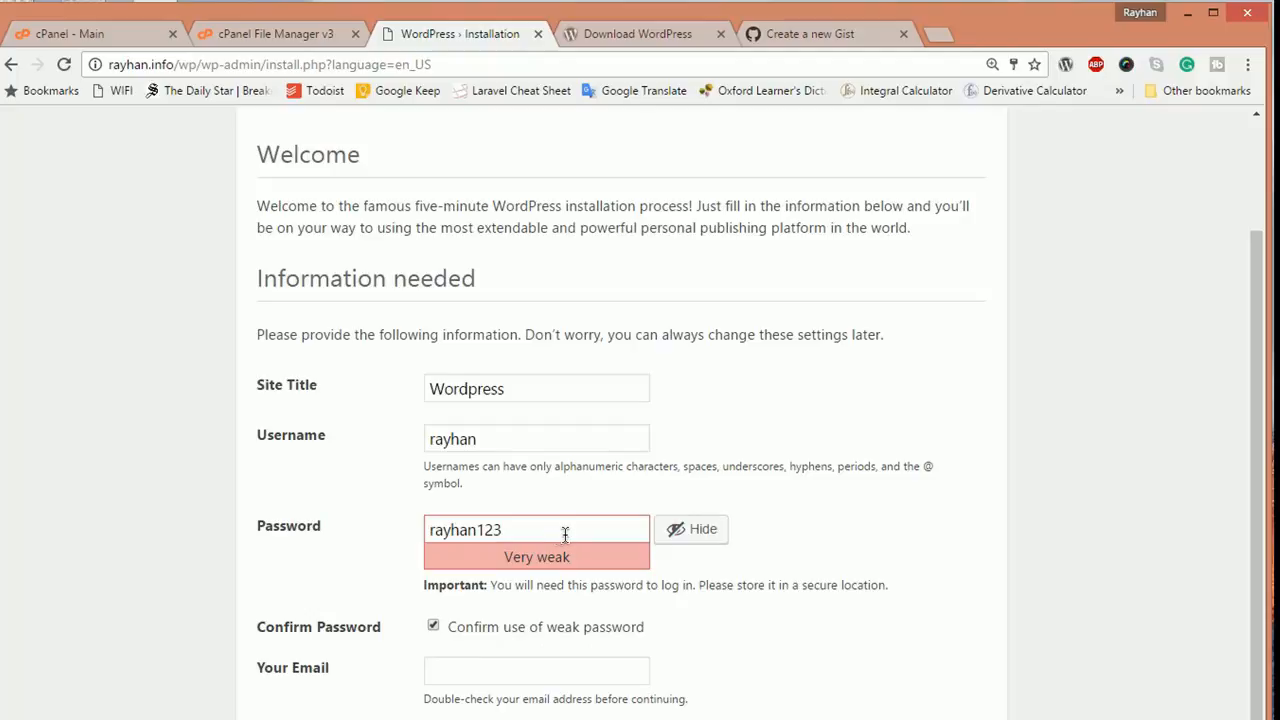
drag(551, 535, 391, 537)
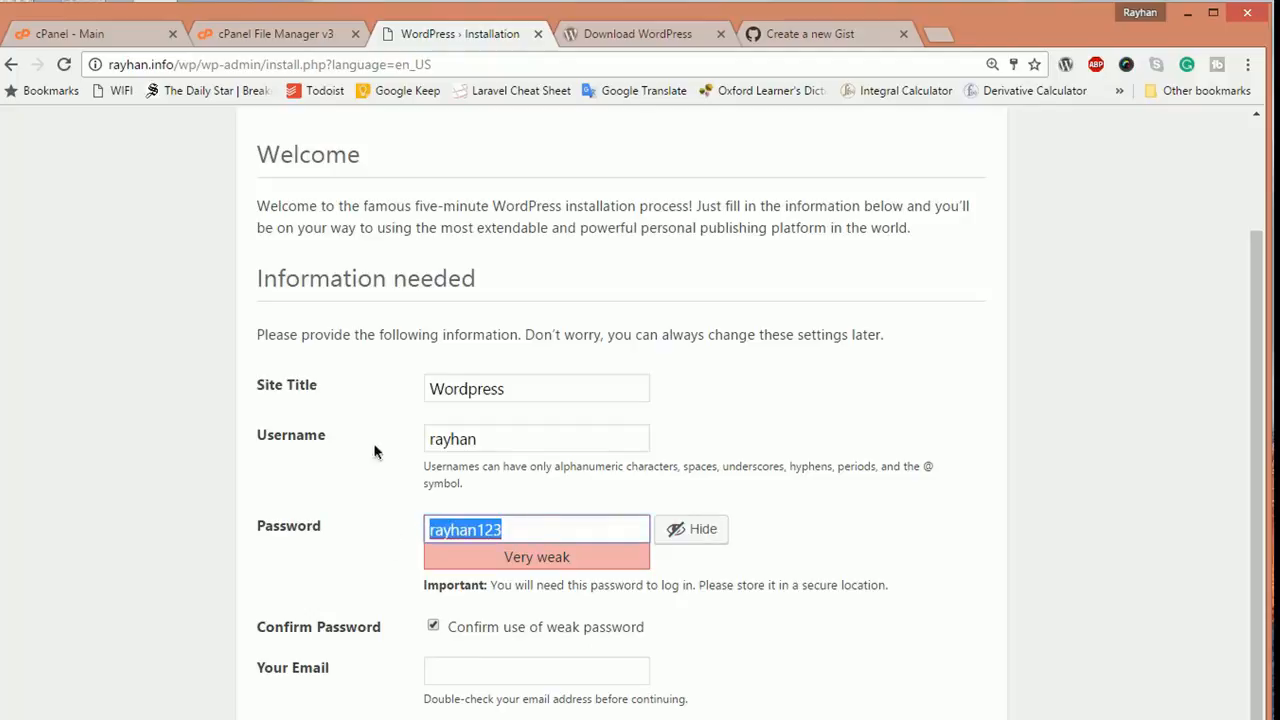
click(1070, 592)
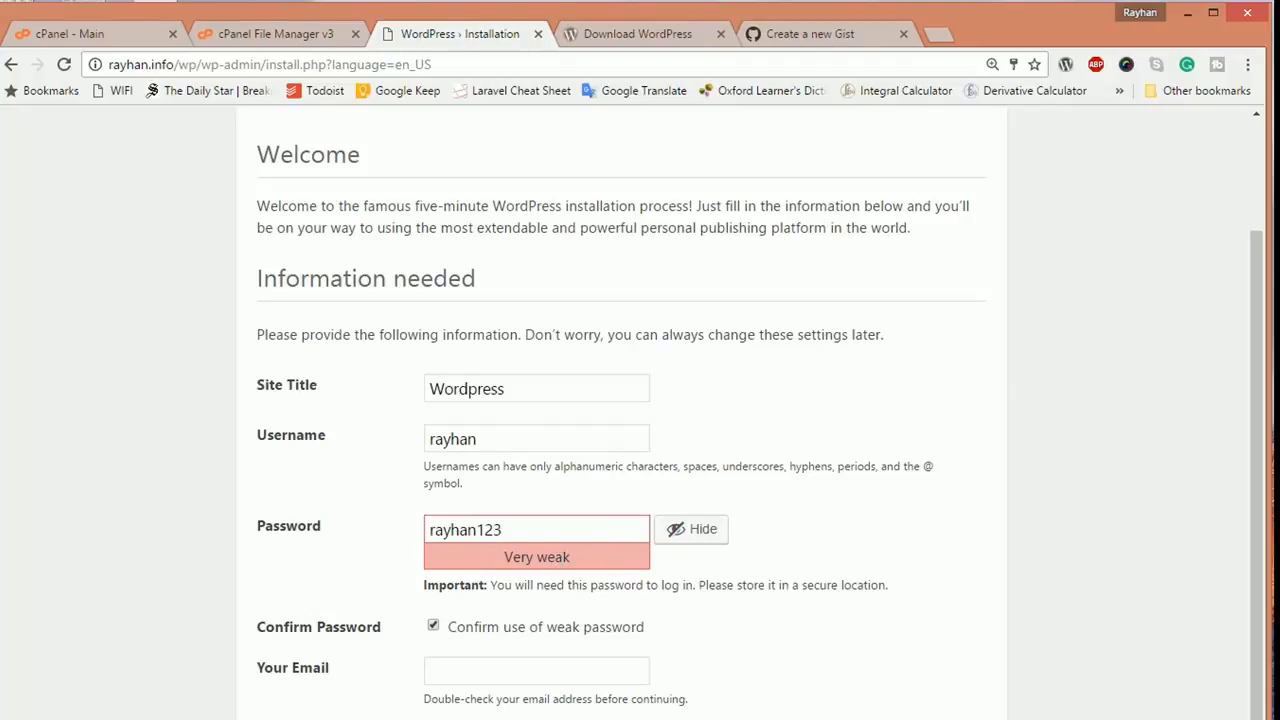
Fill in the admin's e-mail address by picking the saved autofill suggestion.
scroll(223, 651, down, 1)
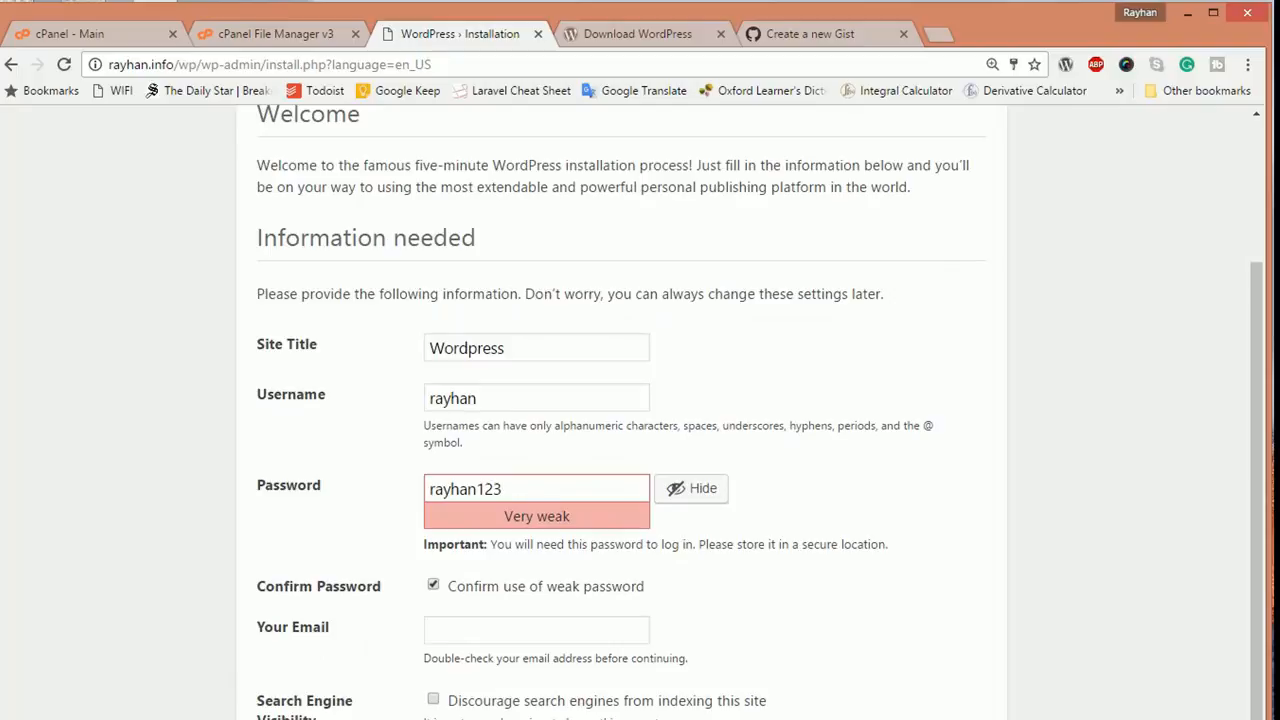
click(450, 631)
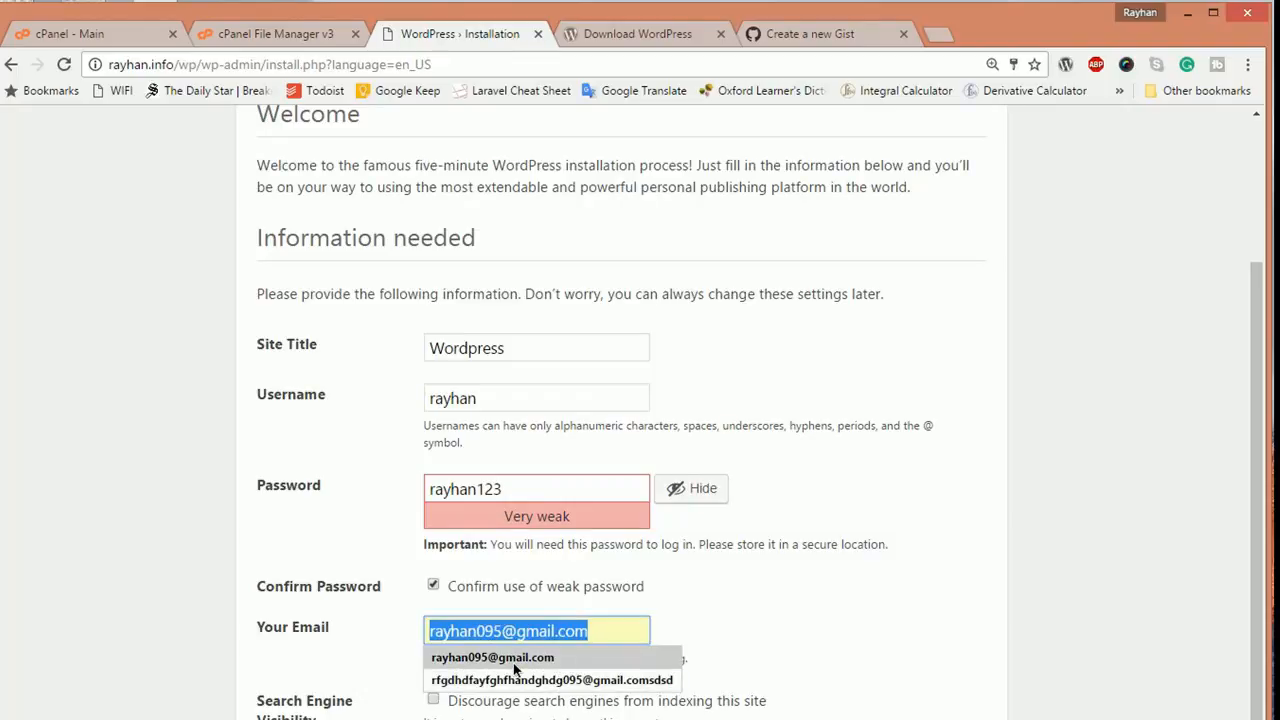
drag(549, 495, 337, 484)
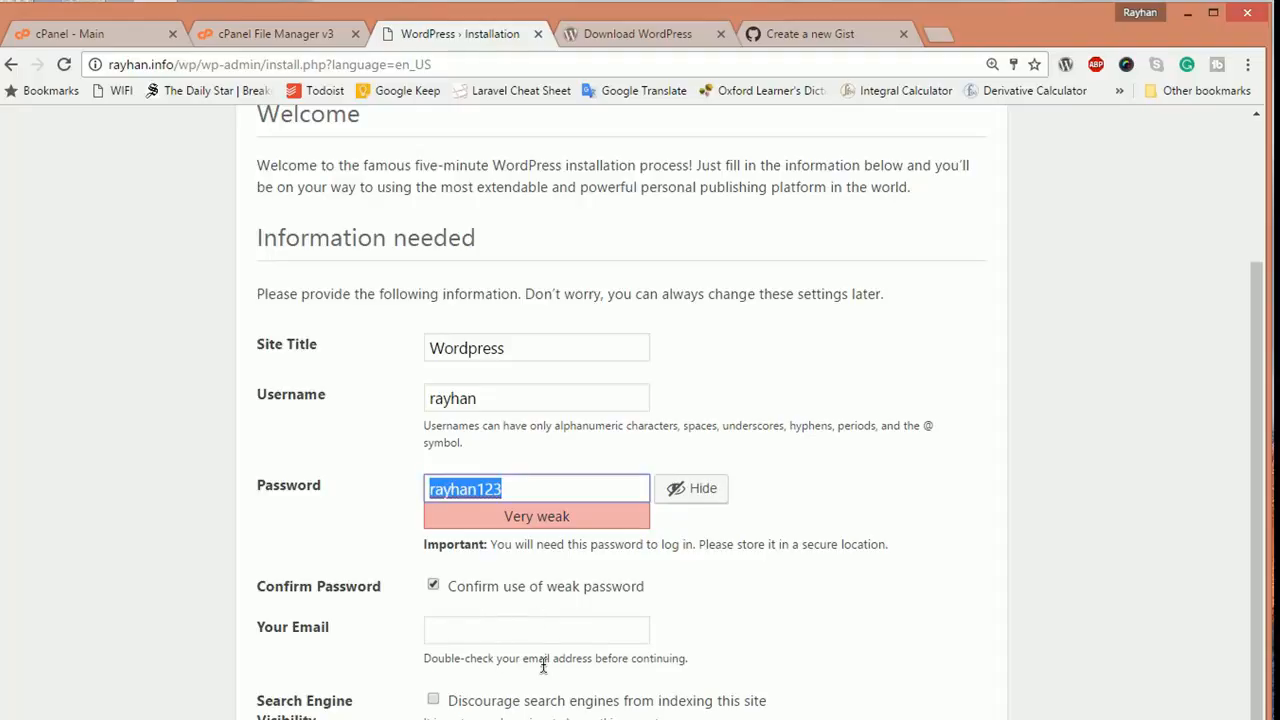
click(514, 636)
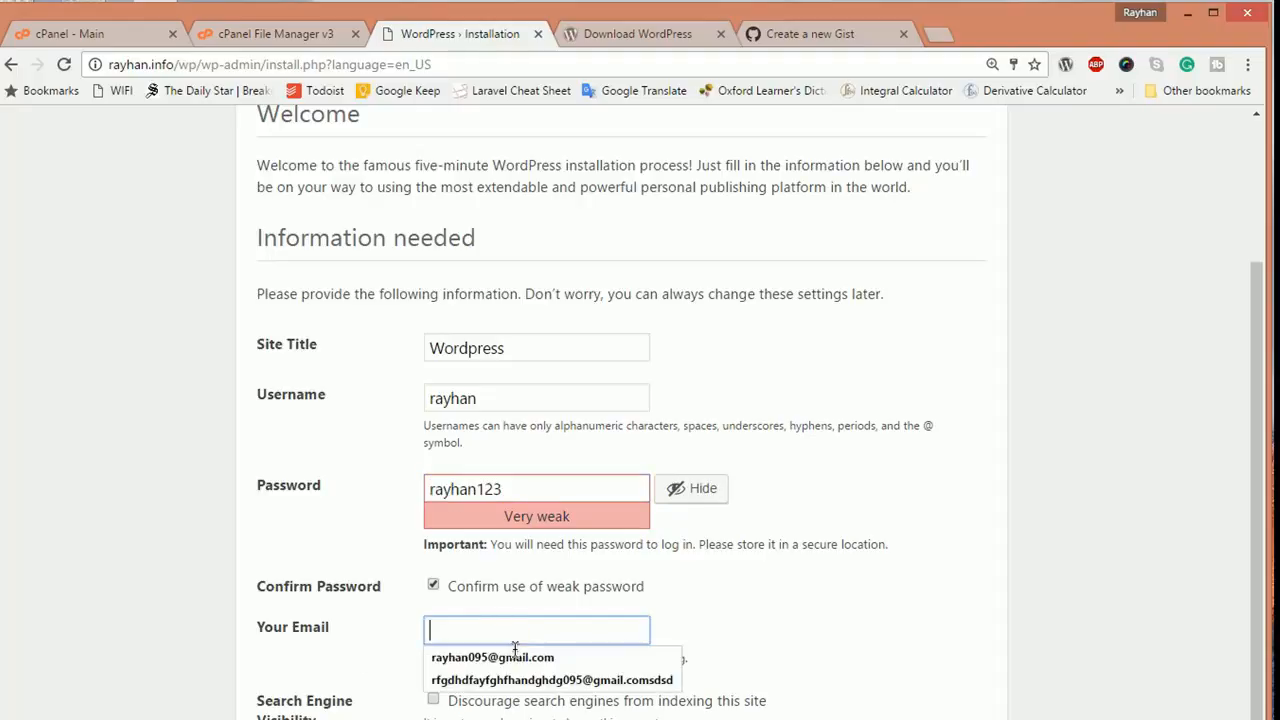
click(463, 658)
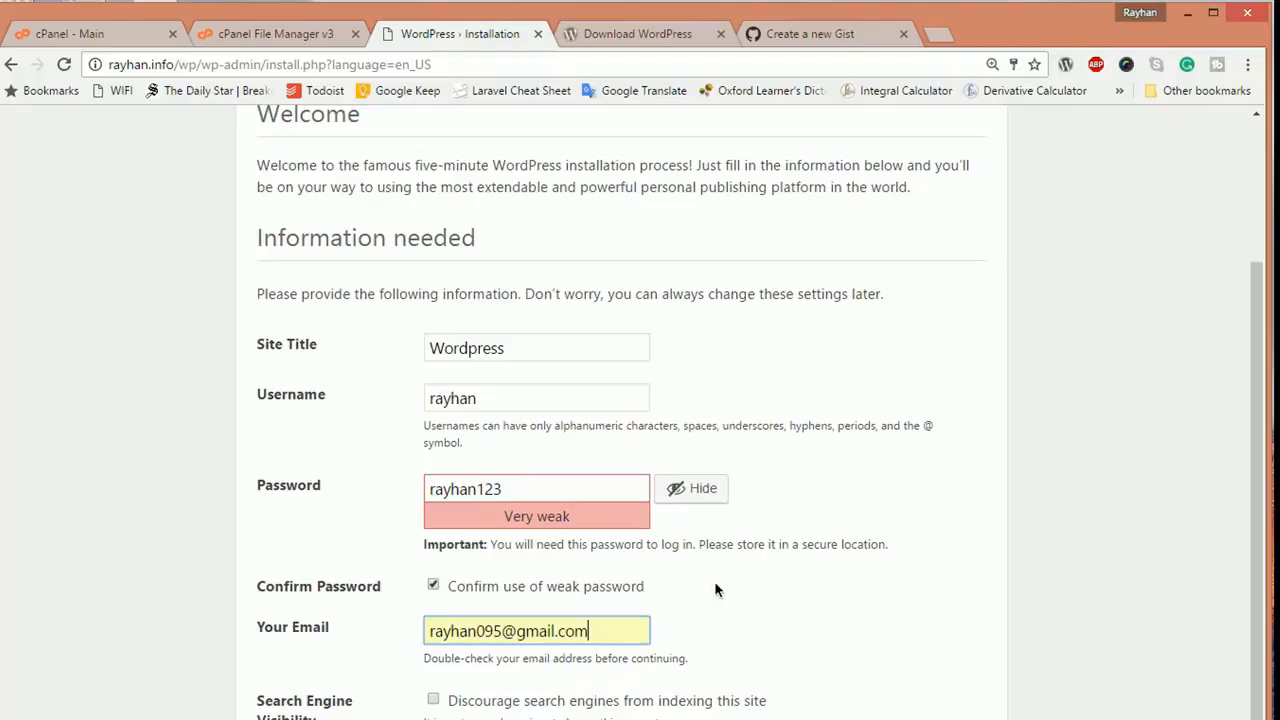
click(965, 657)
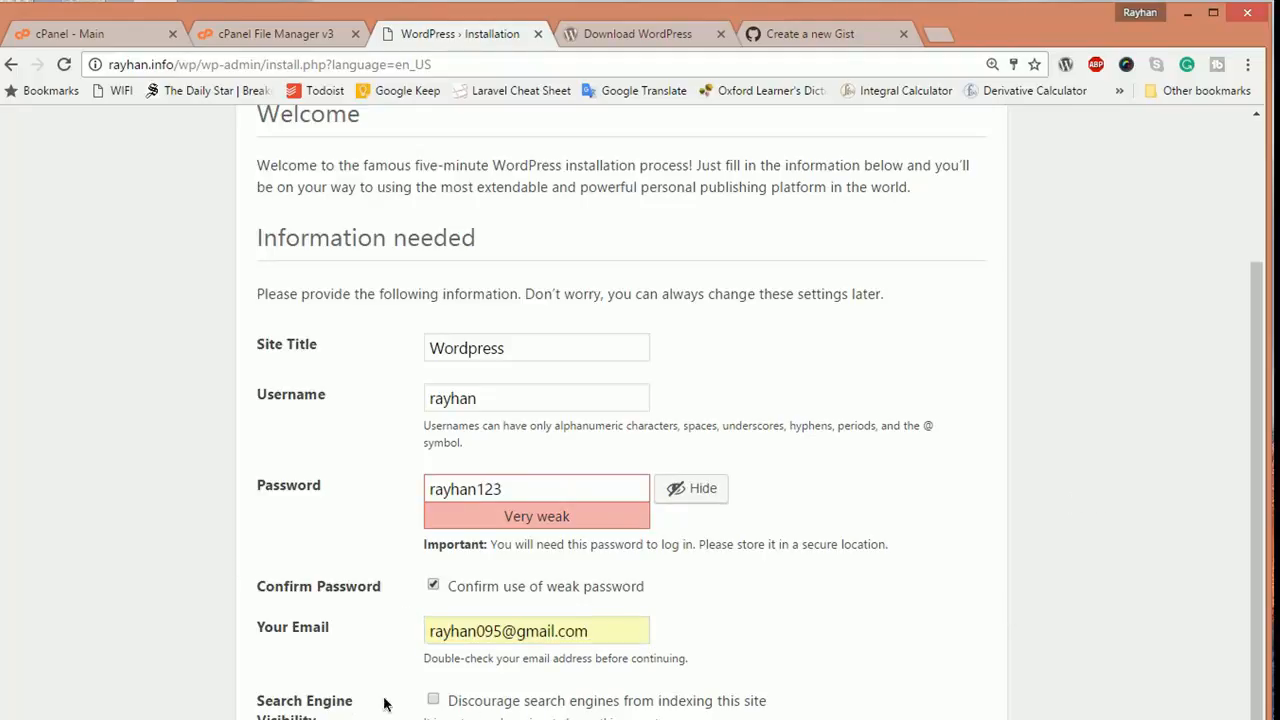
scroll(380, 490, up, 3)
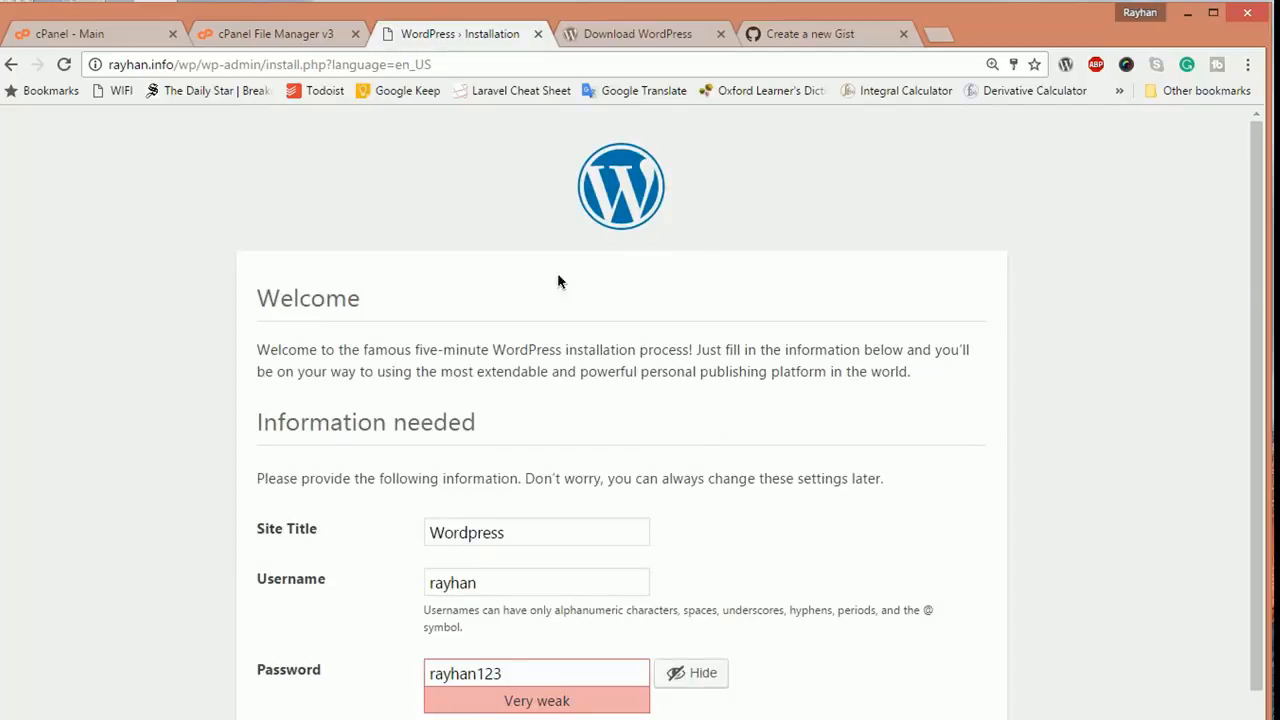
scroll(557, 280, down, 3)
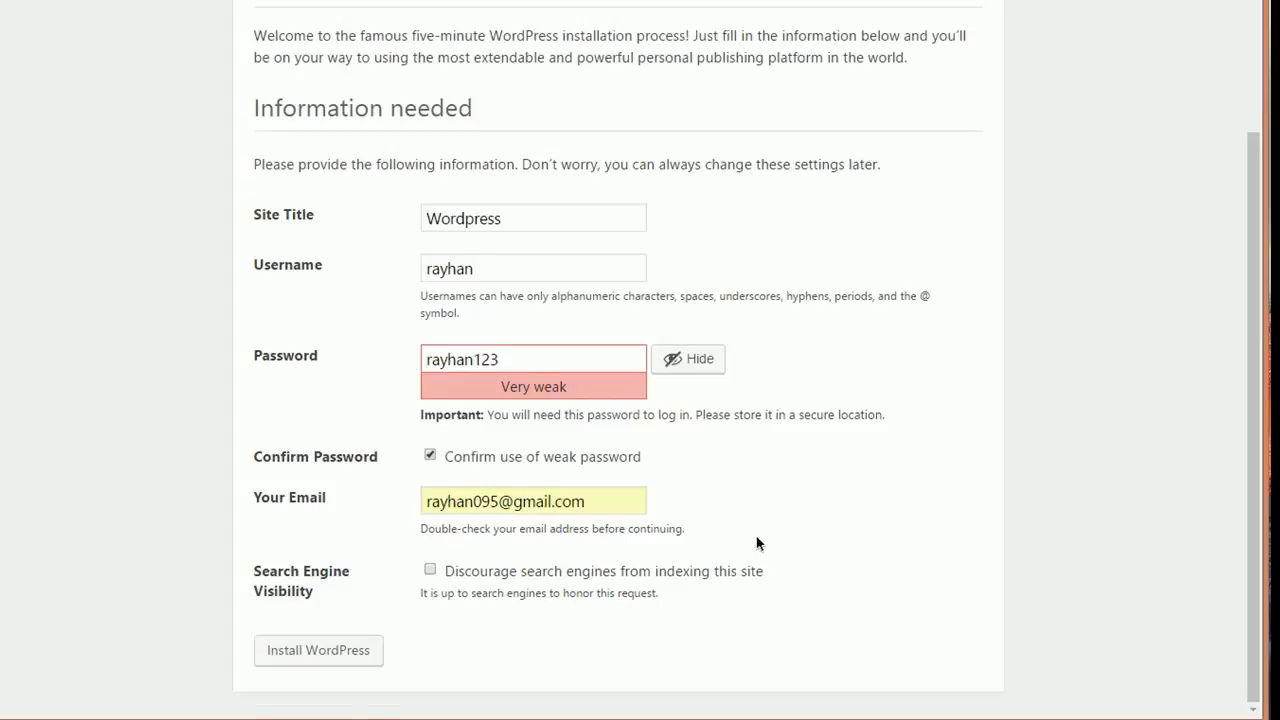
scroll(757, 543, up, 3)
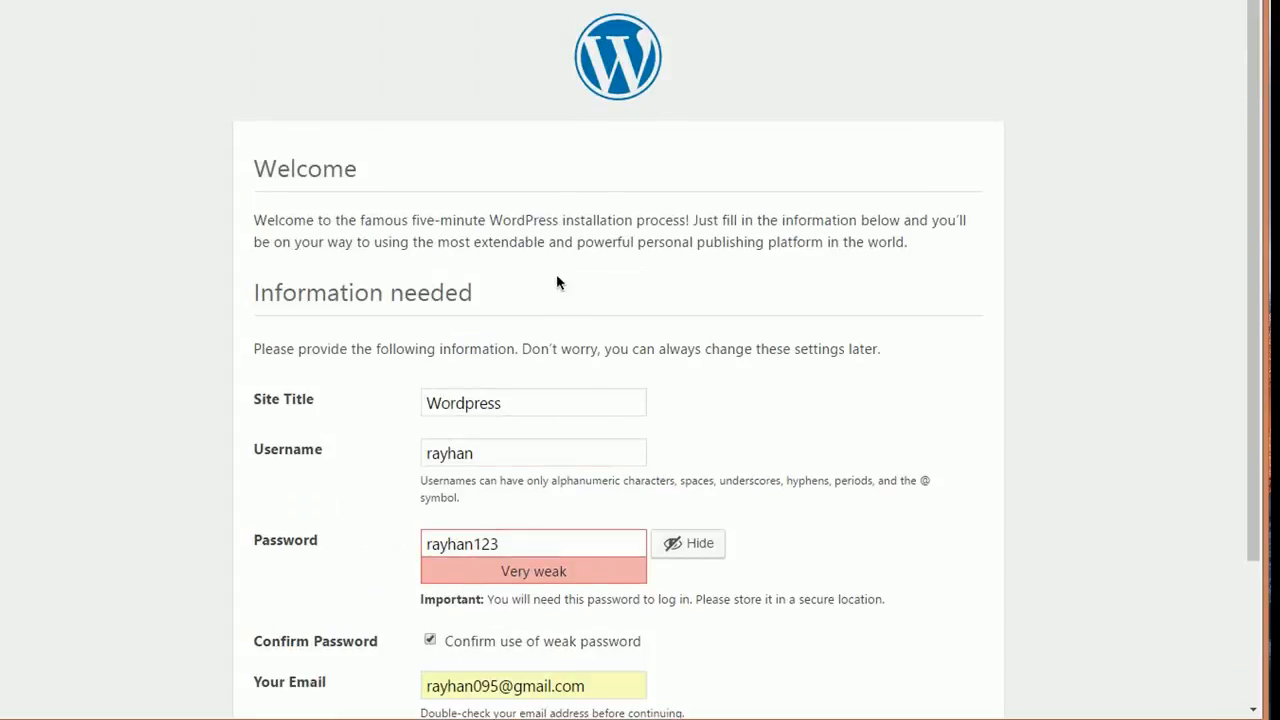
scroll(747, 429, down, 3)
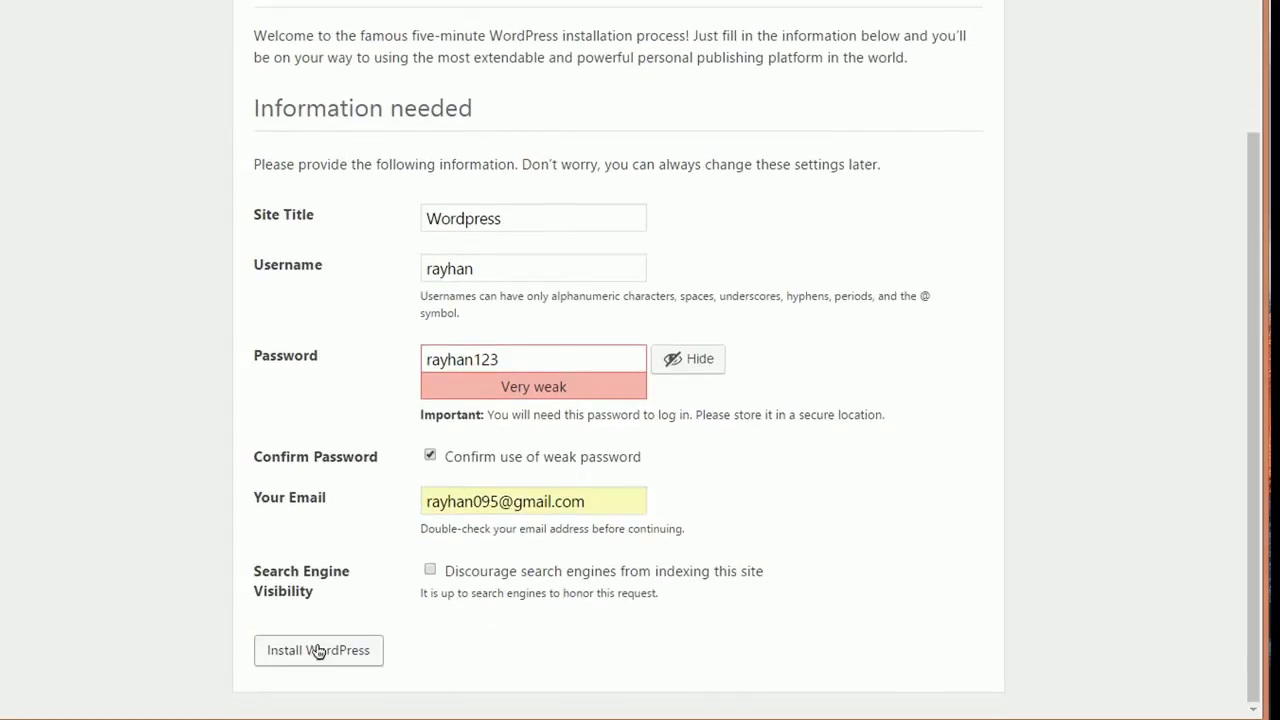
Run the WordPress installation and log in to the dashboard with the admin username and password.
click(366, 653)
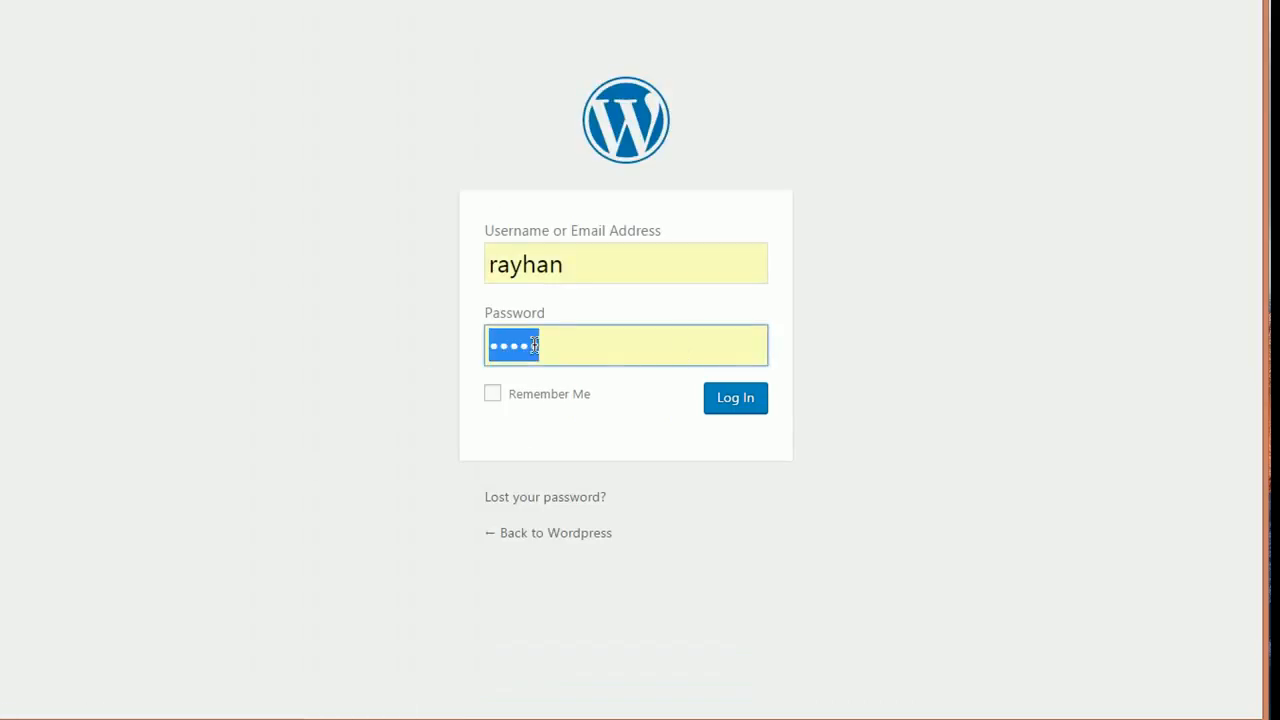
click(640, 360)
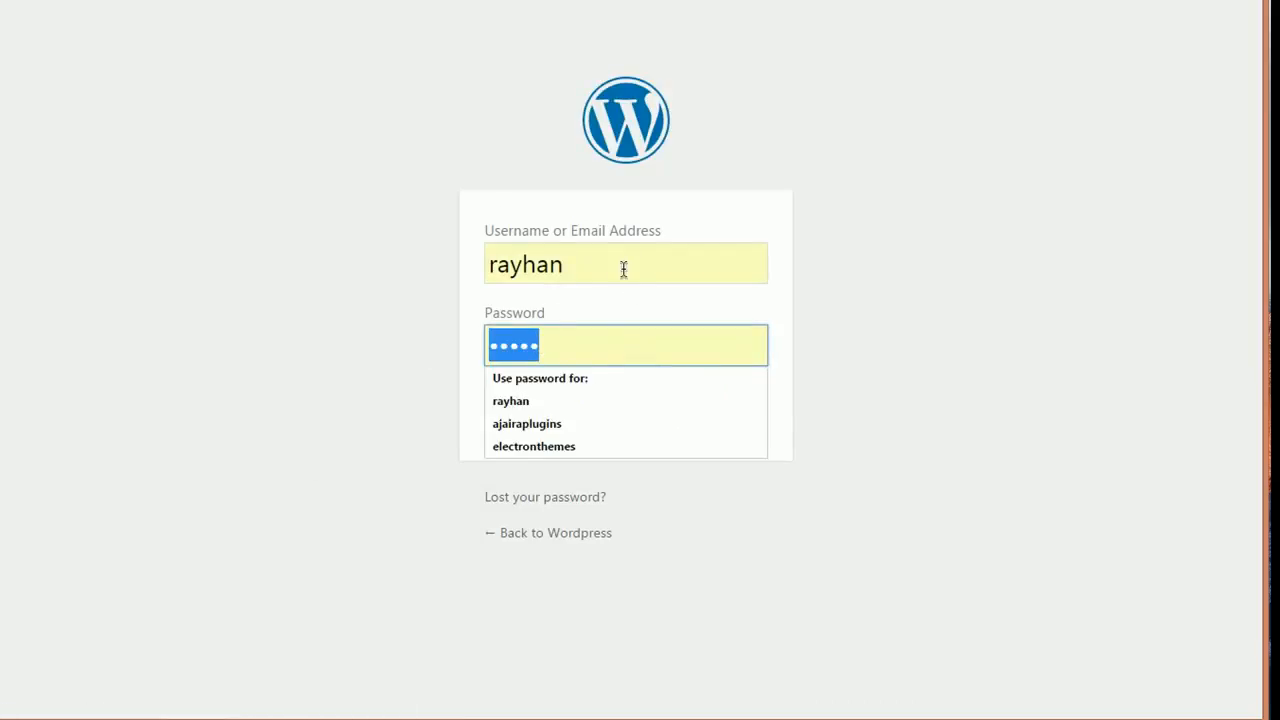
drag(622, 269, 486, 278)
click(929, 259)
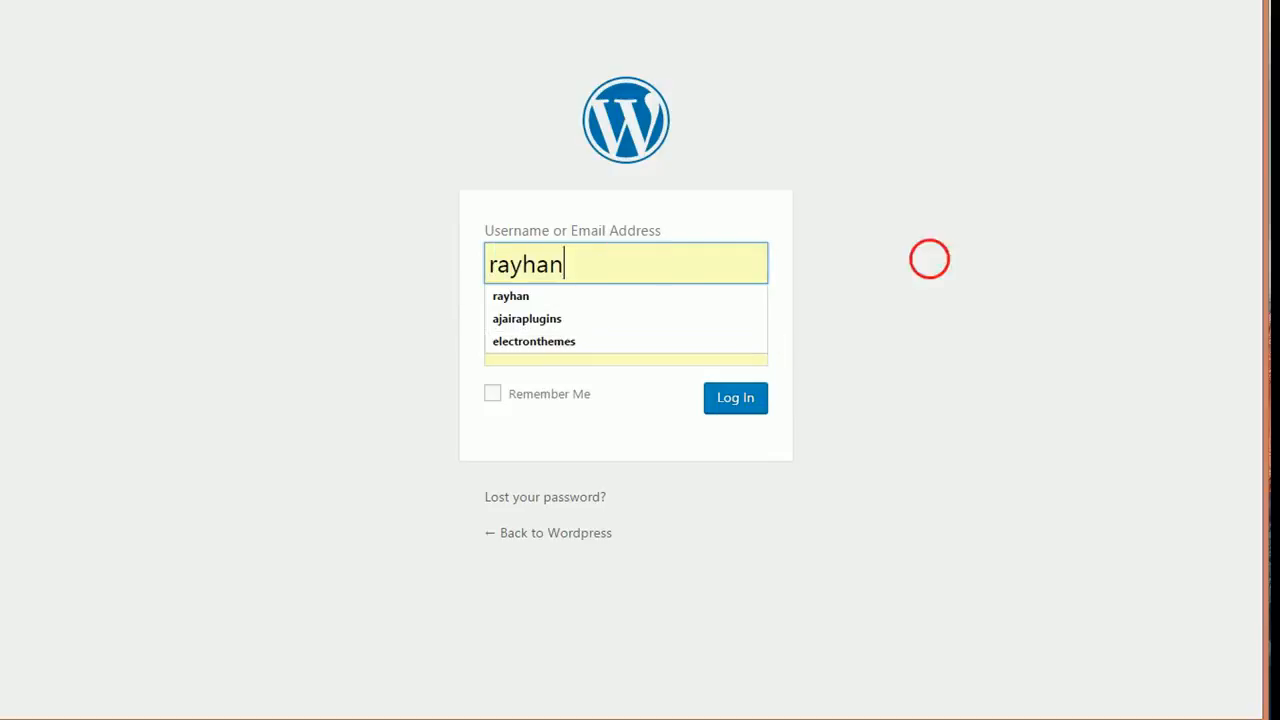
click(588, 361)
text(•••••••••)
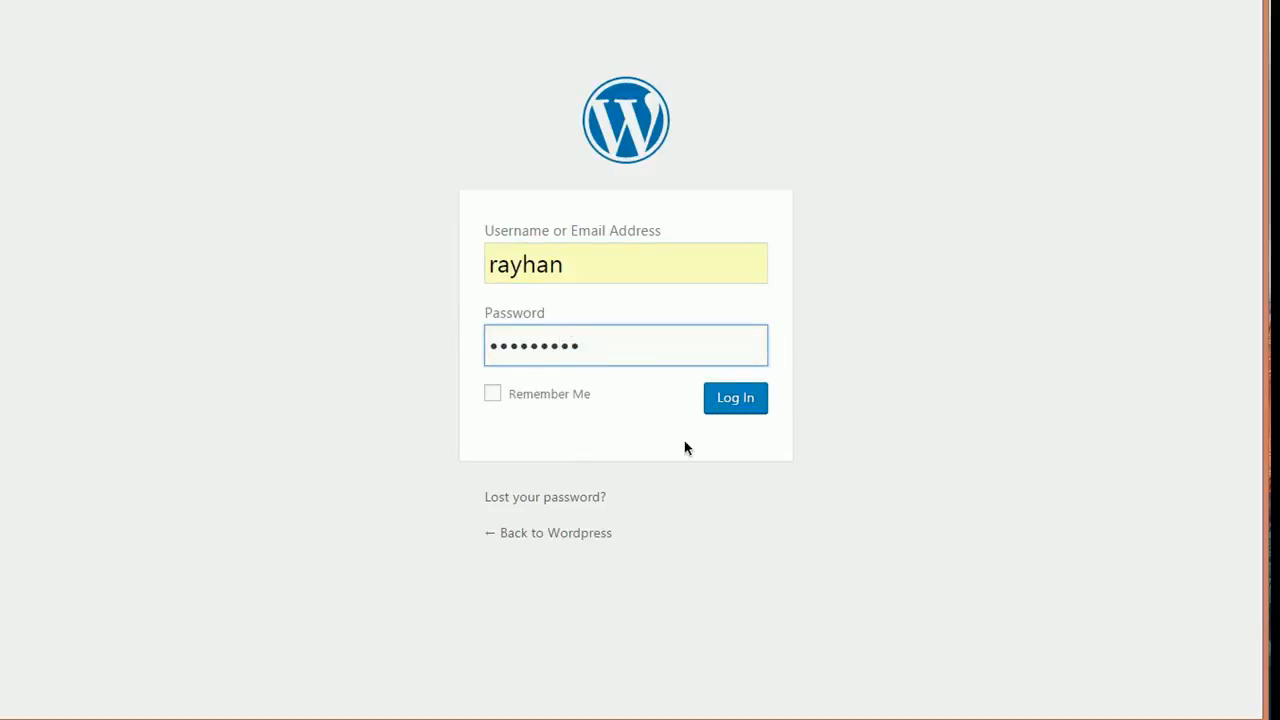
click(735, 397)
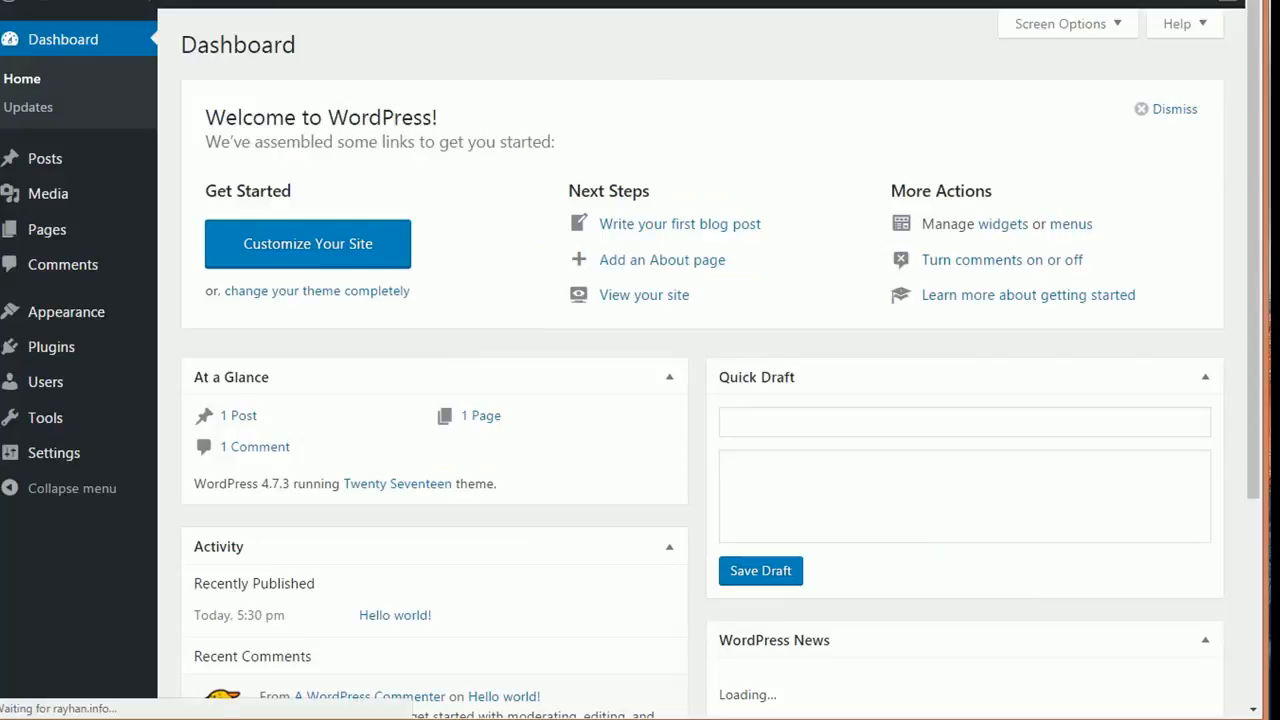
Open the site's front end in a new tab and scroll through its home page.
scroll(742, 416, down, 3)
scroll(742, 416, up, 3)
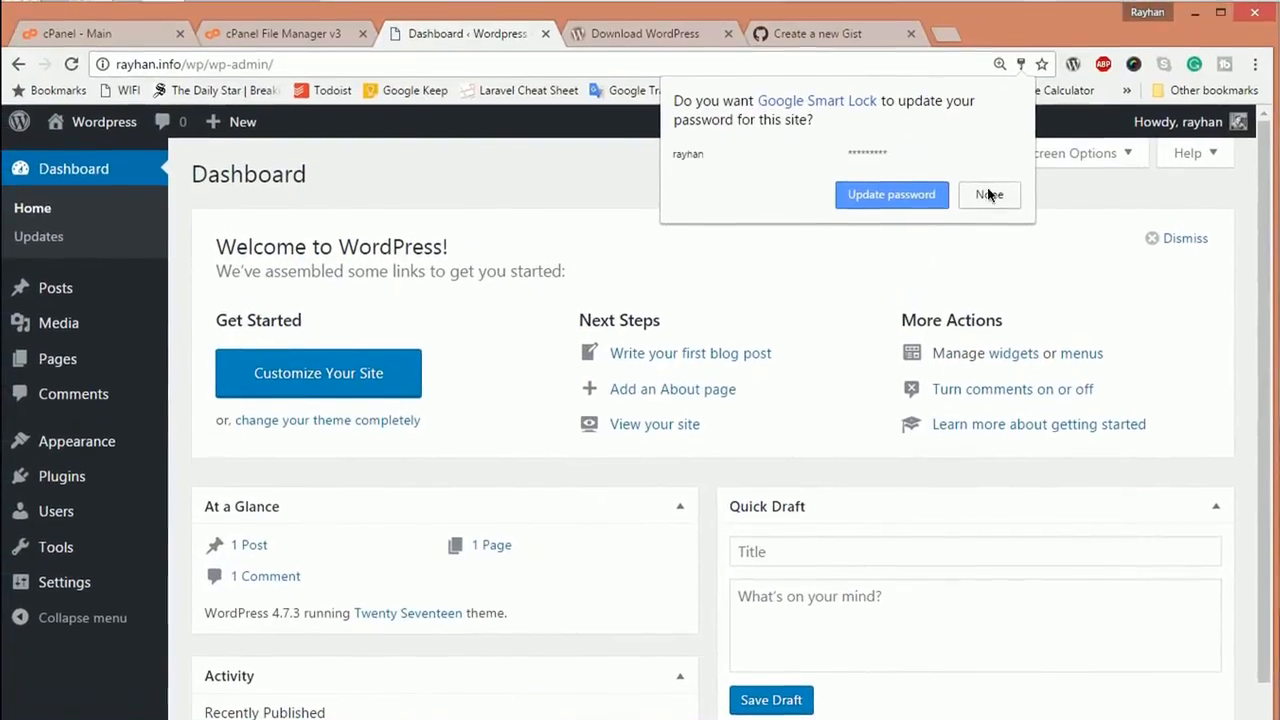
click(978, 64)
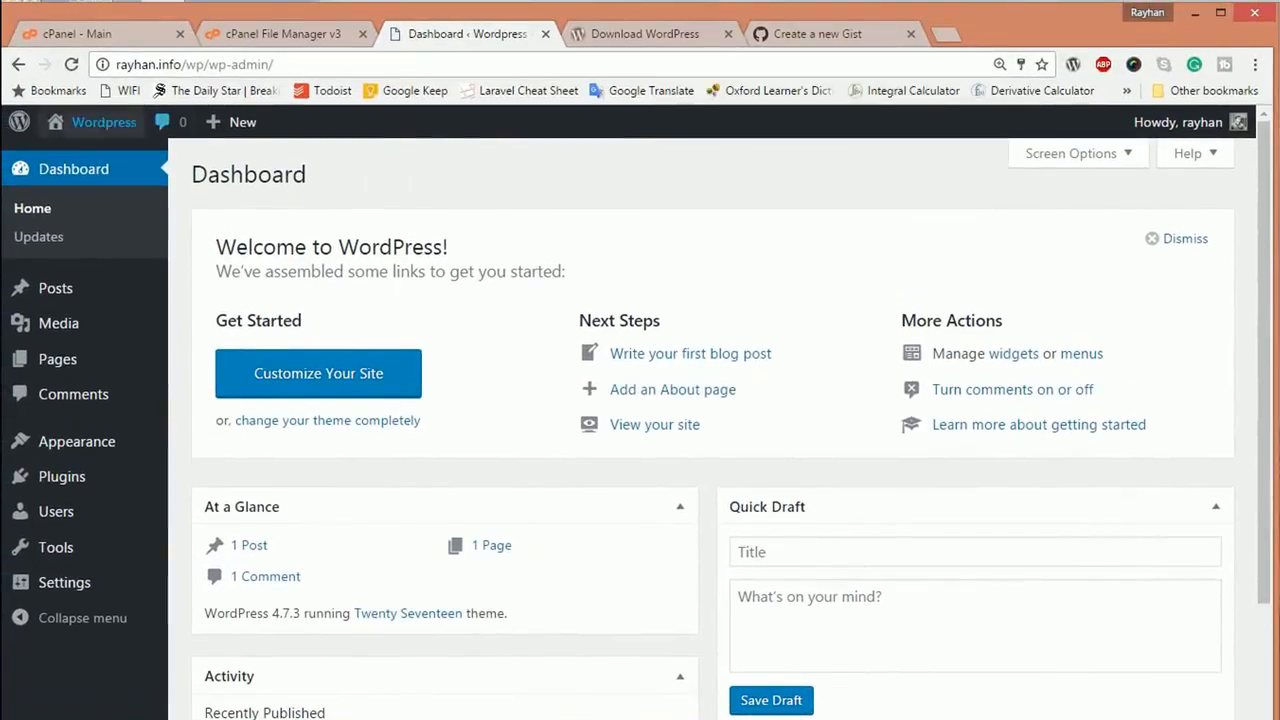
mouse_move(89, 13)
middle_click(88, 166)
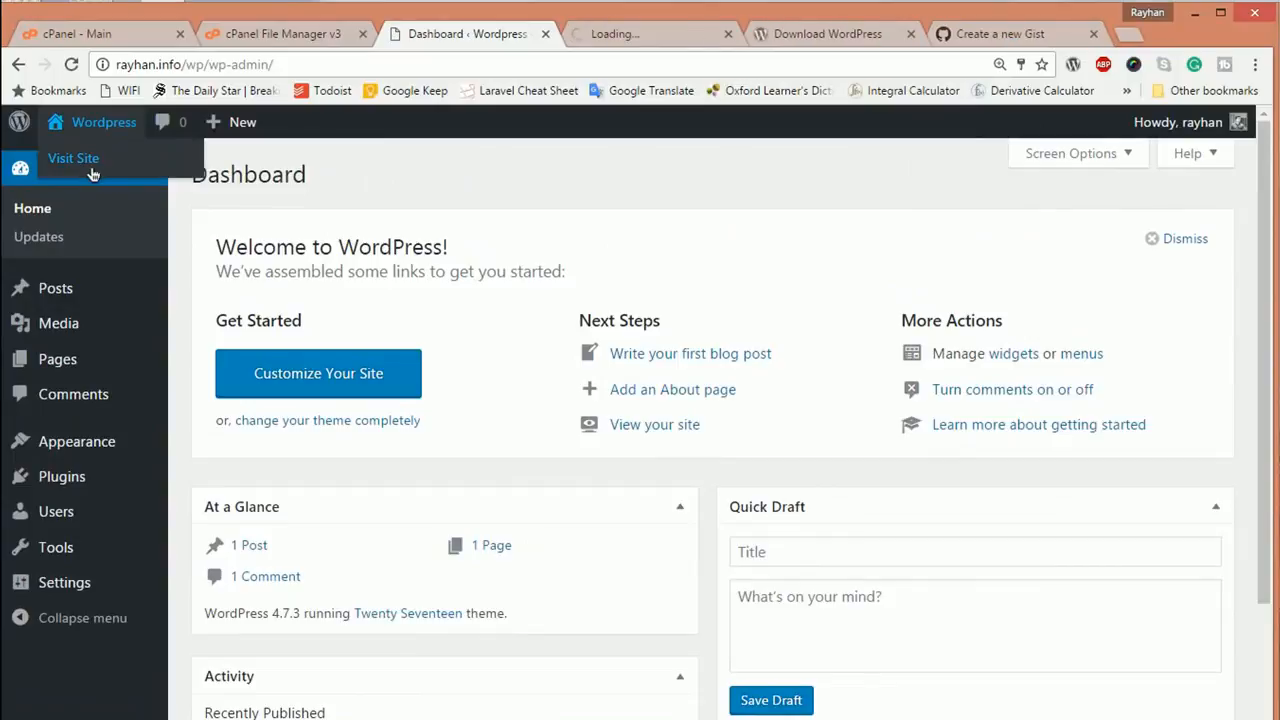
click(685, 35)
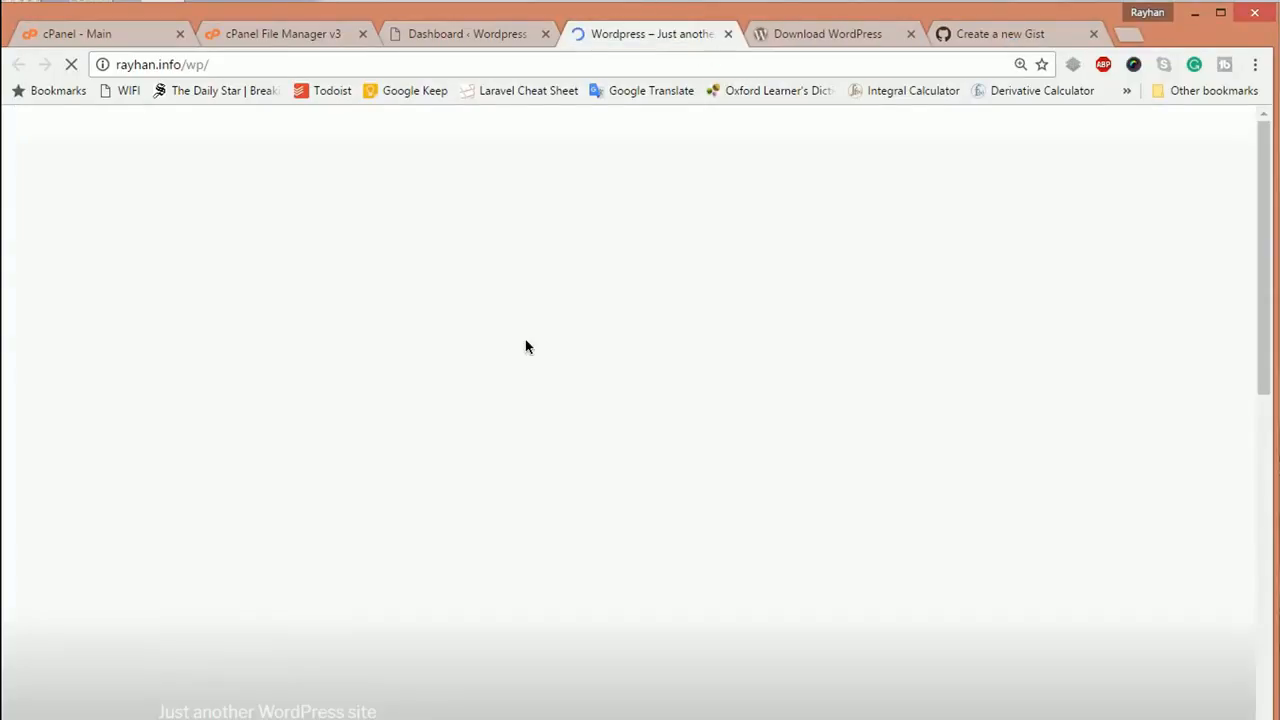
scroll(620, 600, down, 10)
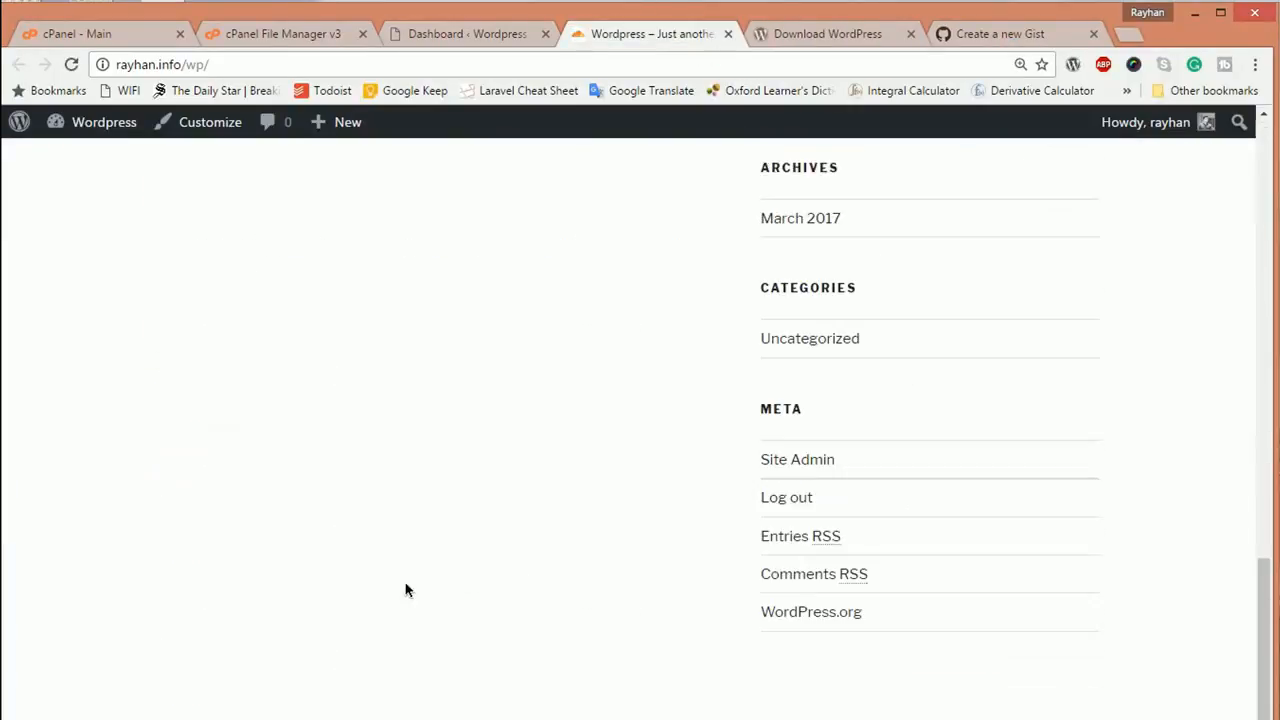
scroll(600, 660, up, 15)
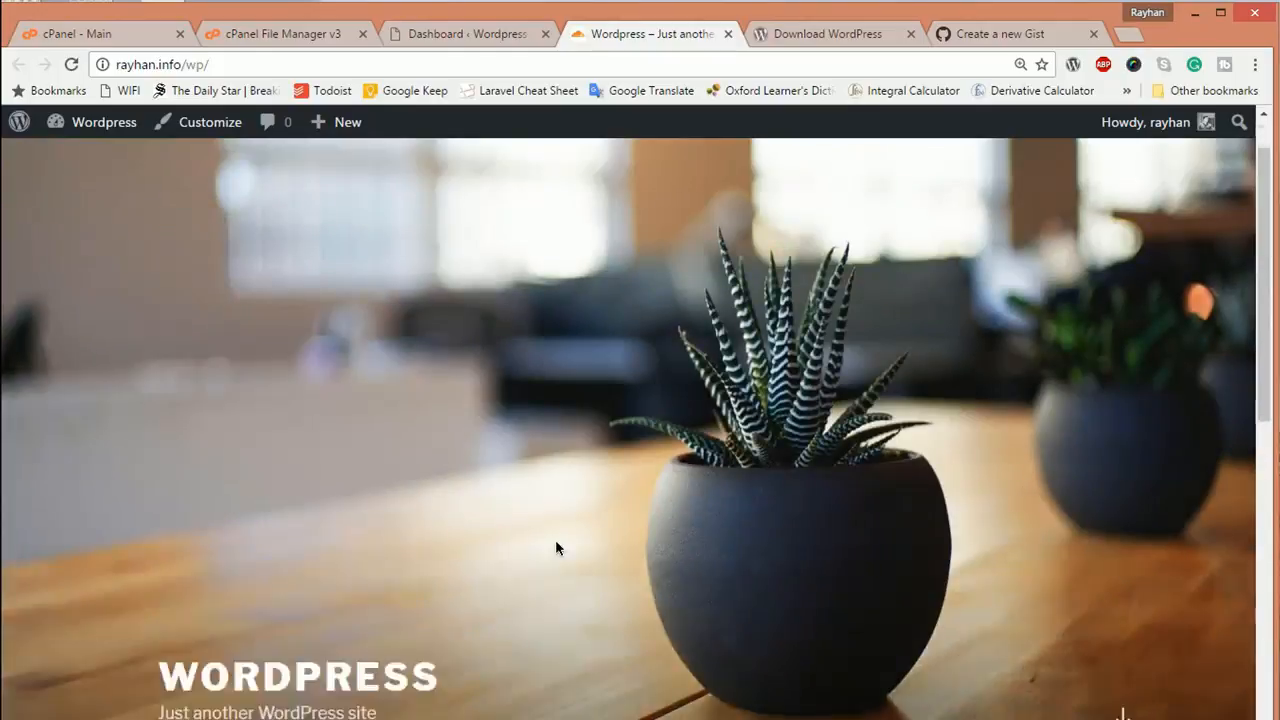
scroll(555, 539, down, 8)
scroll(545, 502, down, 5)
scroll(697, 310, up, 10)
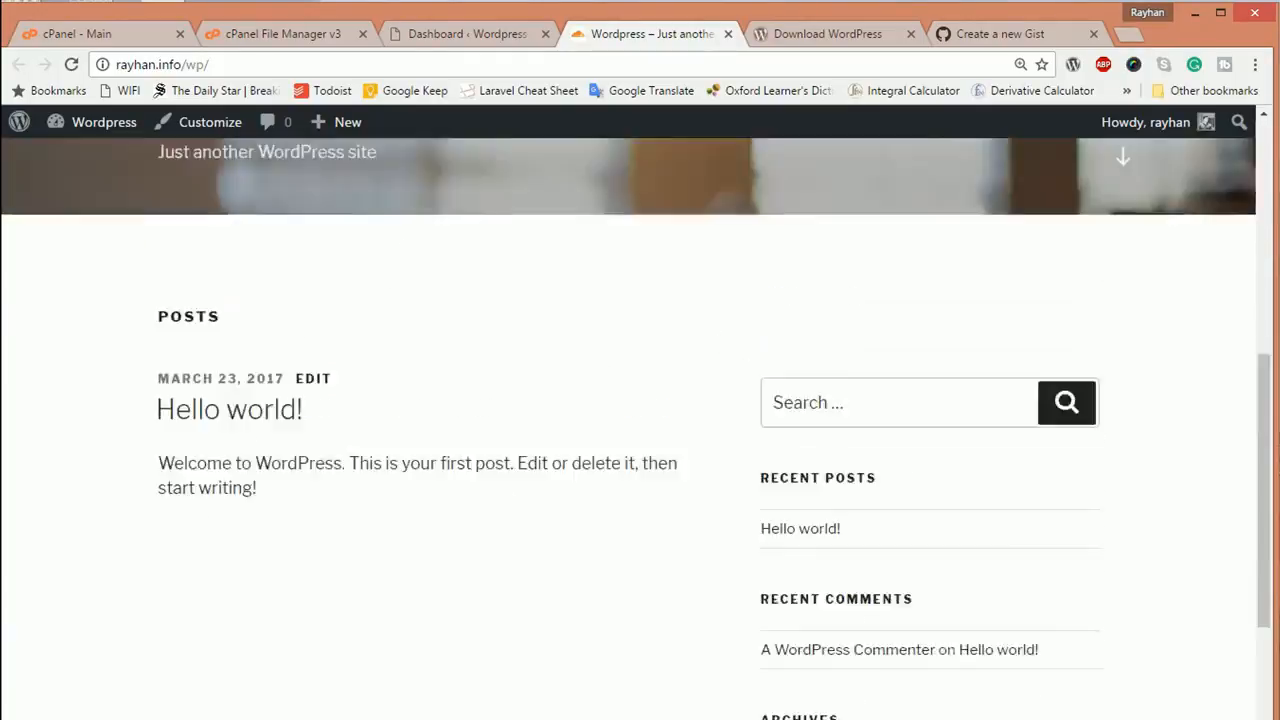
Check the installed themes in the dashboard, then scroll through the site's home page again.
click(485, 45)
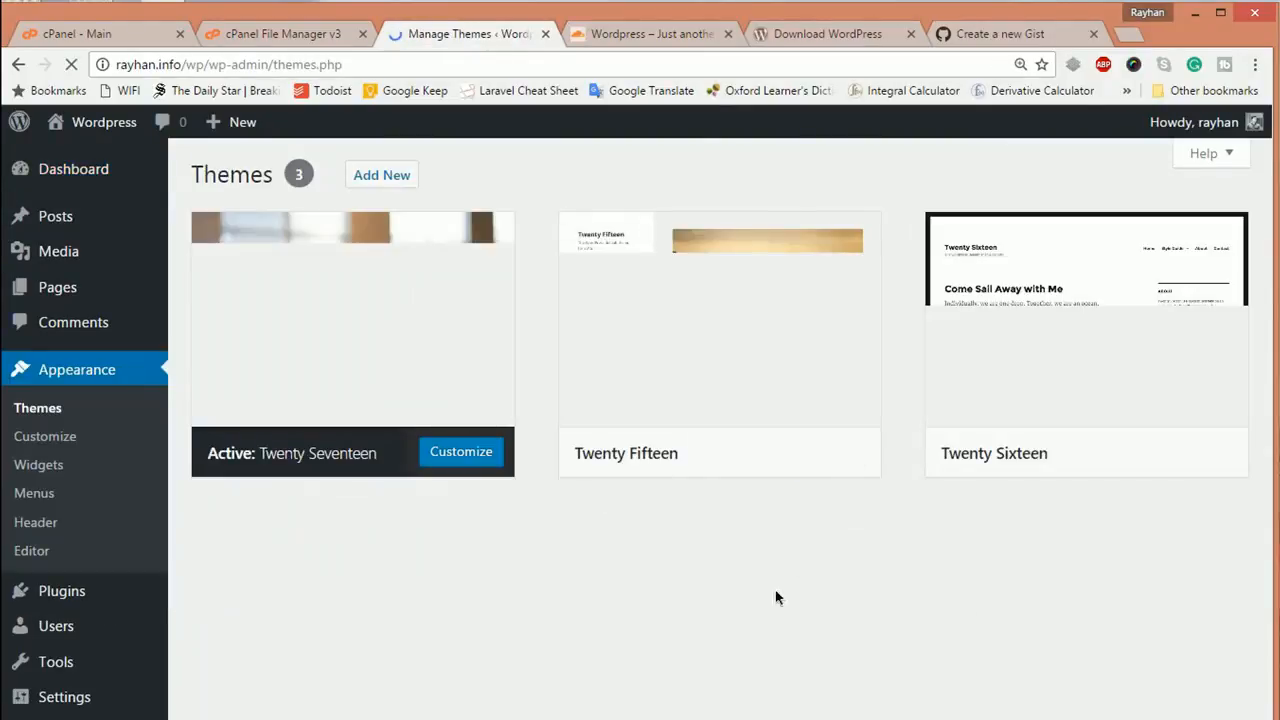
mouse_move(130, 131)
click(645, 33)
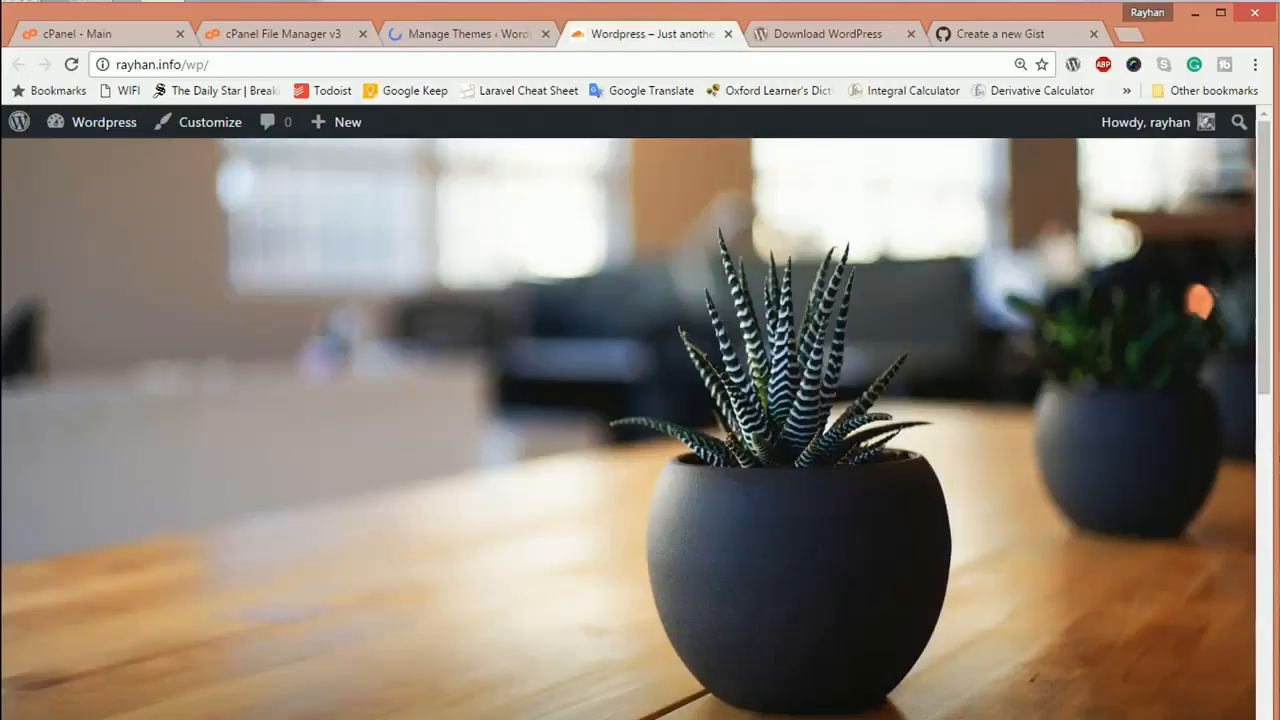
scroll(656, 500, down, 3)
scroll(657, 507, down, 5)
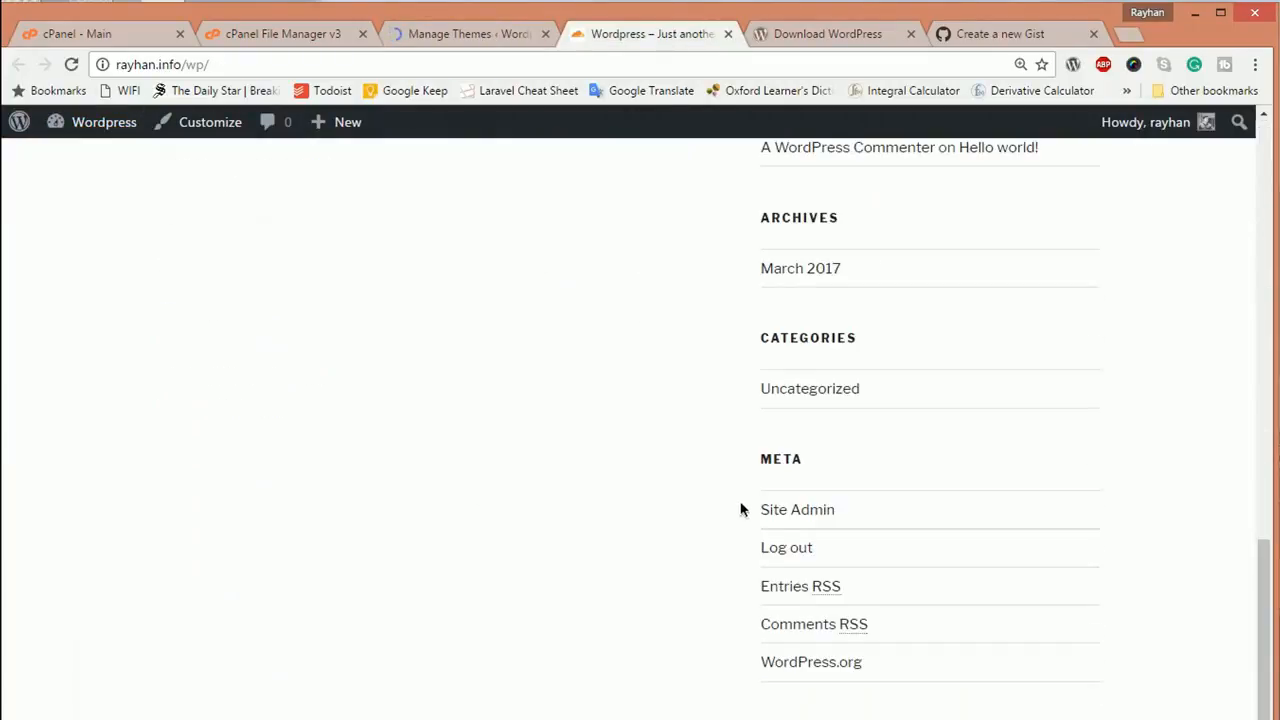
scroll(700, 515, up, 10)
scroll(637, 441, down, 6)
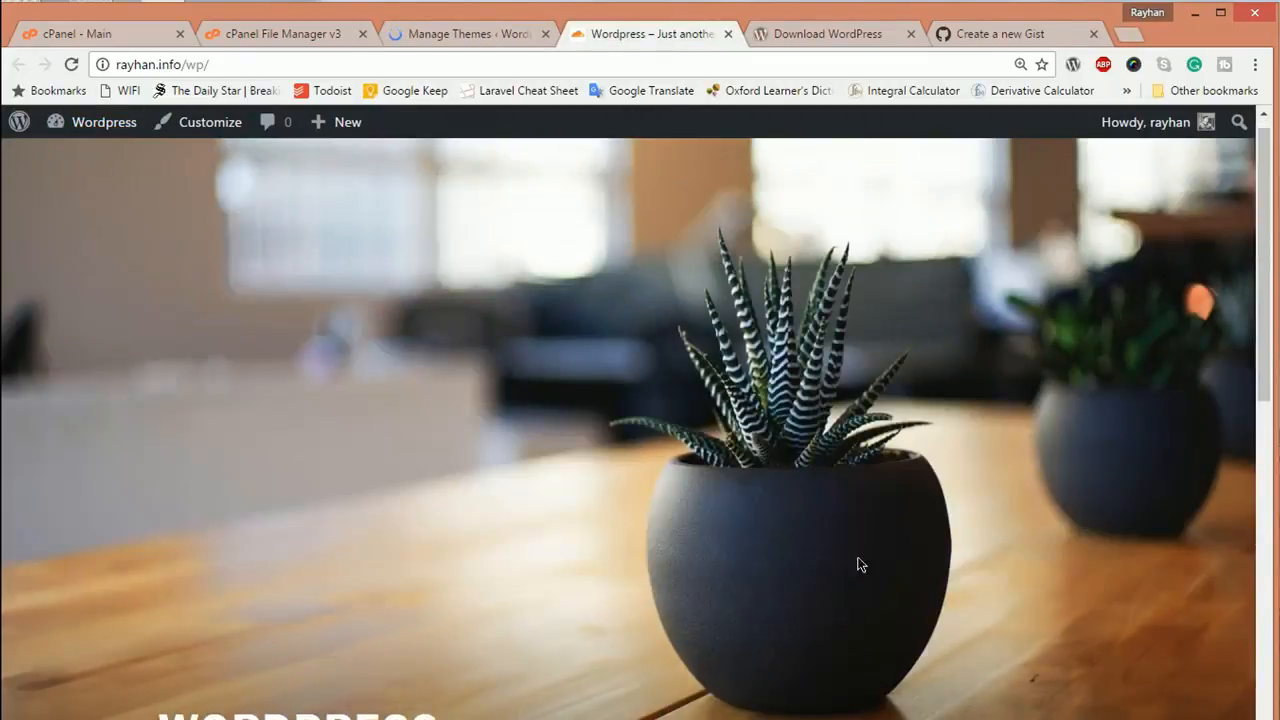
scroll(624, 459, up, 3)
scroll(588, 444, up, 5)
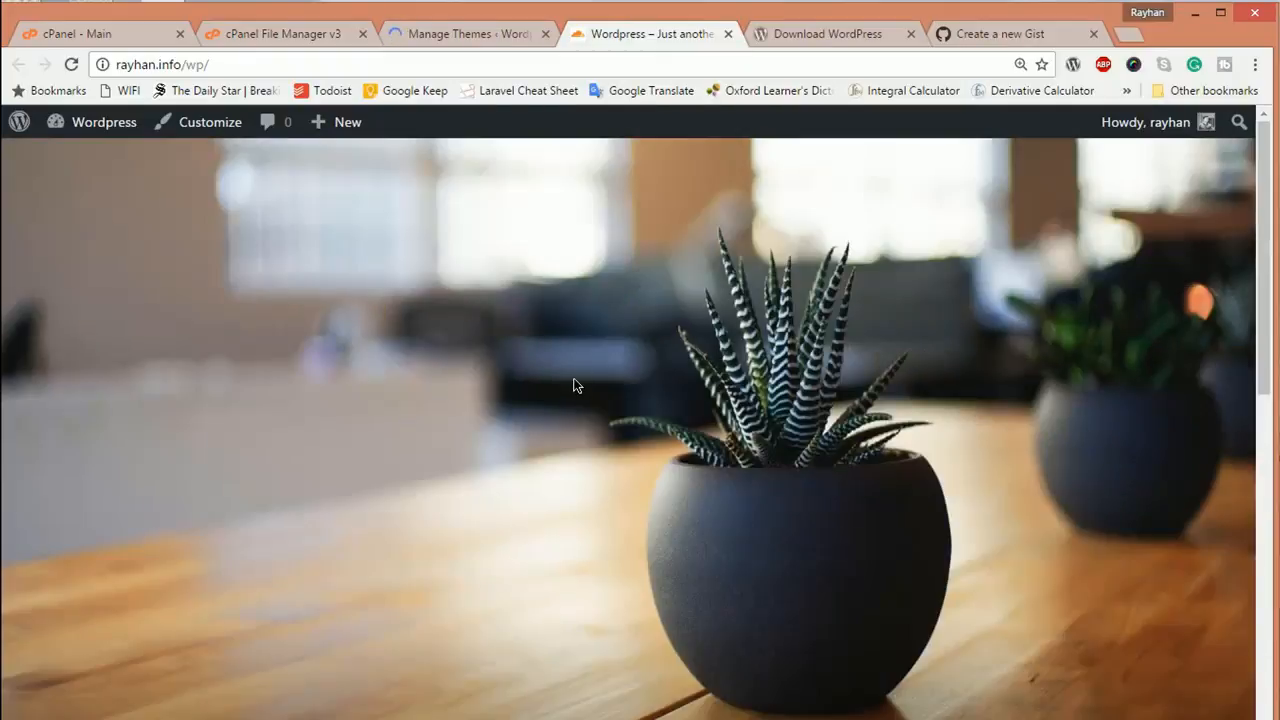